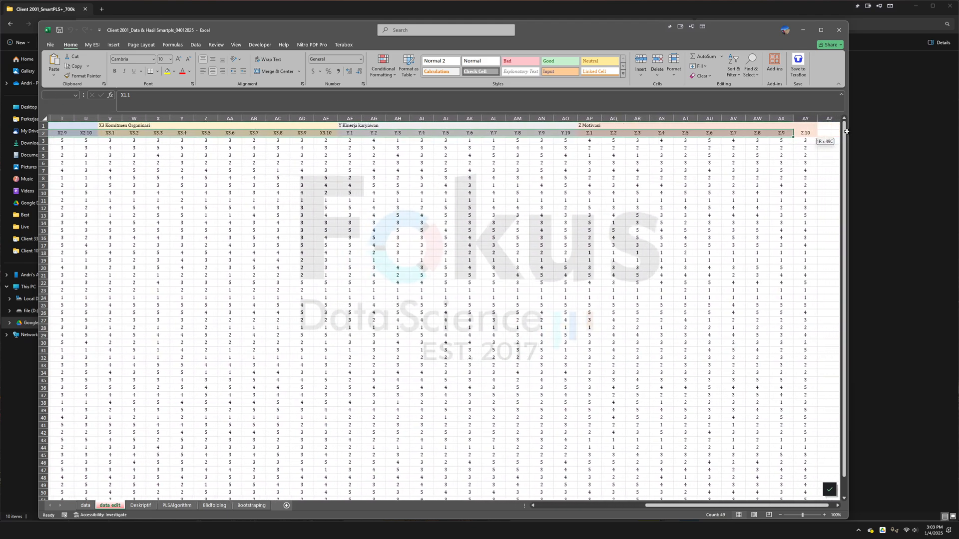
- Copy the indicator headers X1.1 through Z.10 together with all response rows from the data edit sheet
key(ctrl+shift+Down)
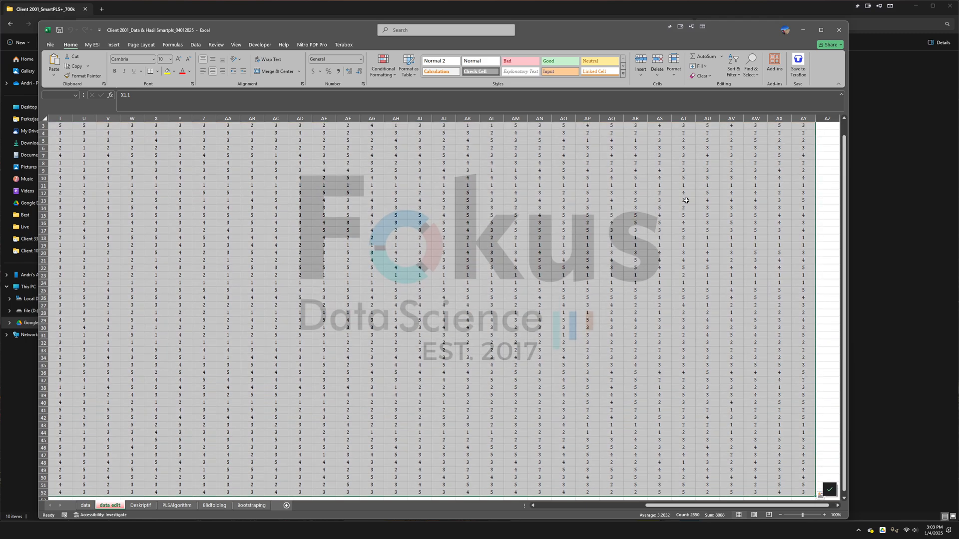
scroll(669, 202, up, 1)
right_click(569, 184)
click(587, 212)
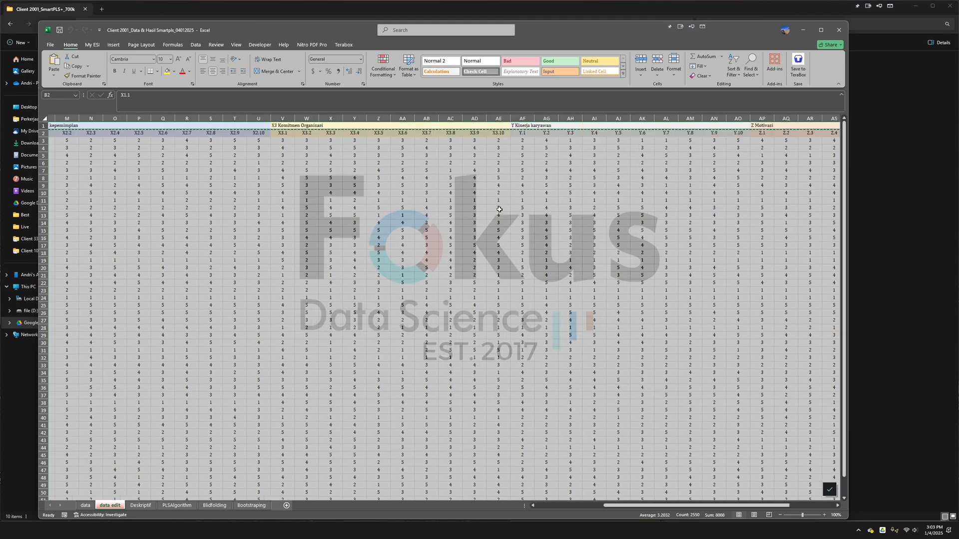
- Create a blank workbook and paste the copied indicator data starting at cell A1
scroll(325, 200, left, 6)
click(50, 45)
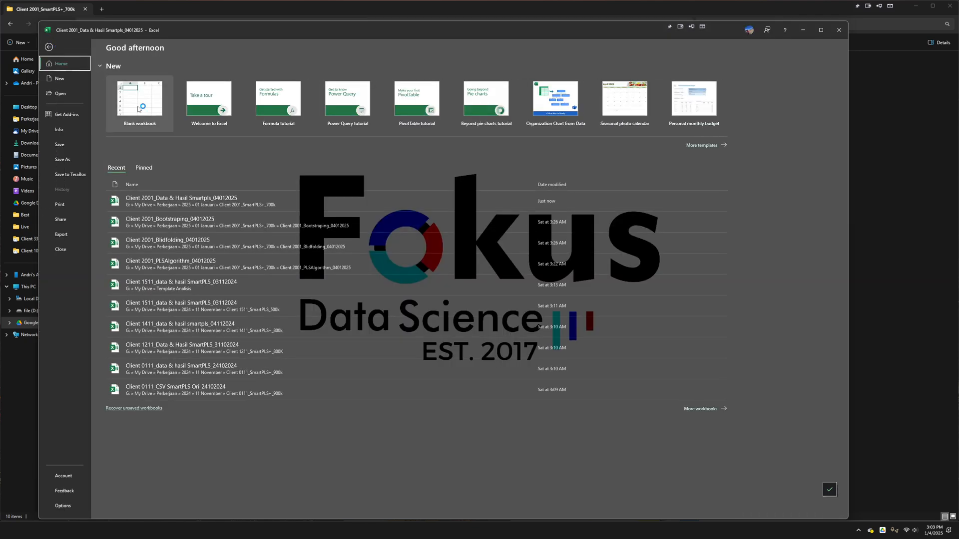
key(Escape)
key(ctrl+n)
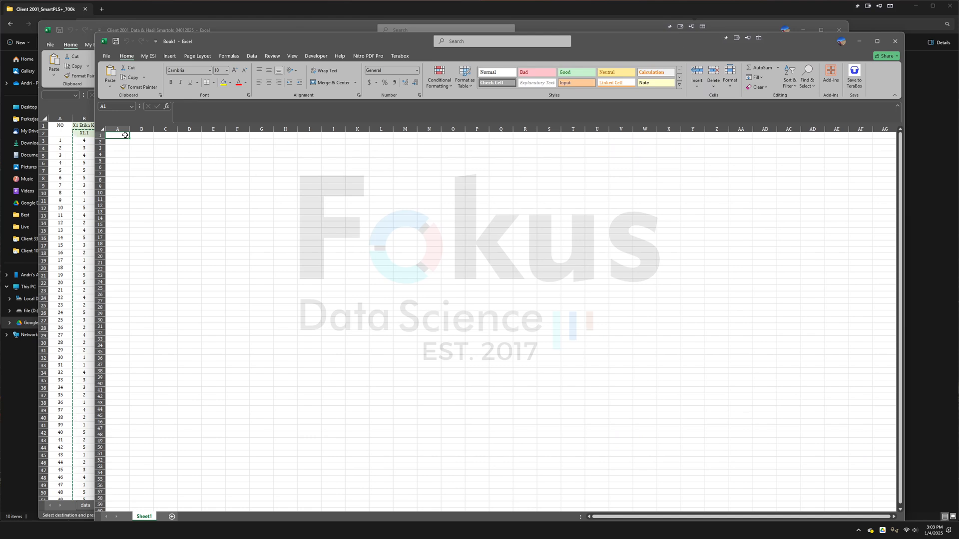
right_click(128, 136)
click(157, 186)
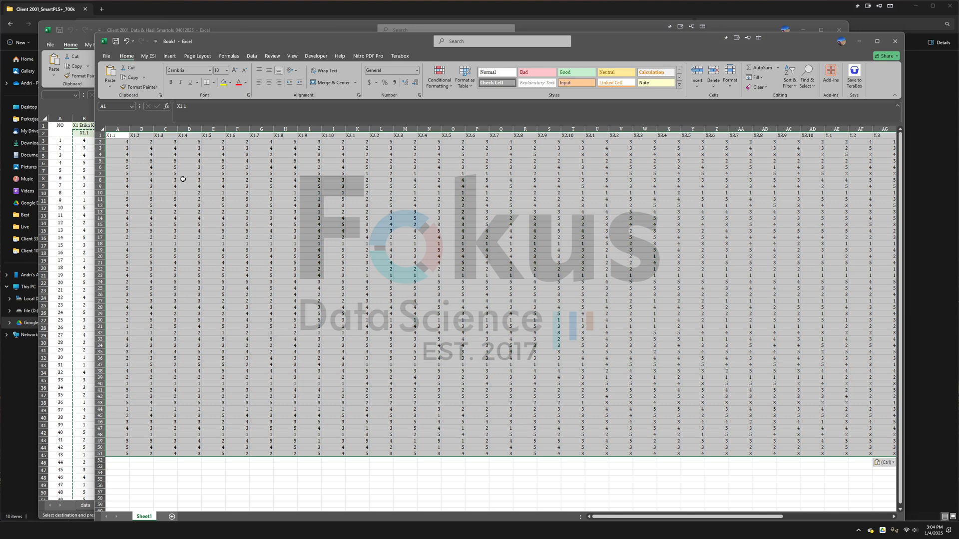
- Set up saving the new workbook as Conoh in CSV UTF-8 (Comma delimited) format, but cancel the save
click(107, 56)
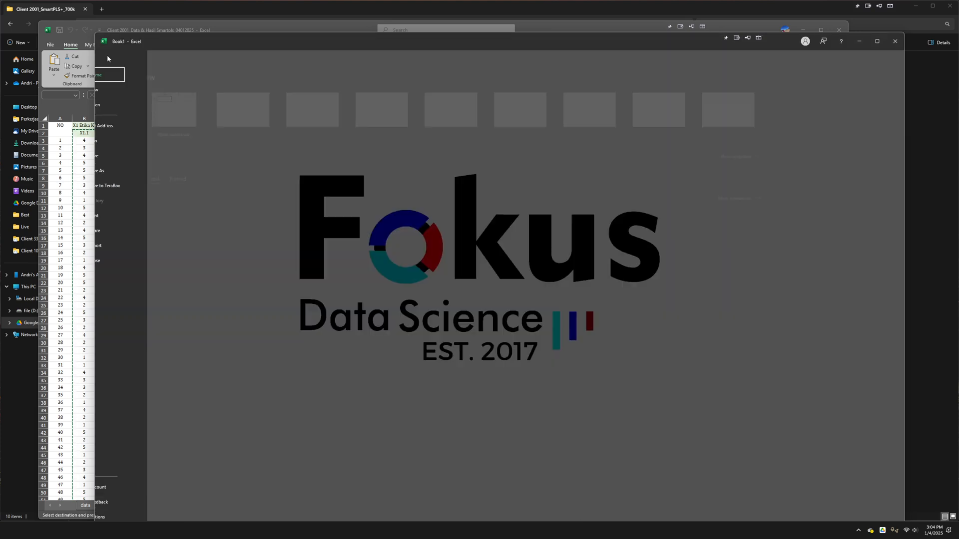
click(120, 171)
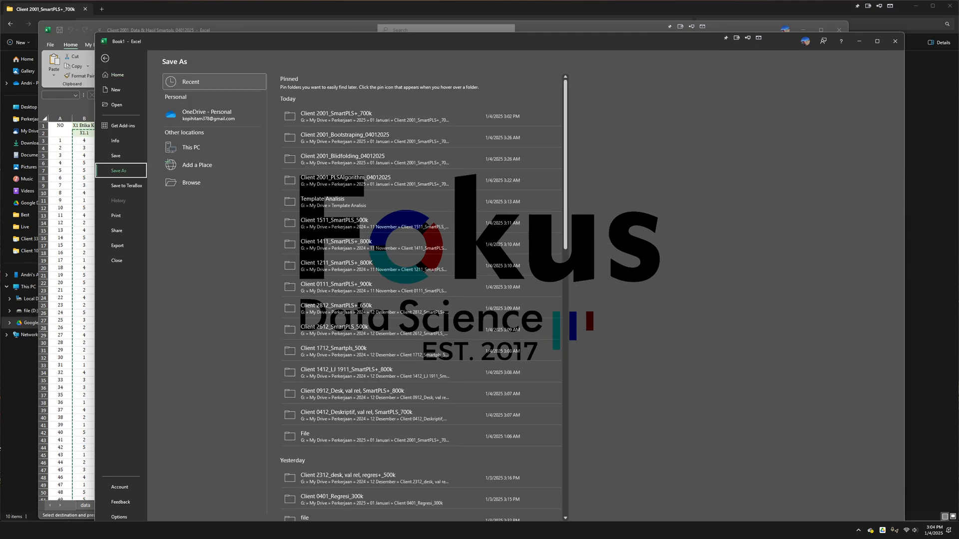
click(191, 183)
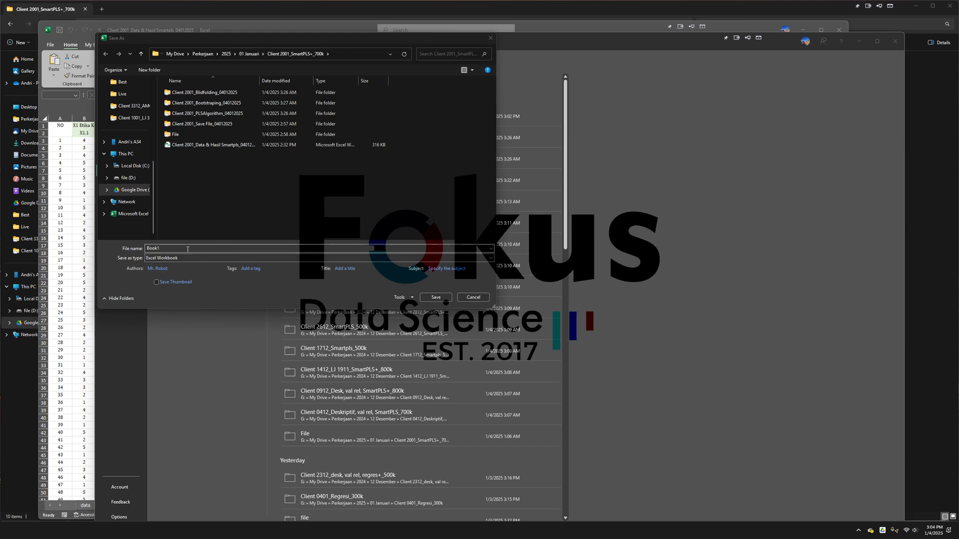
text(Con)
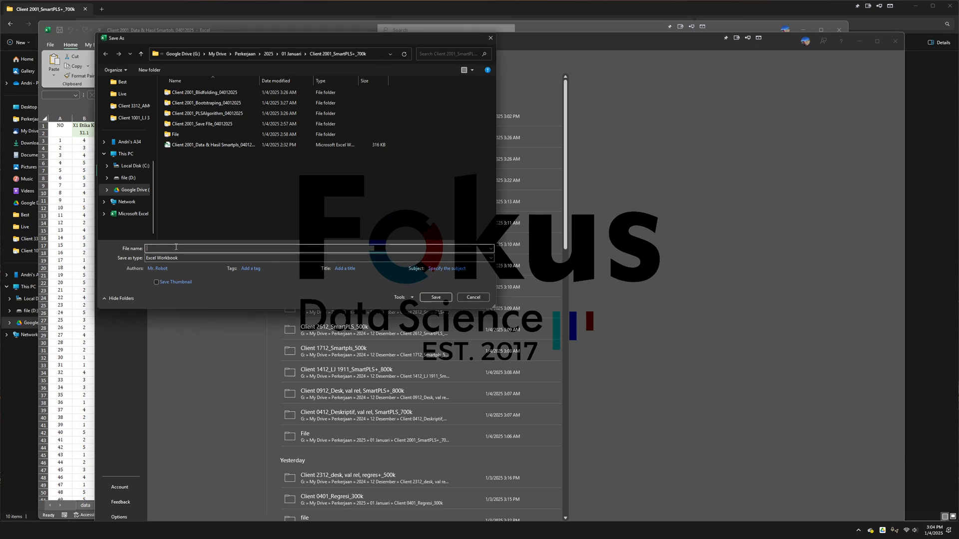
text(oh)
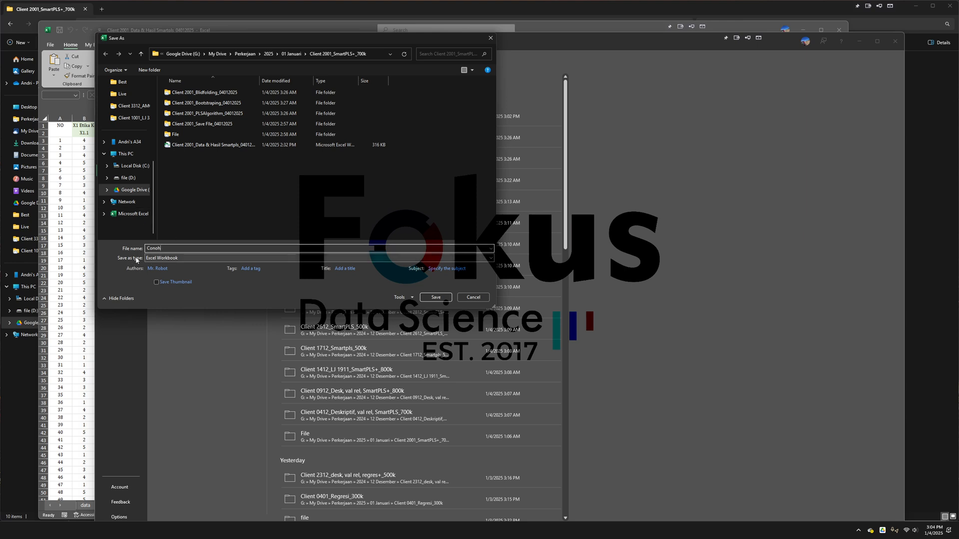
click(171, 259)
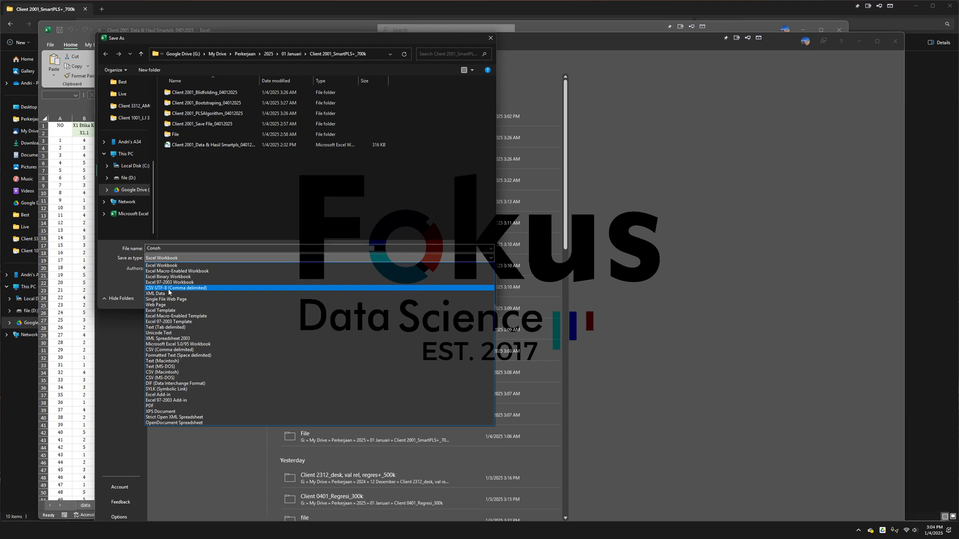
click(181, 289)
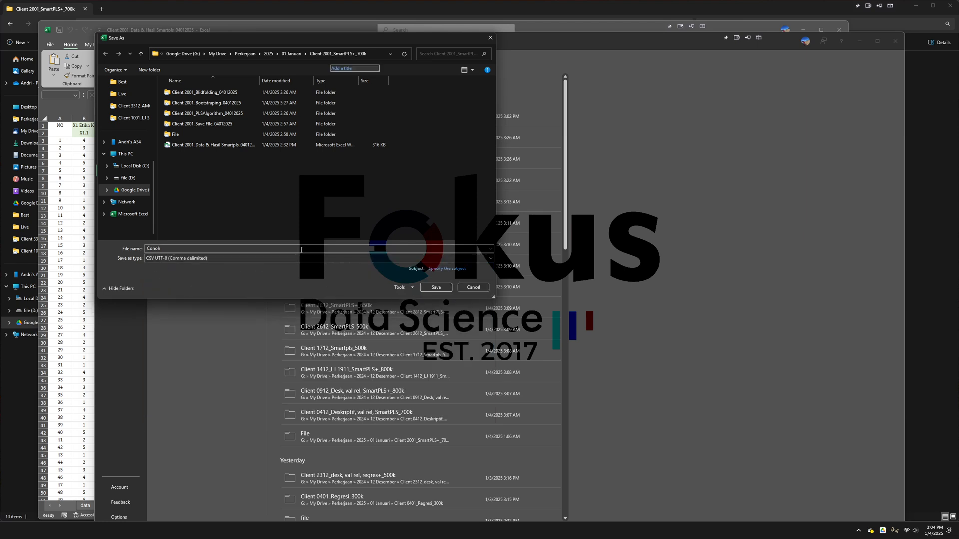
click(433, 290)
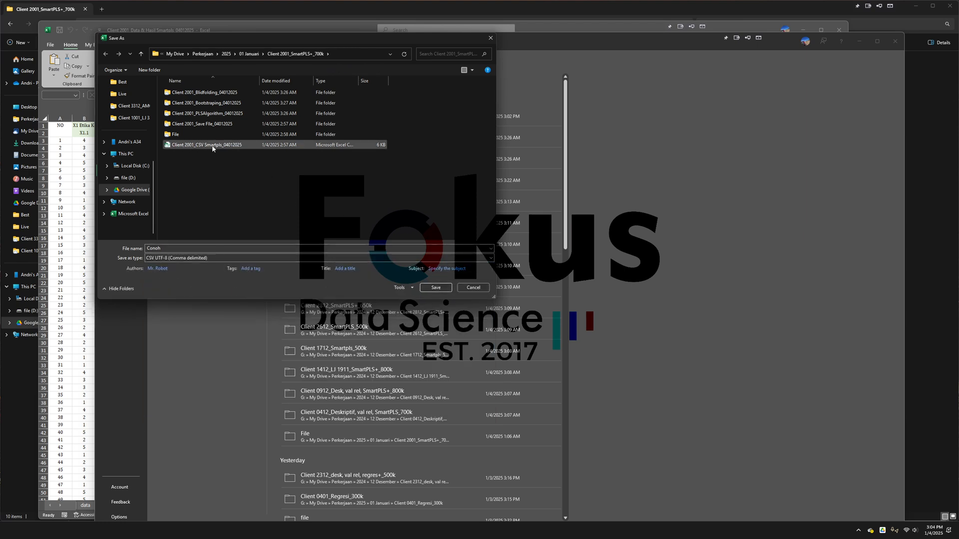
click(472, 287)
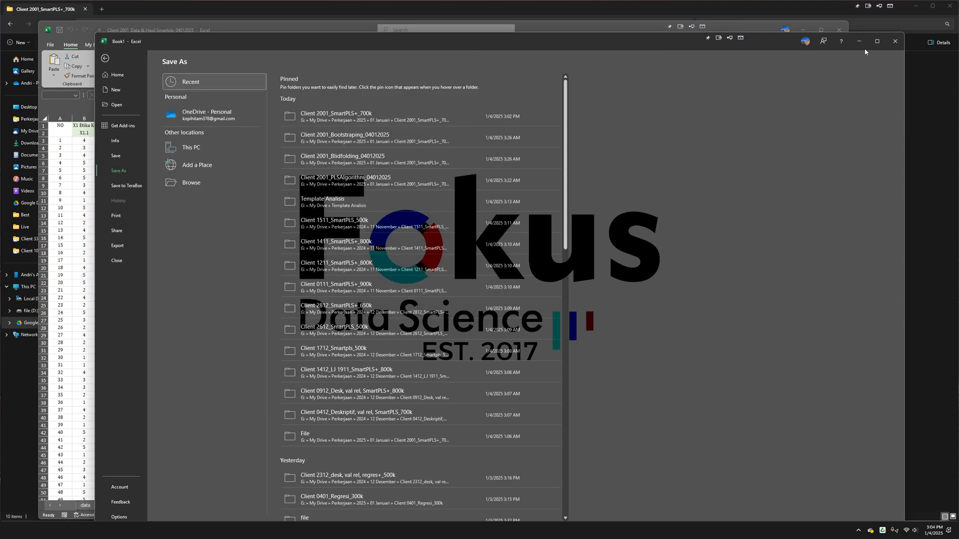
- Close the new workbook without saving its changes
key(Escape)
click(895, 41)
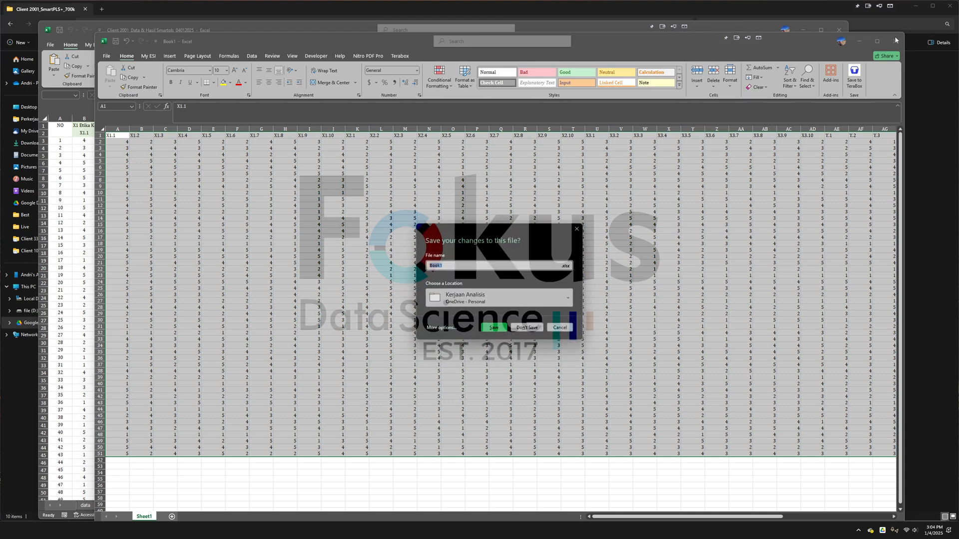
click(527, 327)
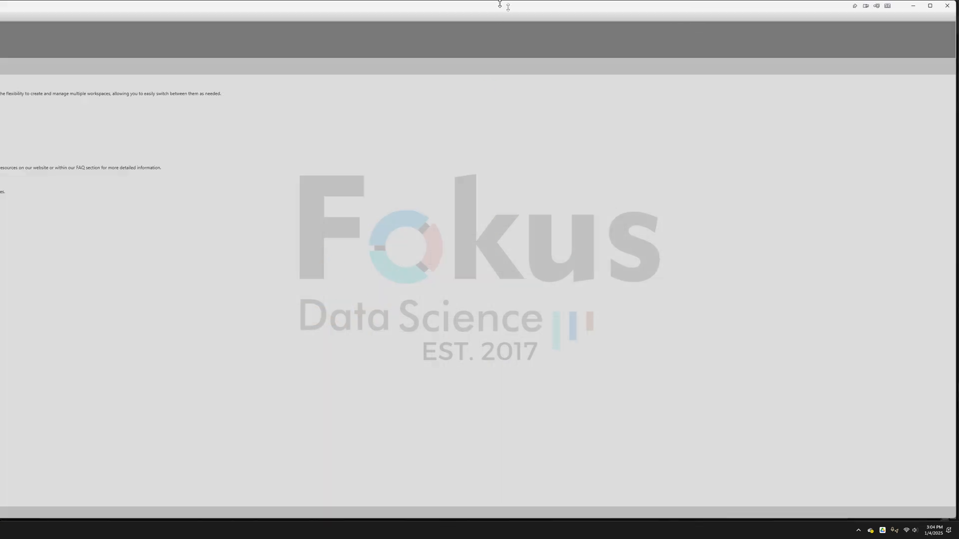
- Switch to SmartPLS 4 in a maximized window and create a new project named Contoh
drag(500, 4, 699, 34)
double_click(699, 33)
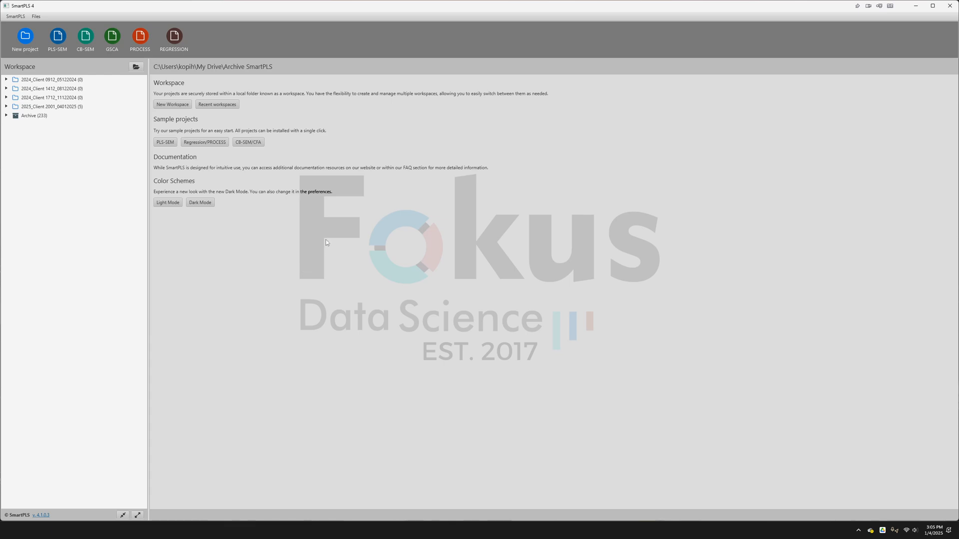
click(25, 37)
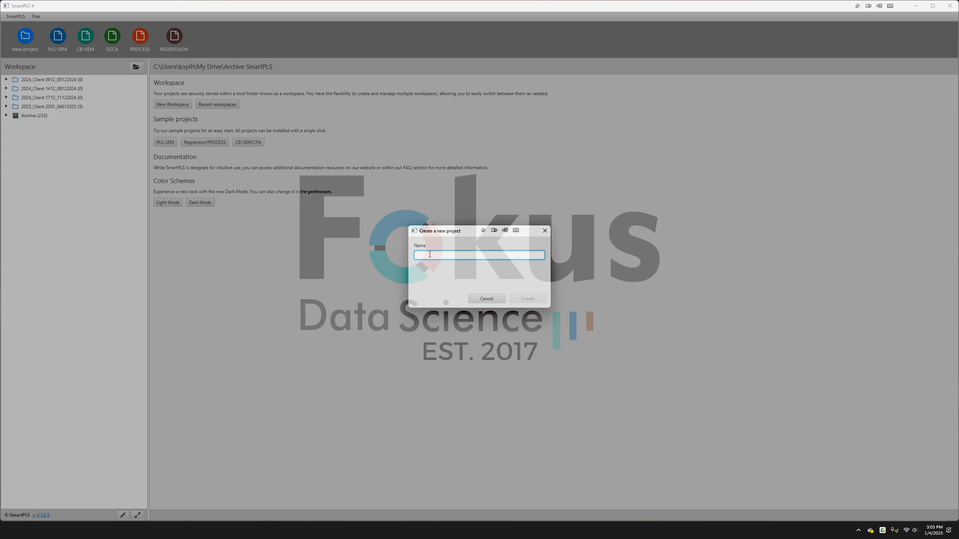
text(Contoh)
click(535, 300)
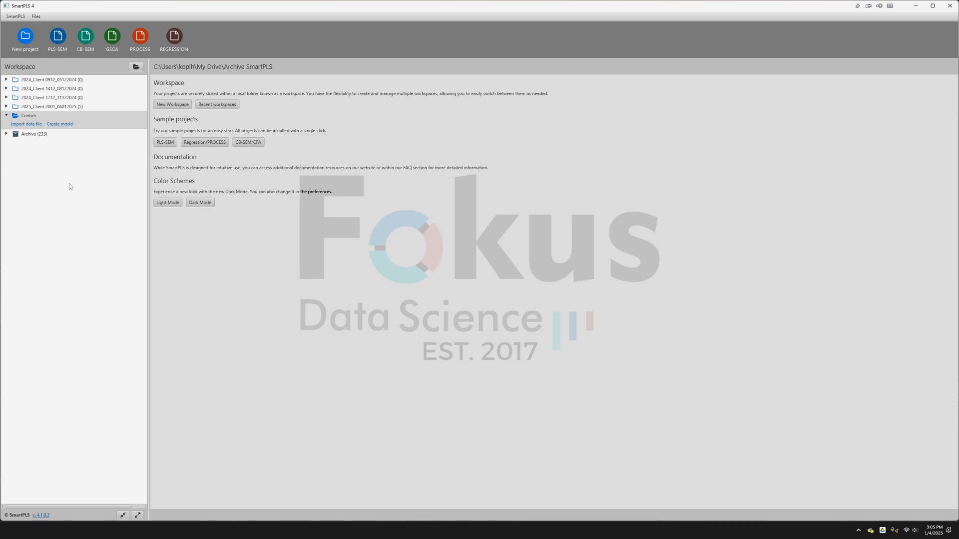
- Import the data file Client 2001_CSV Smartpls_04012025 into the Contoh project with the default CSV settings
click(31, 129)
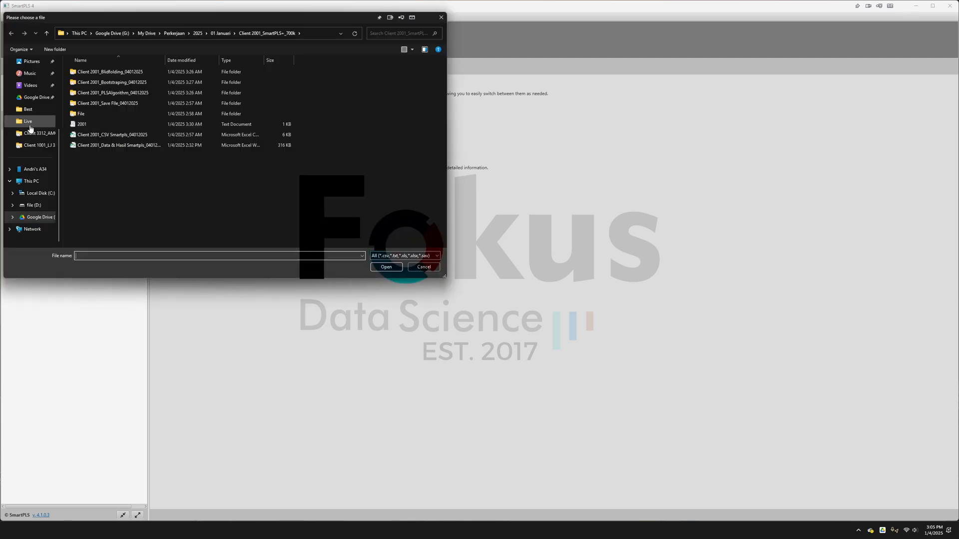
click(95, 136)
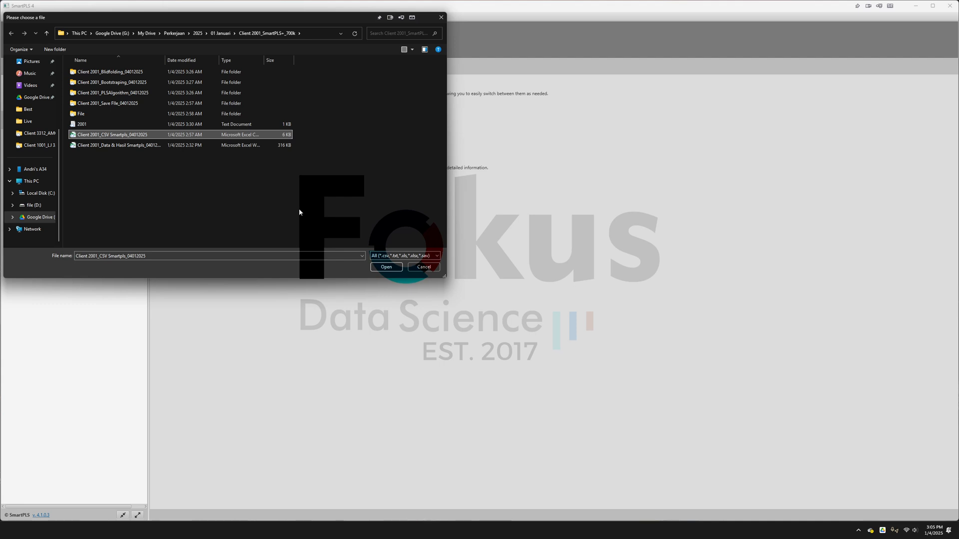
click(385, 268)
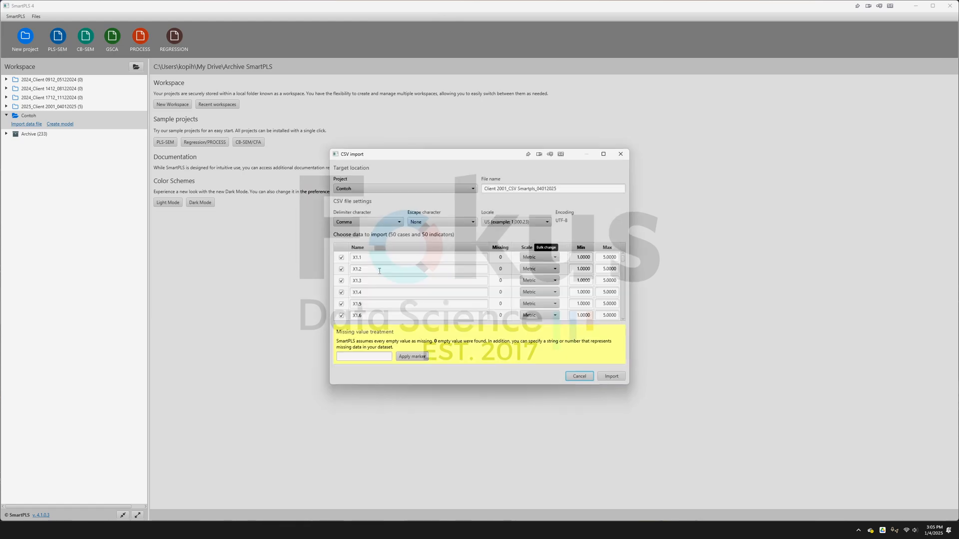
click(611, 377)
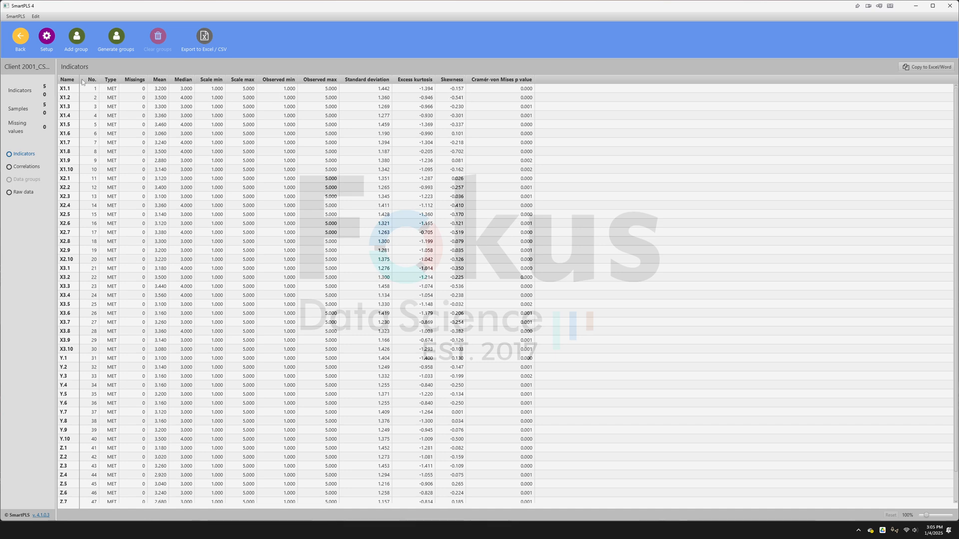
- Switch to the Word interpretation document and examine the research model and the Univariat Deskriptif table
key(alt+Tab)
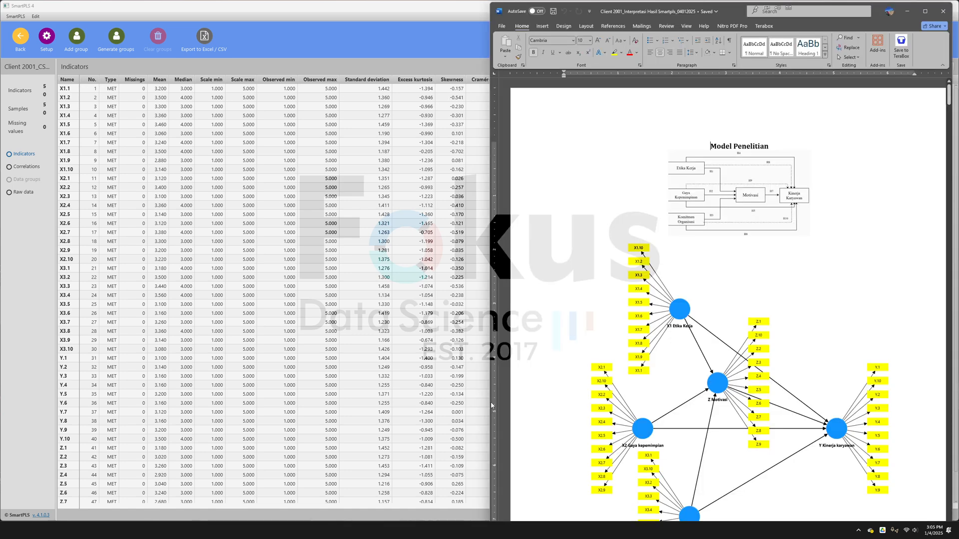
scroll(711, 332, down, 15)
scroll(715, 192, down, 5)
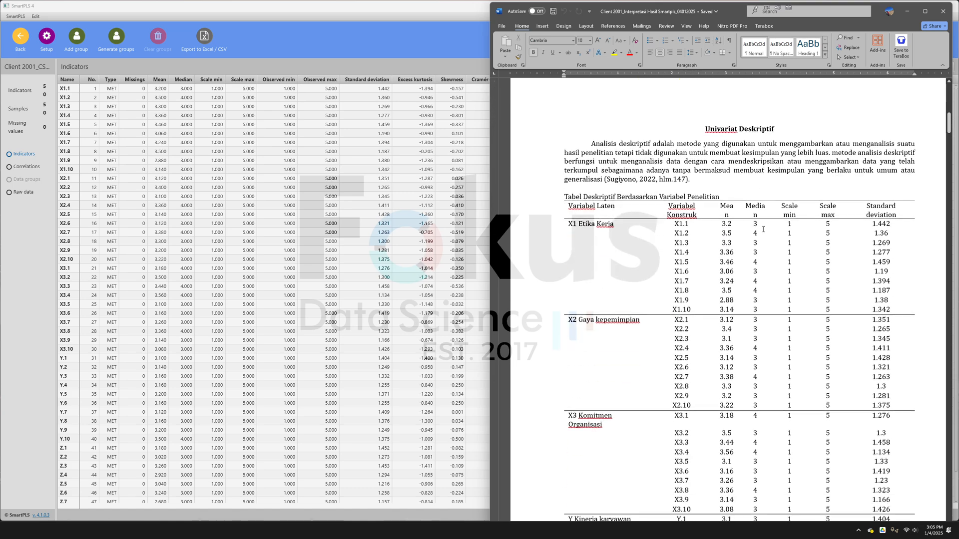
- Copy the SmartPLS Indicators table and paste it at A1 of a new sheet in the Excel data and results workbook
click(424, 80)
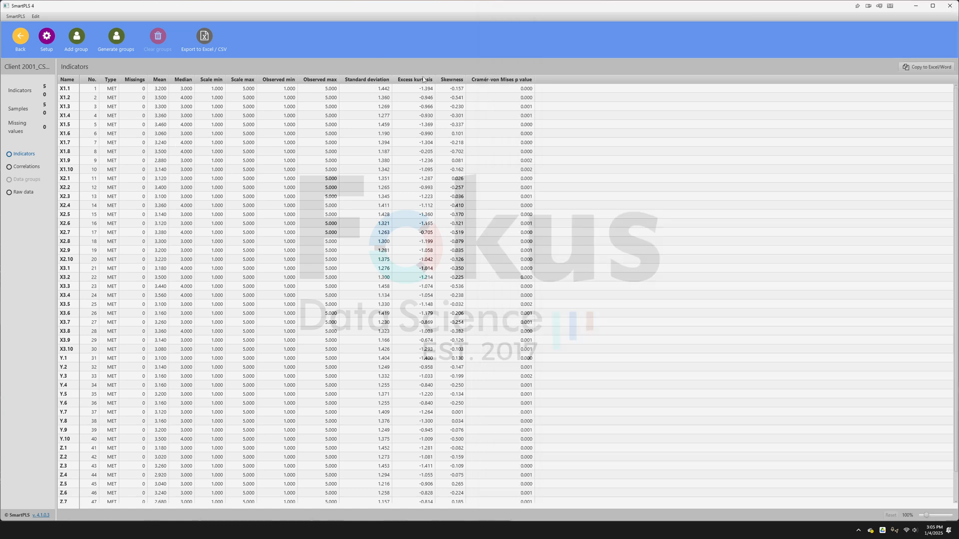
click(910, 69)
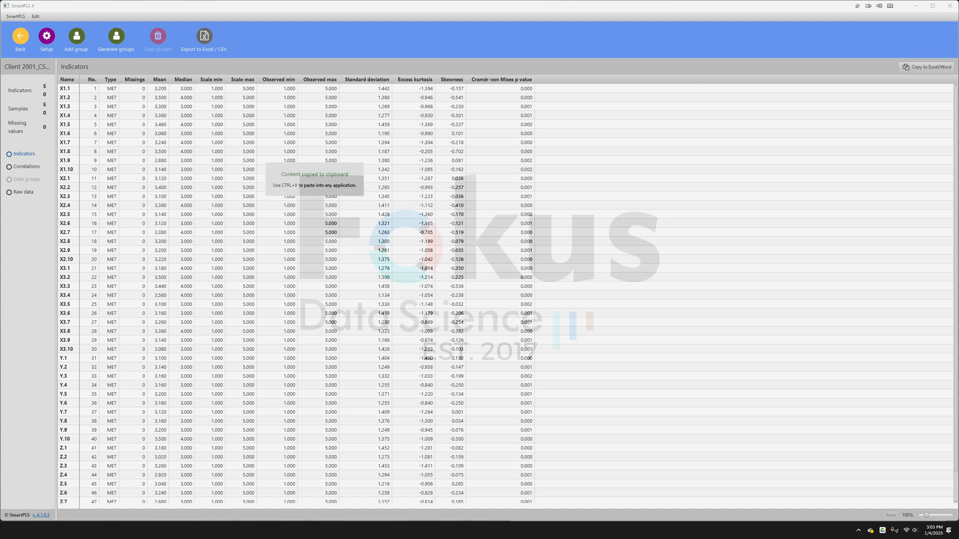
click(292, 529)
click(257, 508)
click(287, 505)
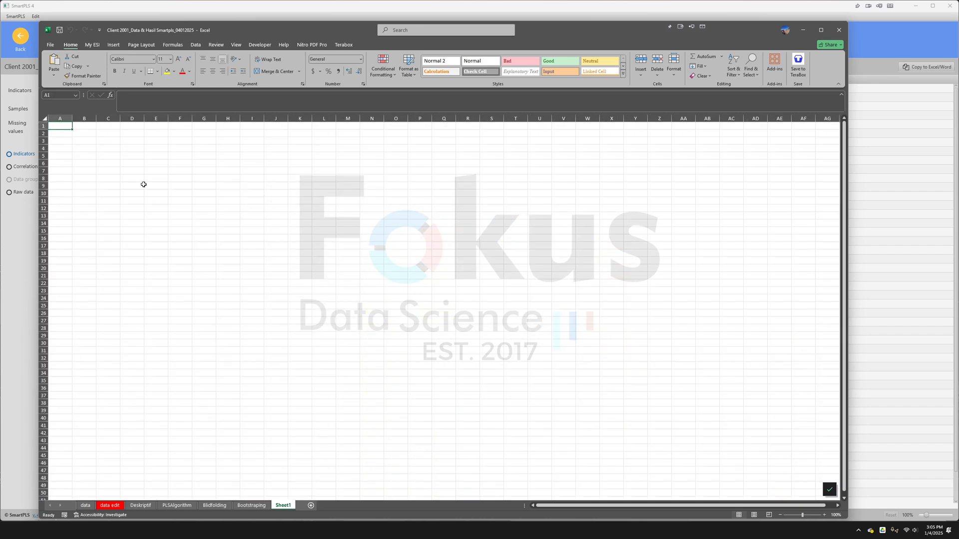
right_click(70, 129)
click(90, 176)
click(807, 31)
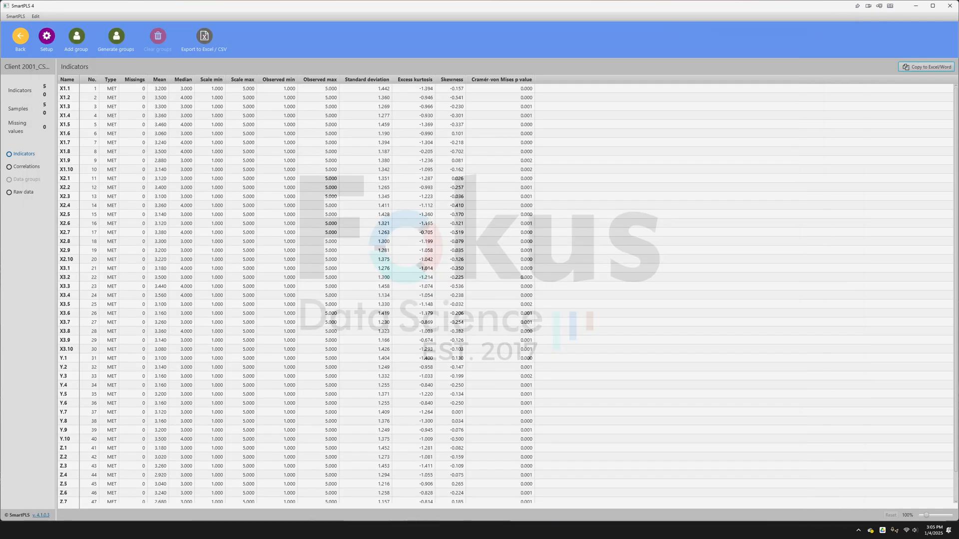
- Return to the Word document and review how the descriptive statistics are presented per latent variable and indicator
key(alt+Tab)
scroll(792, 343, up, 8)
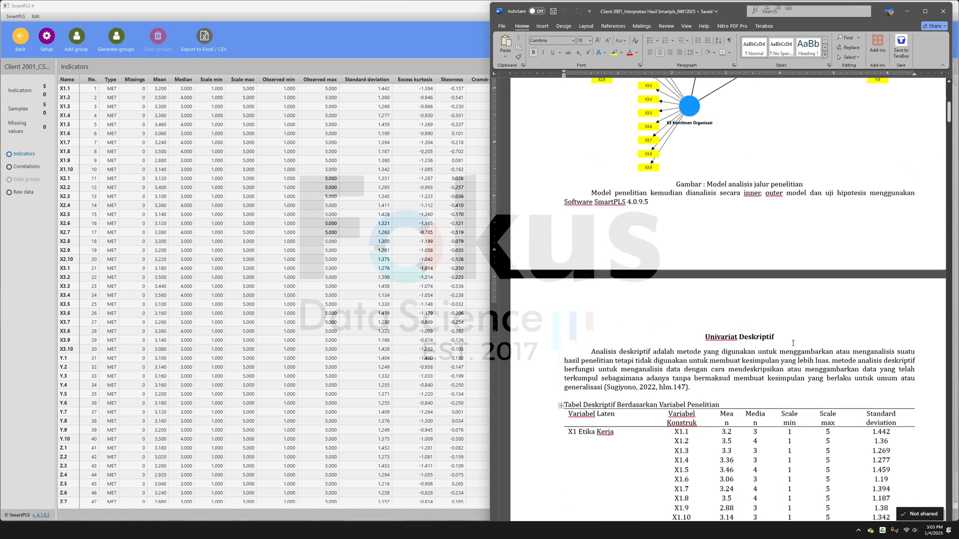
scroll(792, 343, down, 6)
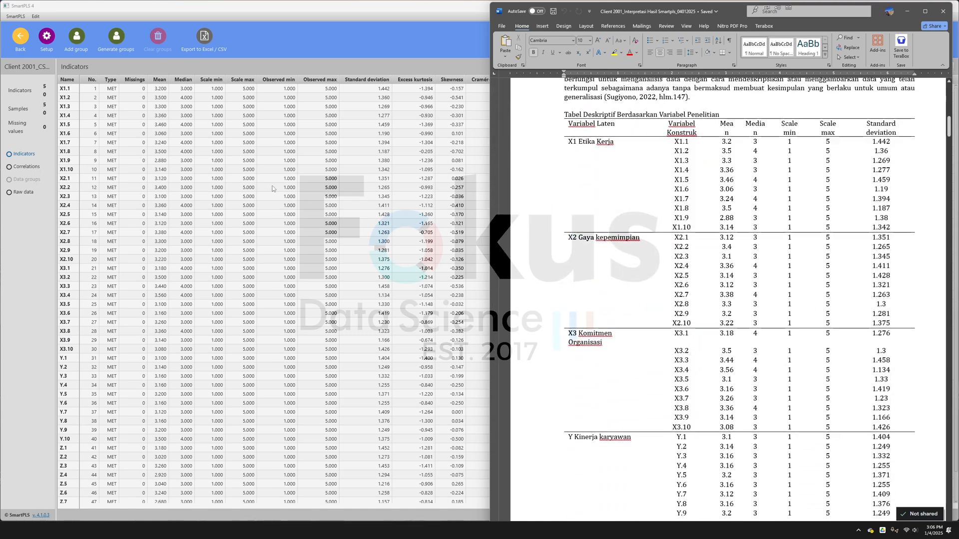
- Return to the SmartPLS workspace and create a PLS-SEM model named Contoh in the Contoh project
click(273, 188)
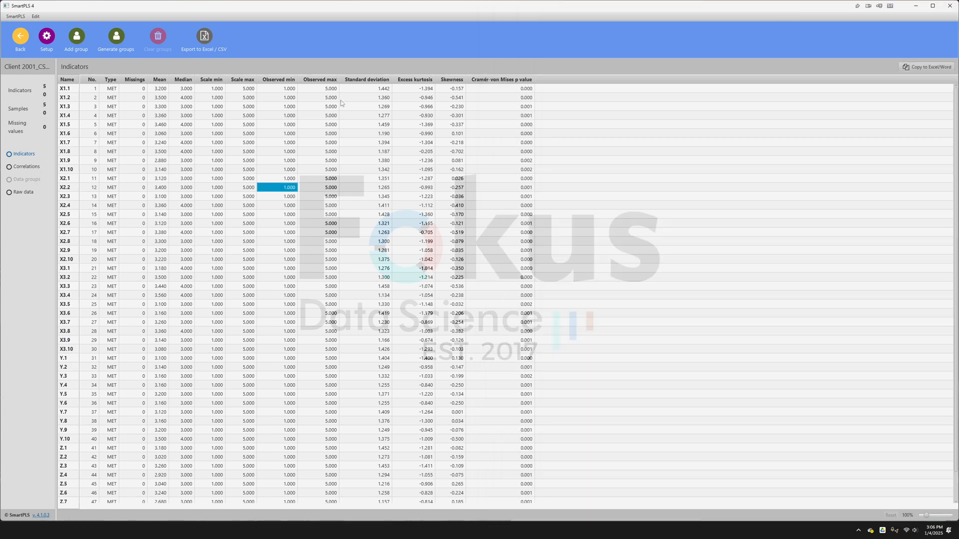
click(22, 42)
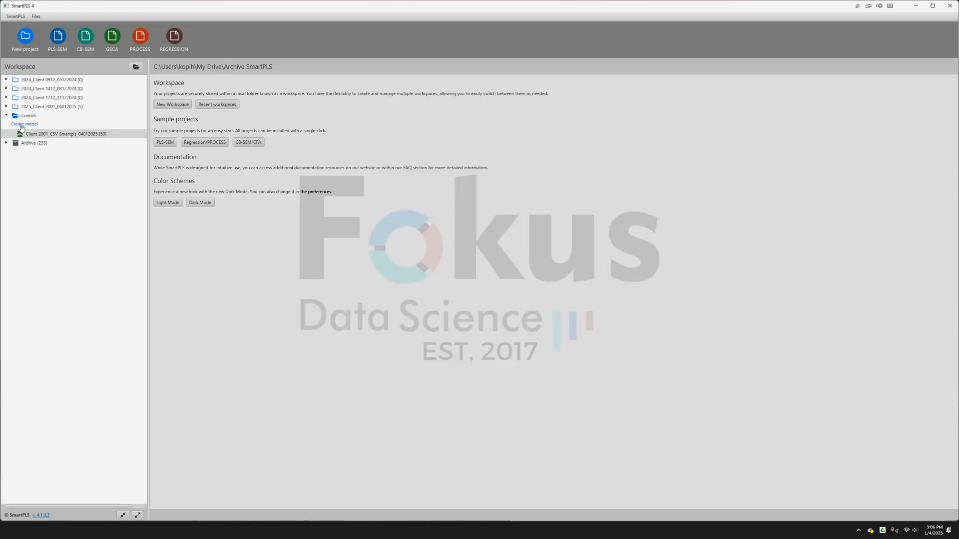
click(22, 125)
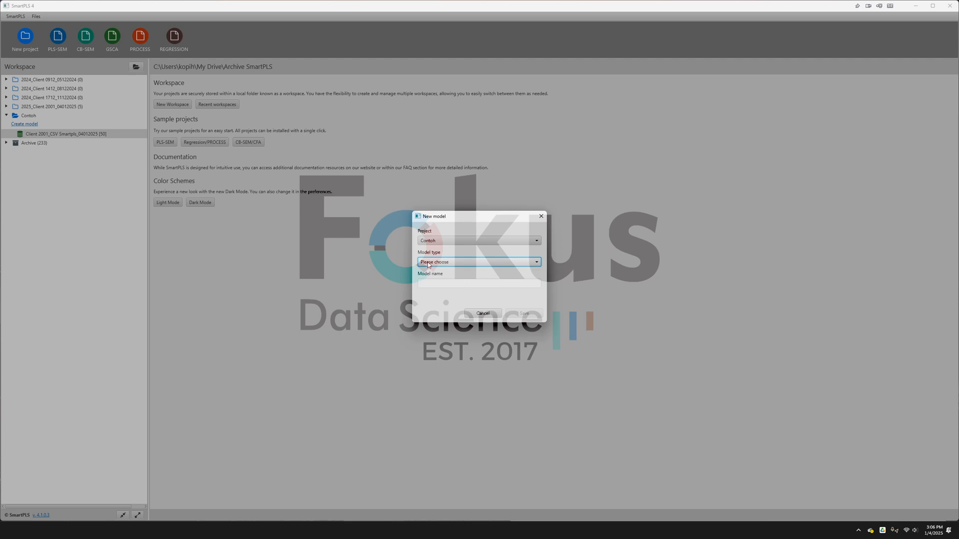
click(449, 262)
click(443, 275)
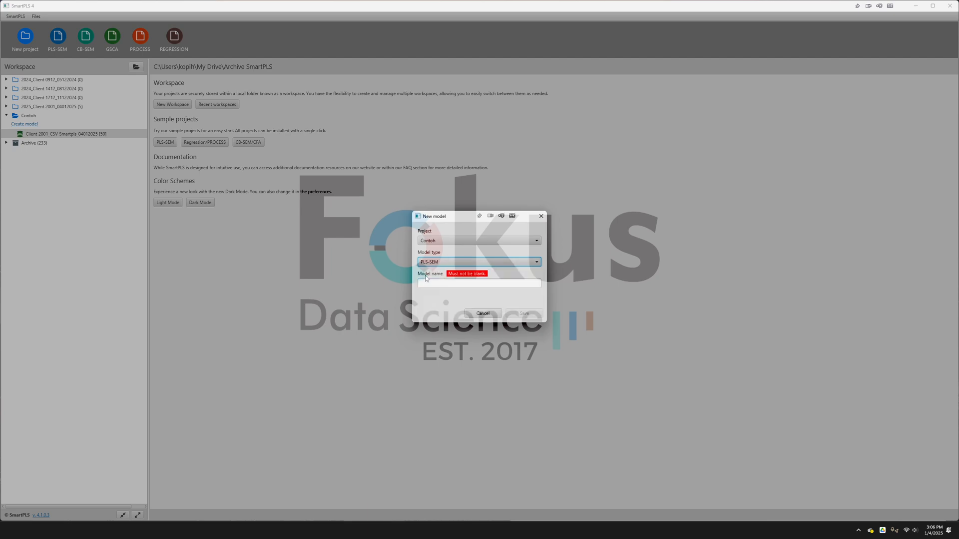
click(430, 282)
text(Contoh)
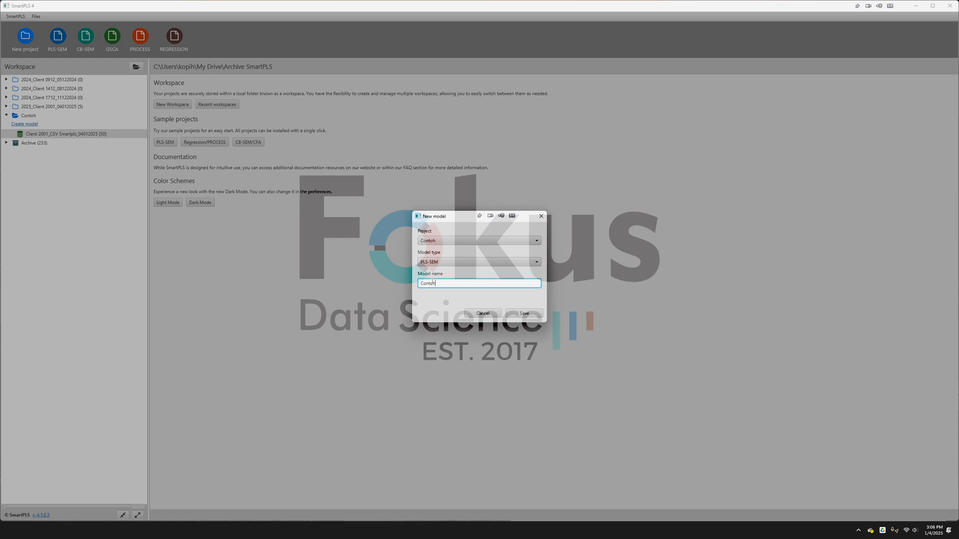
click(532, 312)
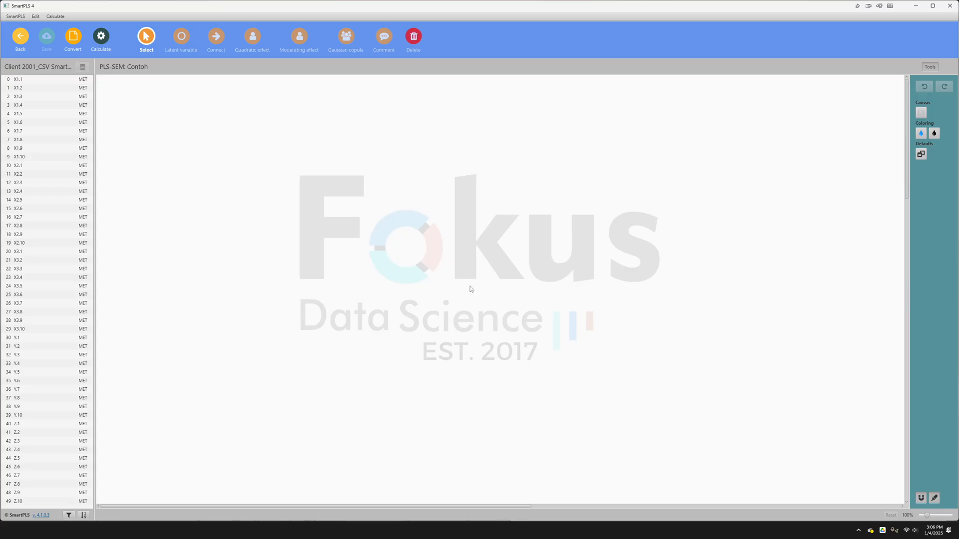
- Place indicators X1.1 to X1.10 on the empty canvas as one latent variable with its default name
click(47, 81)
scroll(70, 393, down, 1)
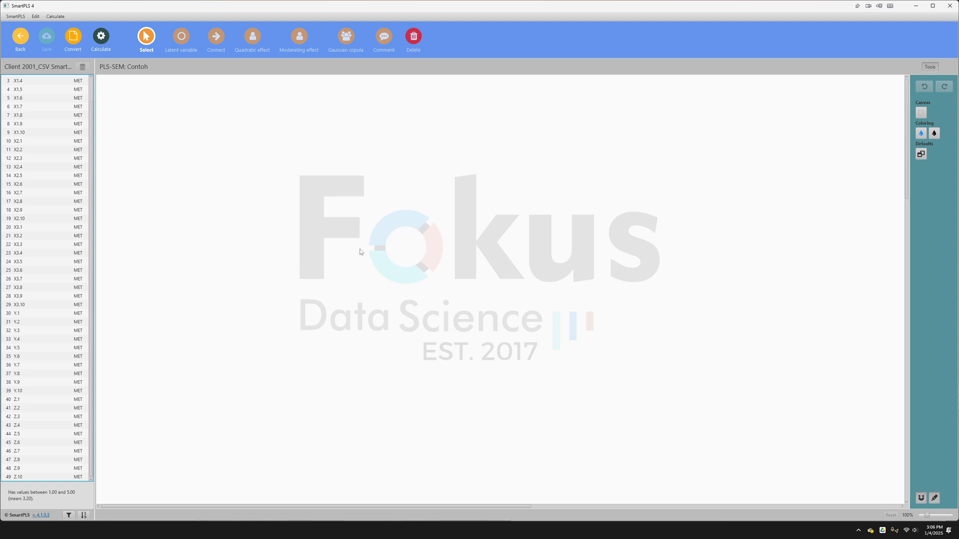
scroll(45, 88, up, 1)
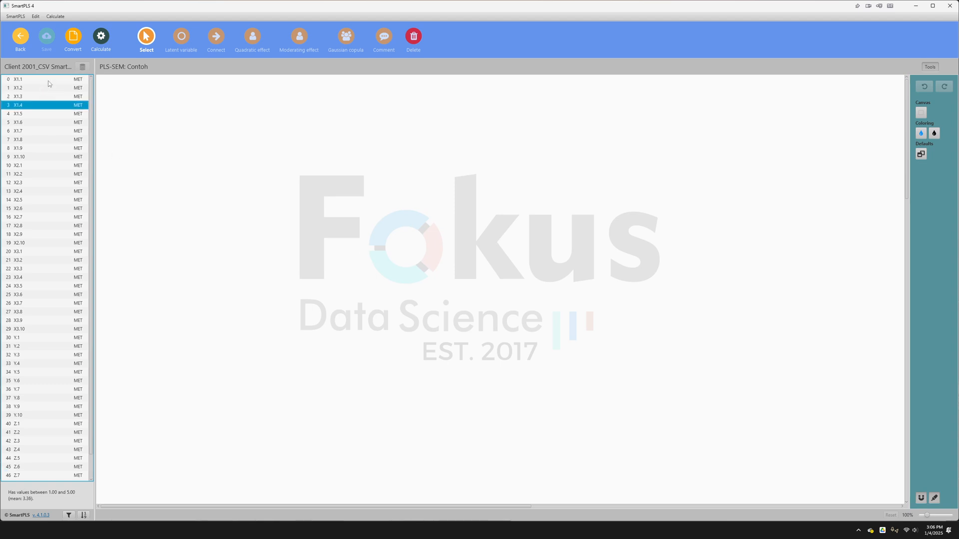
click(49, 81)
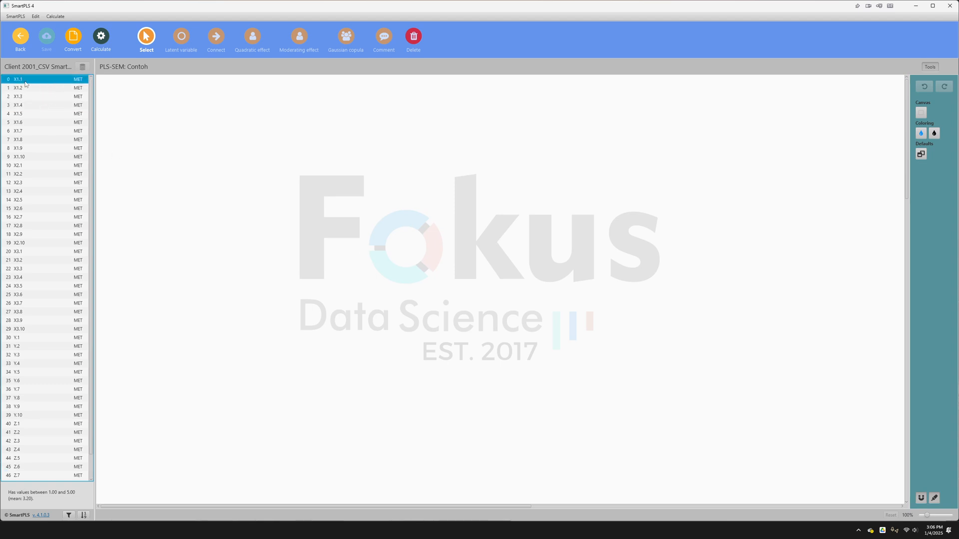
shift+click(29, 157)
drag(63, 132, 226, 164)
key(Return)
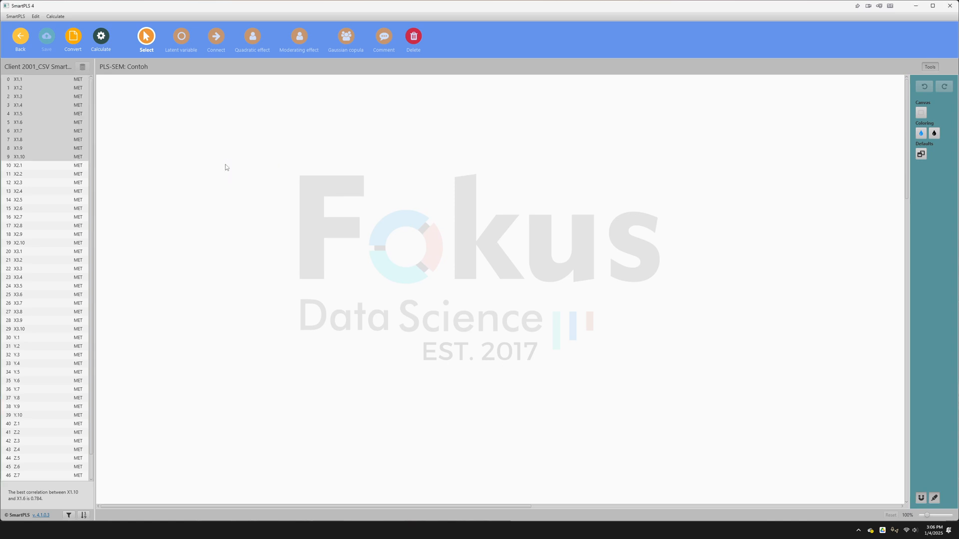
- Add two default-named latent variables to the model, one from indicators X2.1 to X2.10 and one from X3.1 to X3.10
click(53, 168)
shift+click(28, 243)
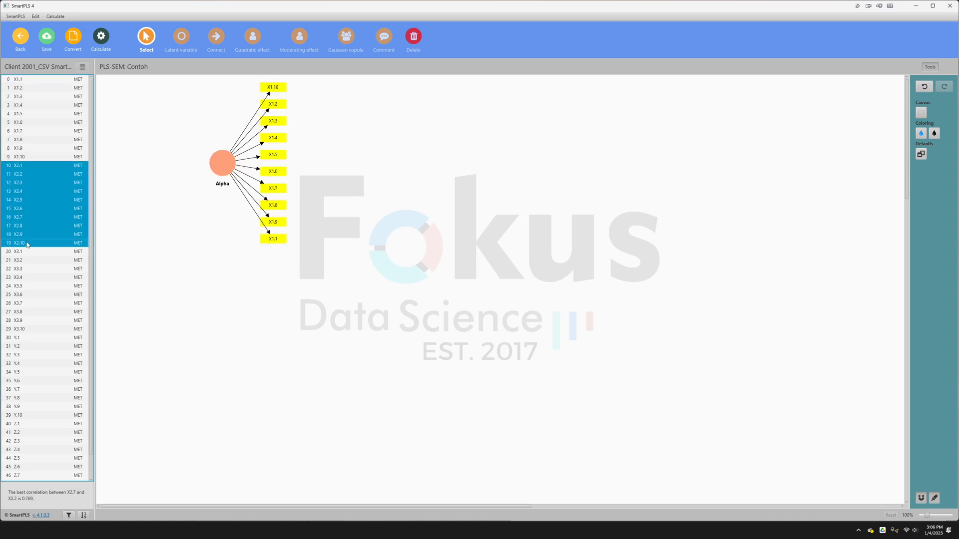
drag(227, 260, 227, 260)
key(Return)
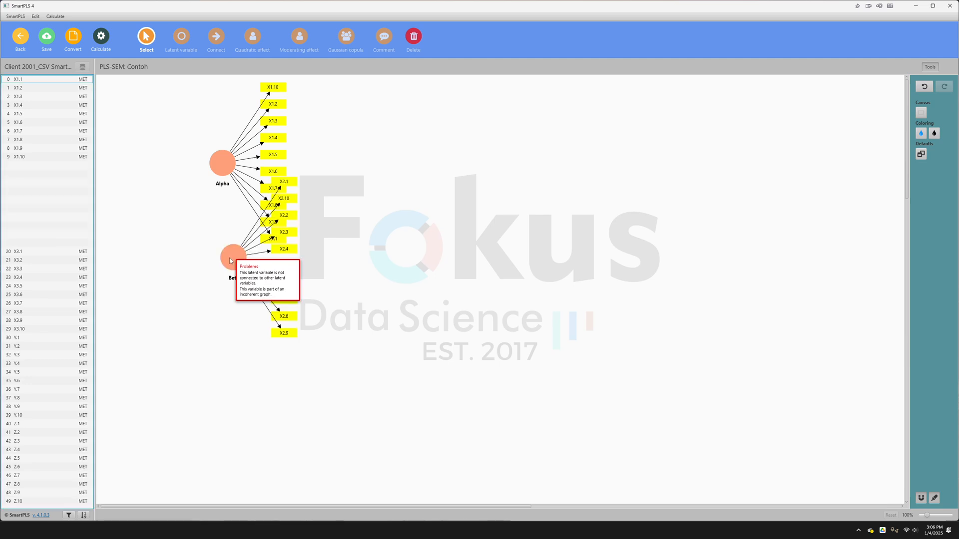
click(34, 253)
shift+click(39, 329)
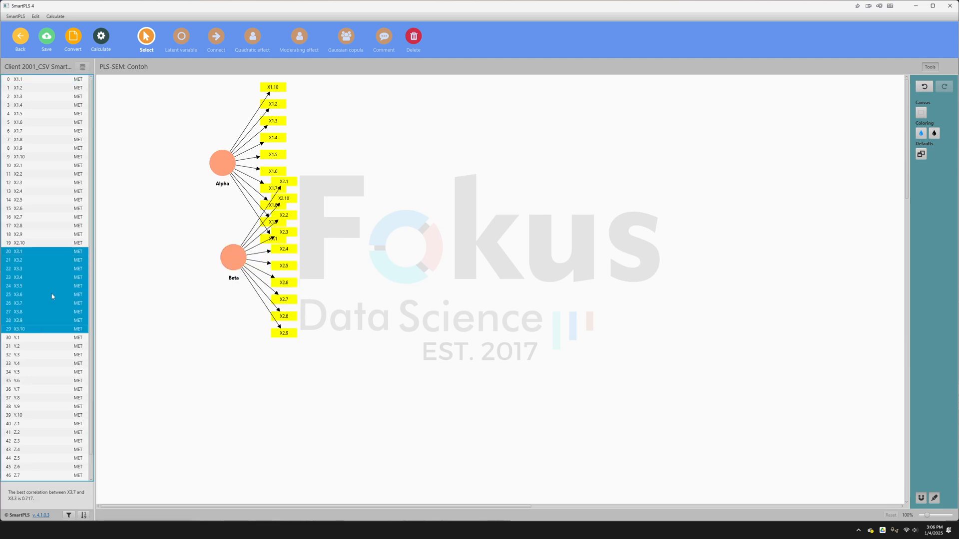
mouse_move(39, 329)
mouse_down()
mouse_move(446, 318)
mouse_move(370, 251)
mouse_up()
key(Return)
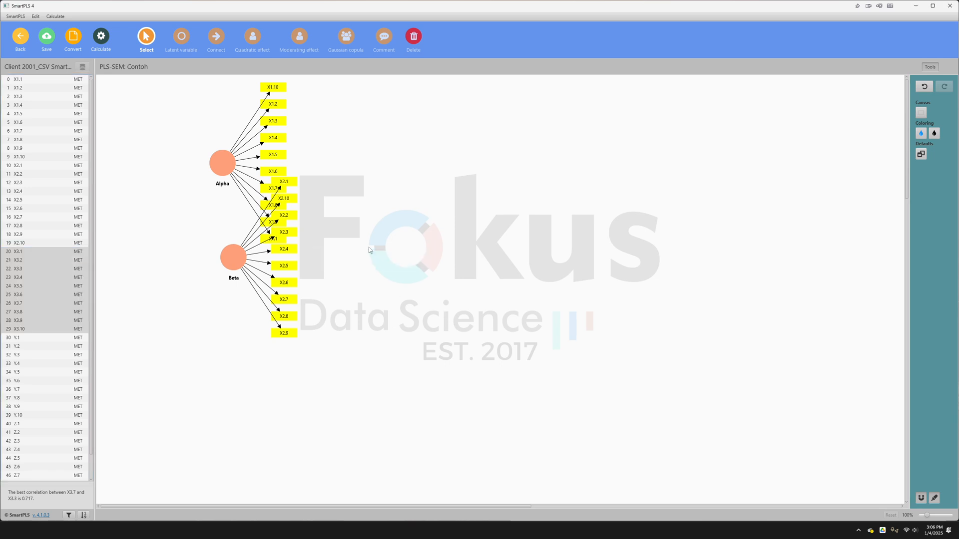
- Add two more latent variables beside the others, one from indicators Y.1 to Y.10 and one from Z.1 to Z.10, keeping the suggested names
click(47, 338)
shift+click(39, 416)
drag(39, 416, 498, 274)
key(Return)
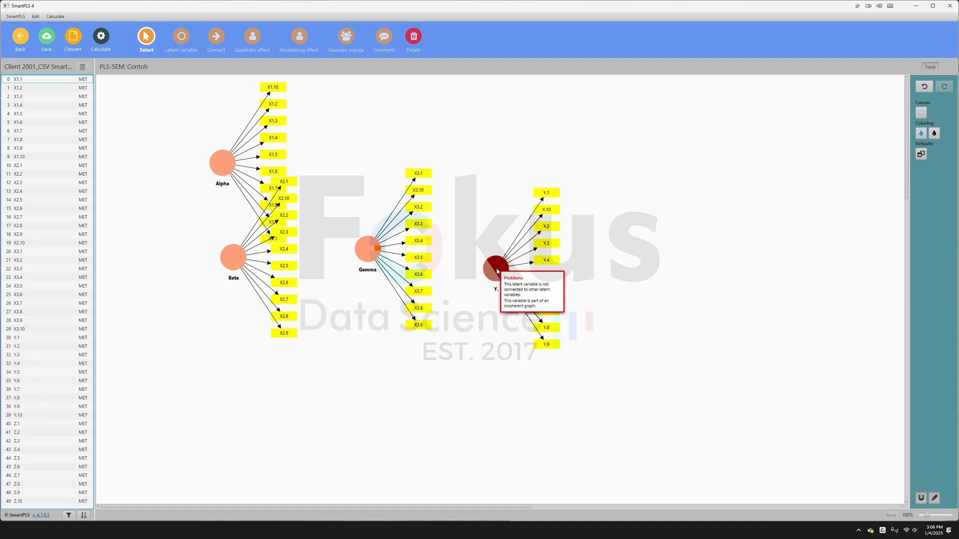
click(52, 426)
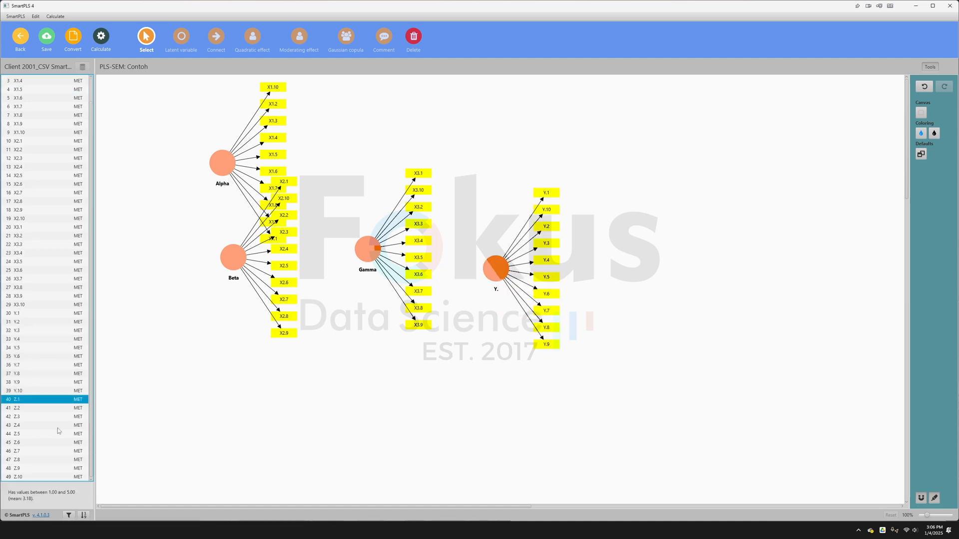
shift+click(45, 477)
drag(44, 477, 634, 253)
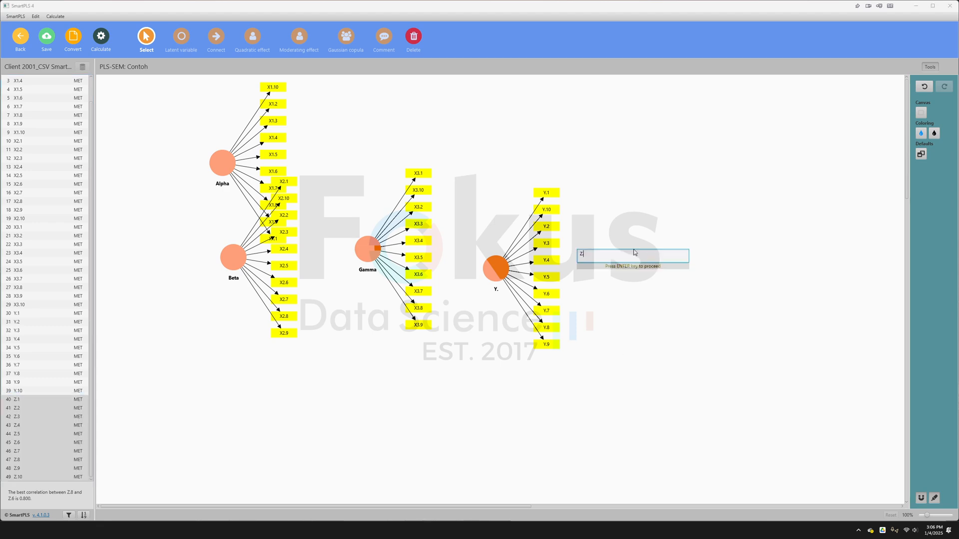
key(Return)
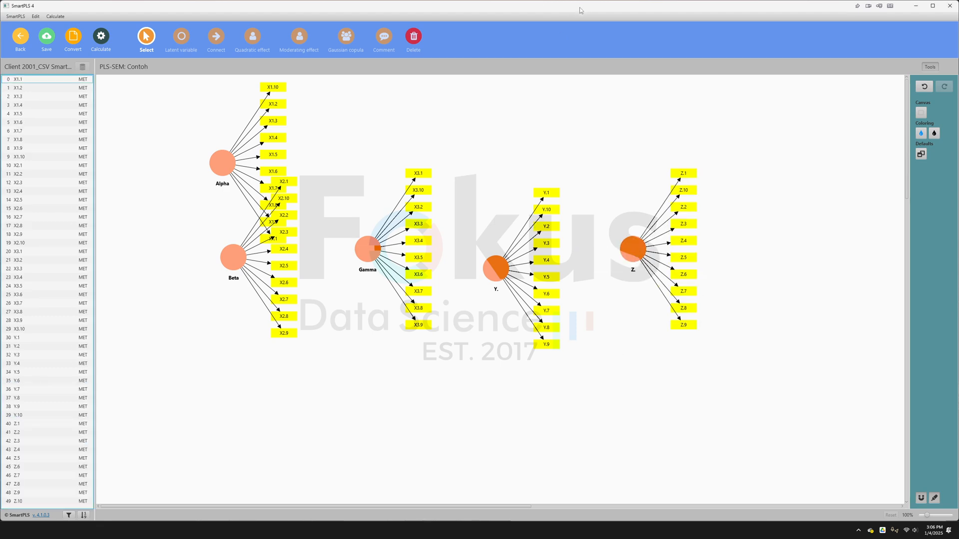
- Arrange the SmartPLS model and the Excel data and results workbook side by side without overlap
drag(579, 10, 578, 26)
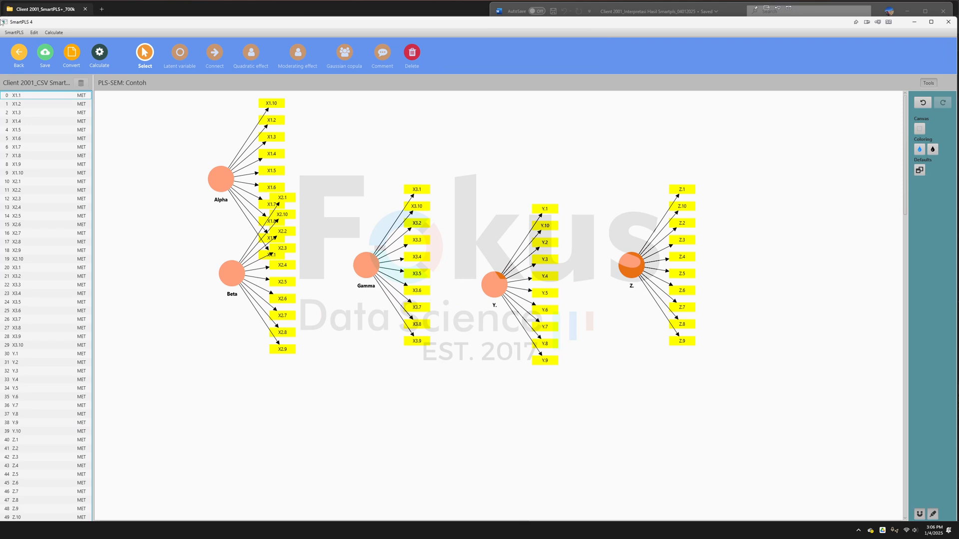
drag(2, 20, 525, 2)
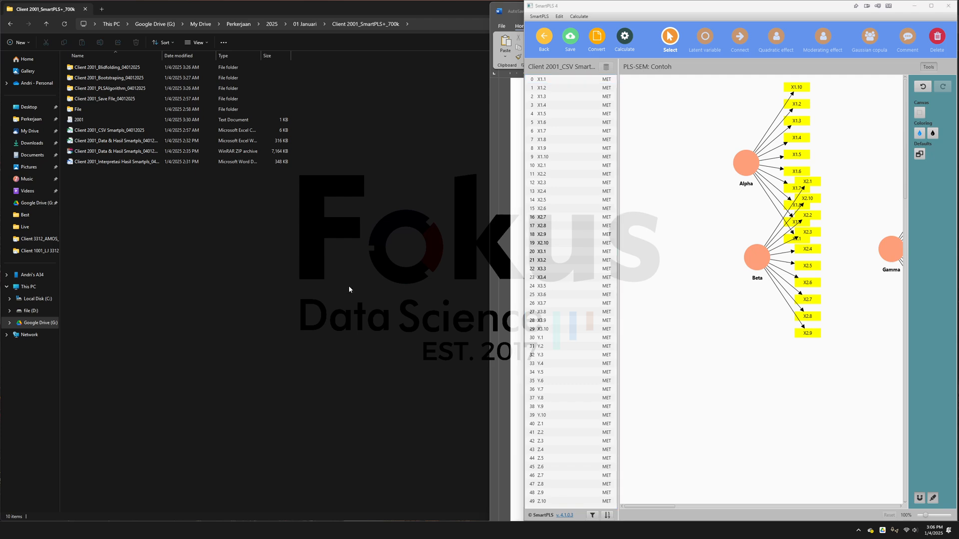
key(alt+Tab)
click(490, 236)
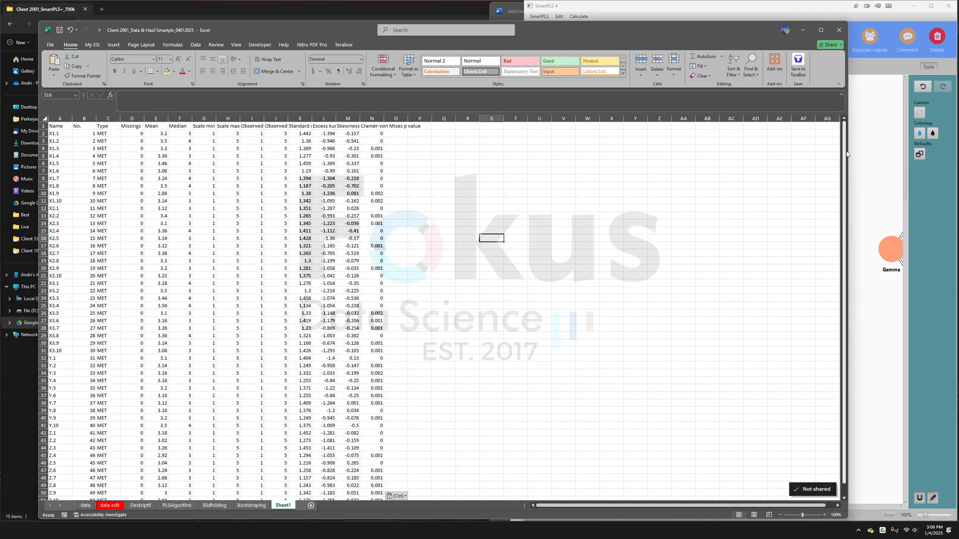
drag(844, 114, 505, 114)
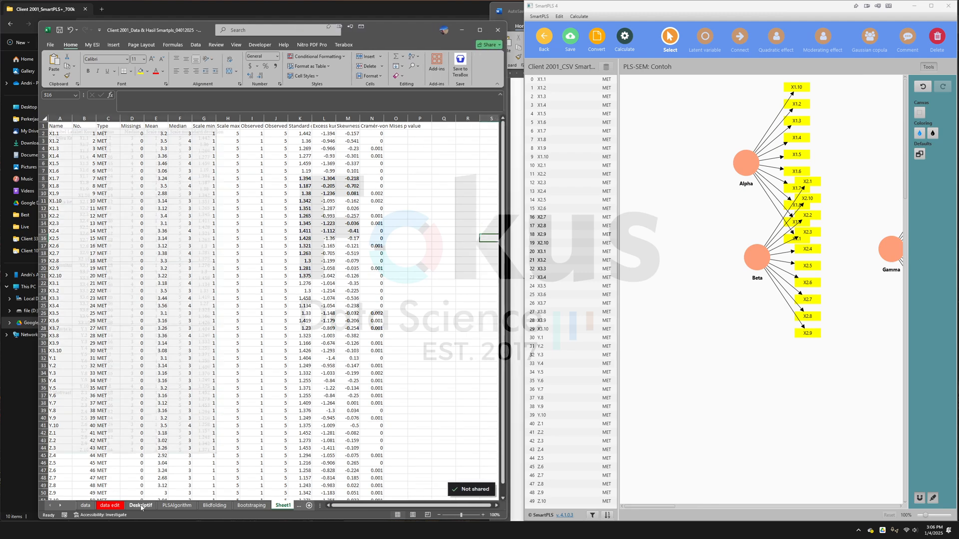
- Copy the variable name X1 Etika Kerja from cell B1 of the workbook's data edit sheet
click(176, 505)
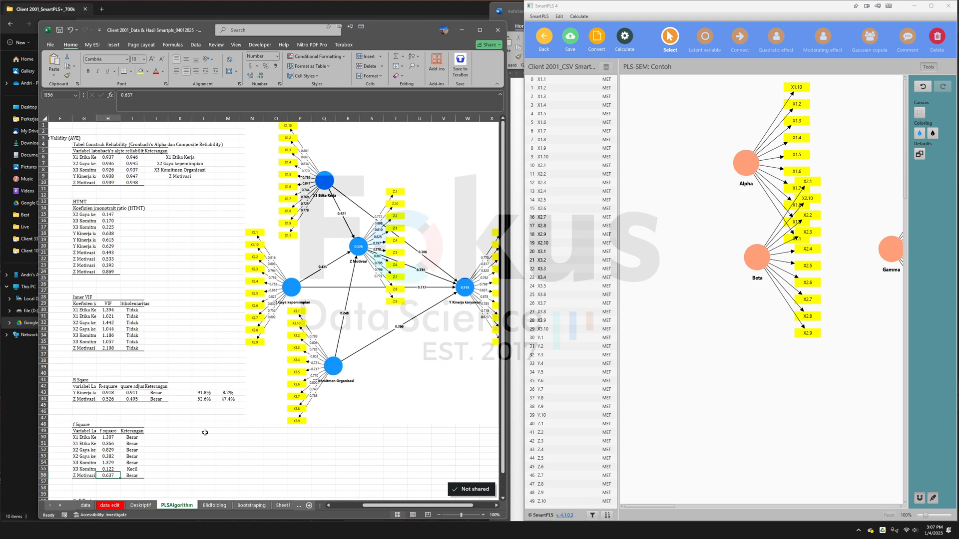
click(109, 505)
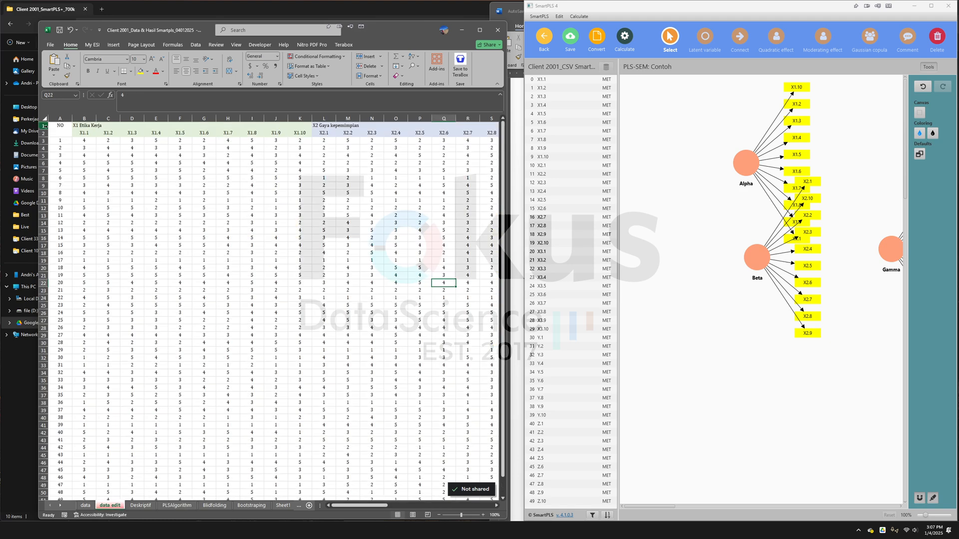
click(79, 126)
drag(164, 101, 118, 95)
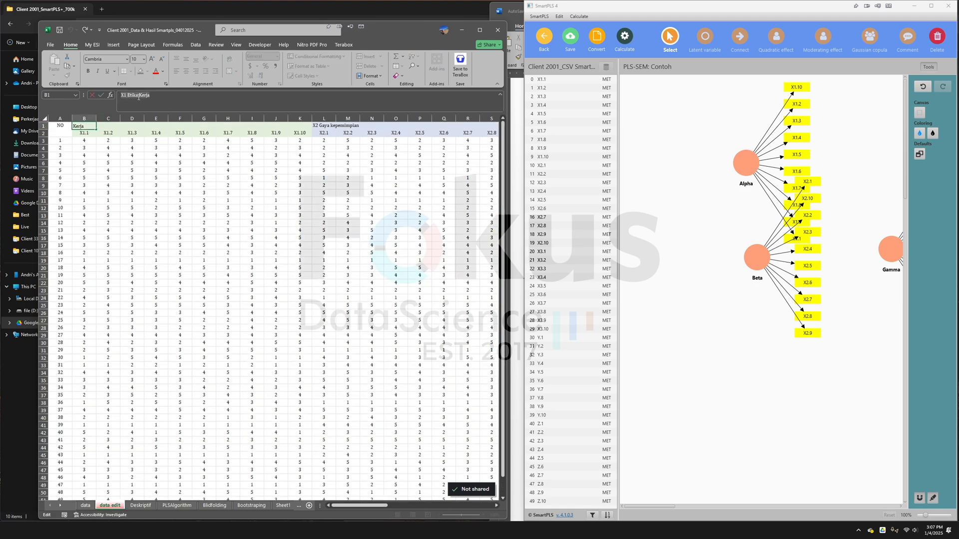
right_click(138, 96)
click(158, 113)
- Move the Alpha latent variable away from the Beta indicators and rename it X1 Etika Kerja
click(727, 188)
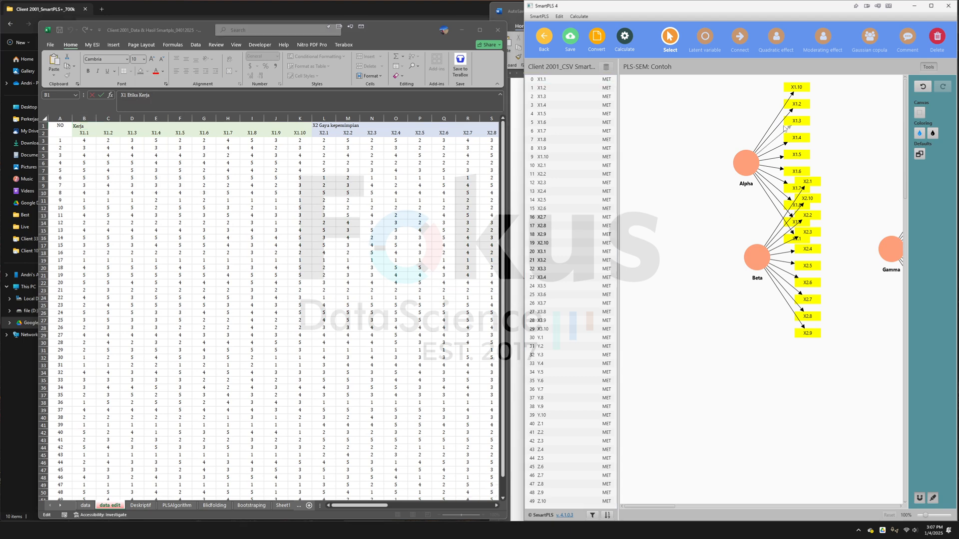
drag(745, 167, 700, 172)
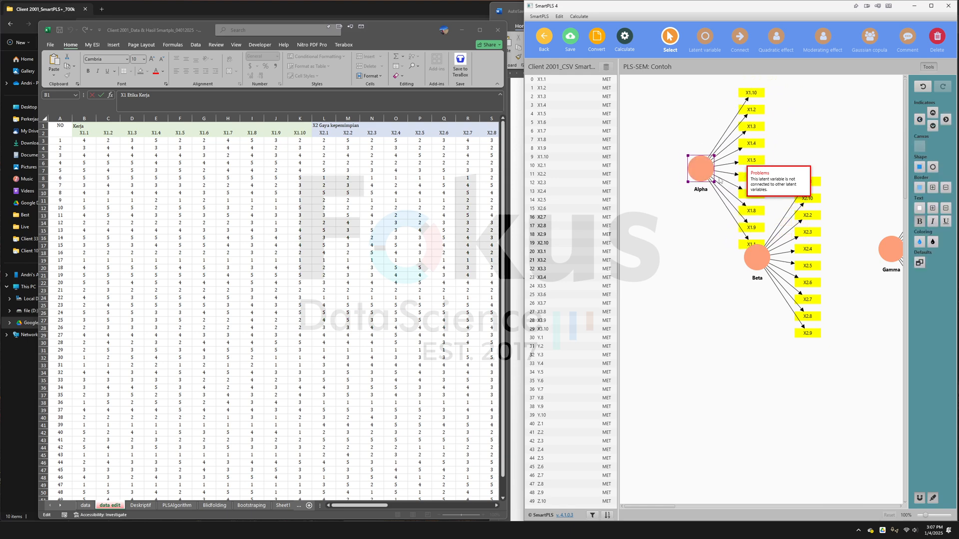
click(686, 215)
double_click(701, 170)
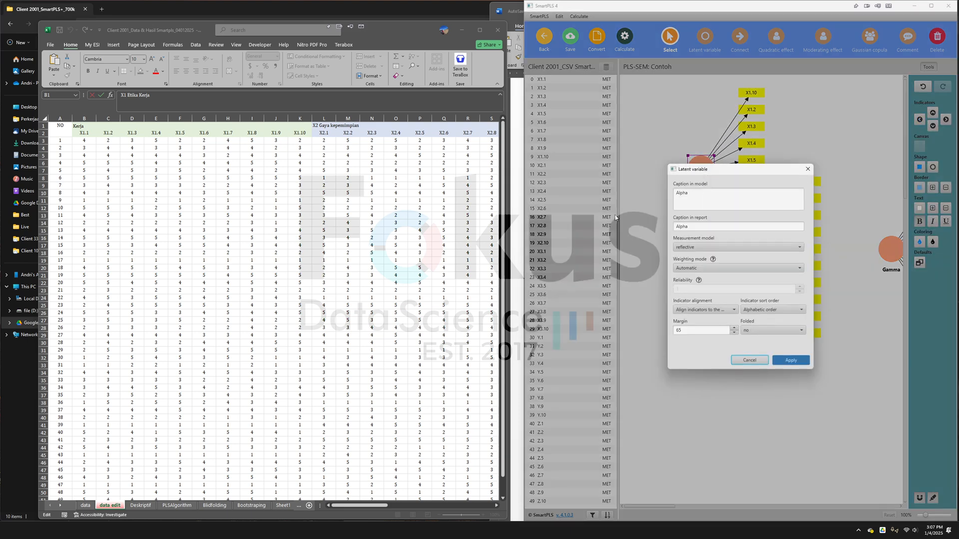
click(726, 194)
key(ctrl+v)
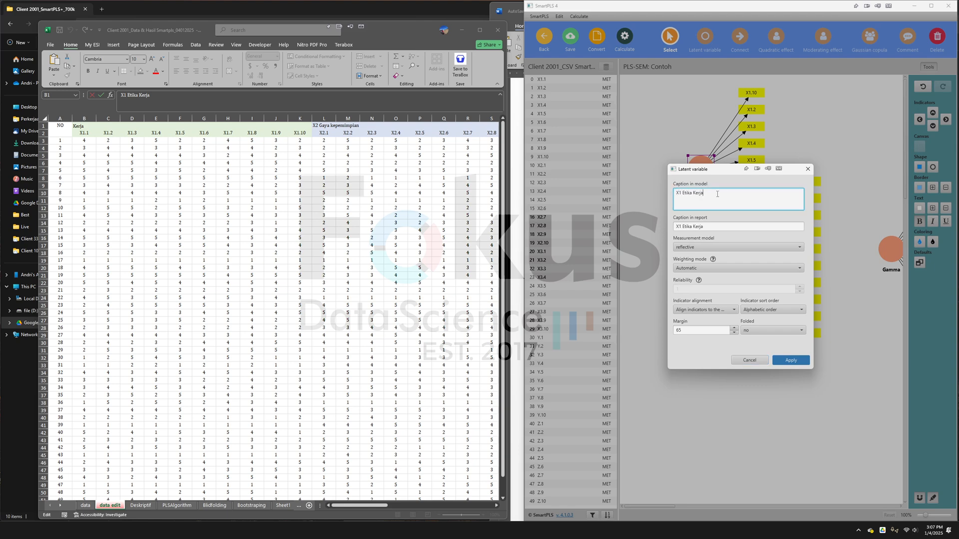
click(791, 360)
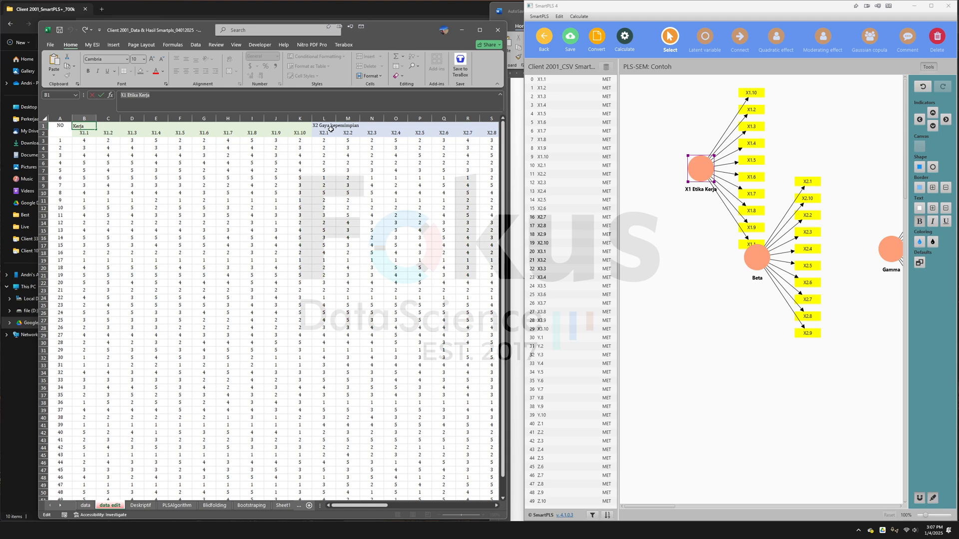
- Rename the Beta latent variable as X2 Gaya kepemimpian, using the name copied from cell L1 of the data edit sheet
click(323, 126)
drag(167, 95, 121, 95)
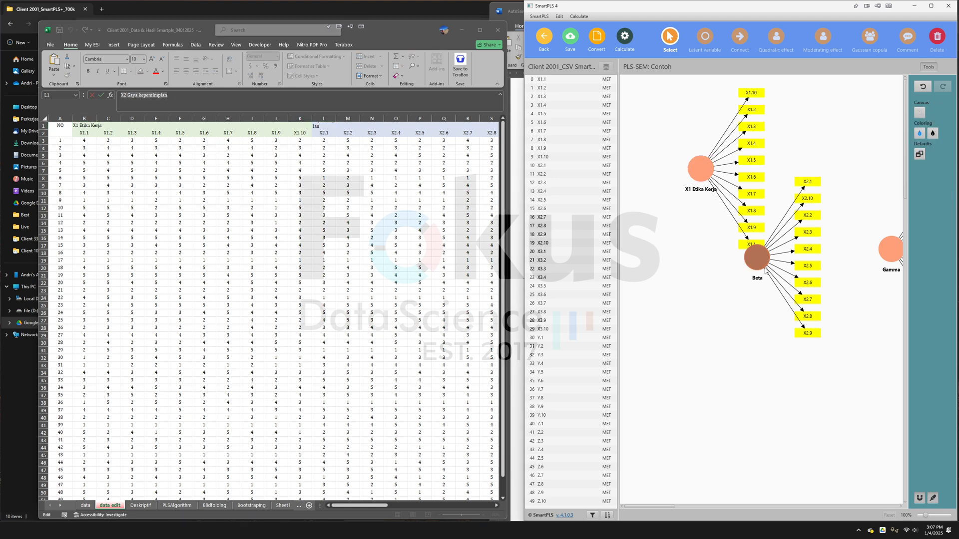
double_click(755, 259)
double_click(692, 190)
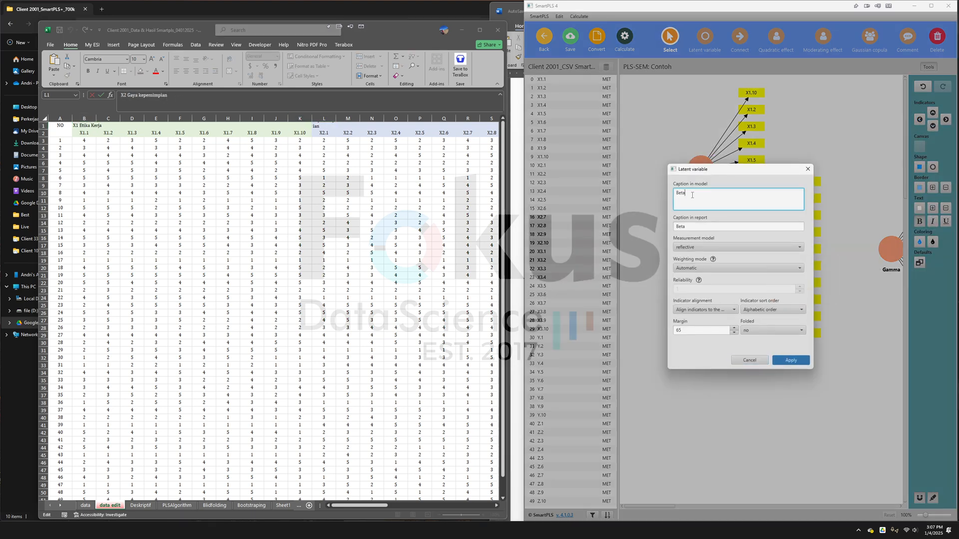
key(ctrl+v)
click(790, 360)
click(386, 228)
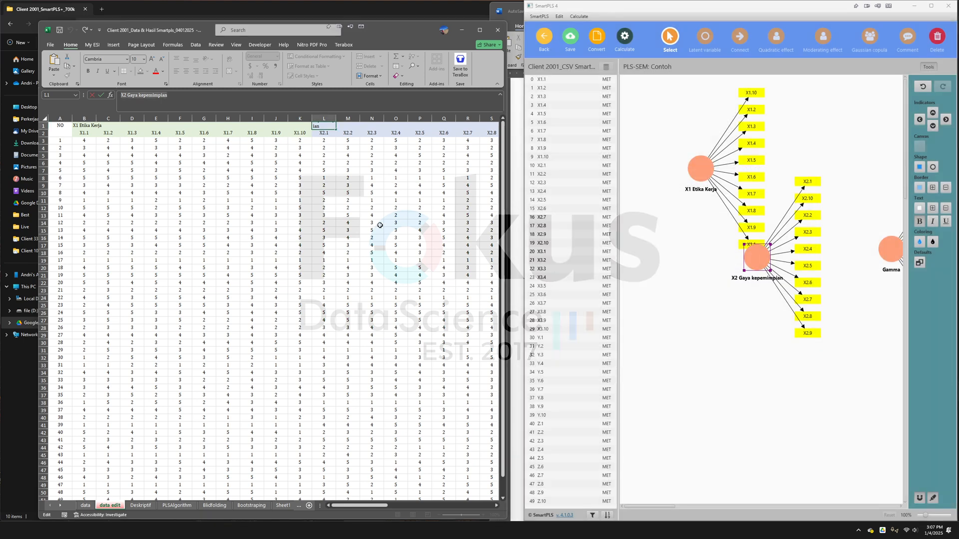
click(379, 262)
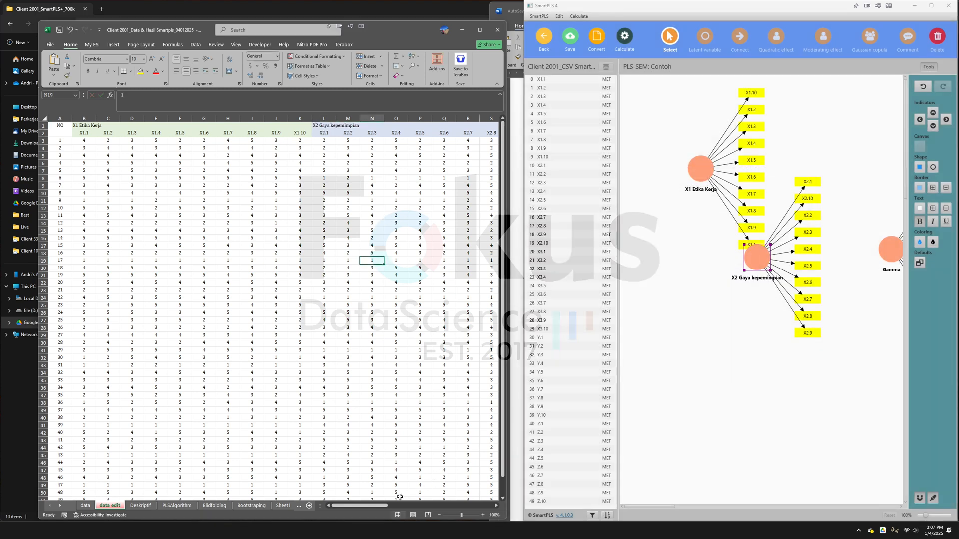
- Rename the Gamma latent variable as X3 Komitmen Organisasi, using the name copied from cell V1 of the data edit sheet
scroll(399, 496, right, 5)
click(206, 123)
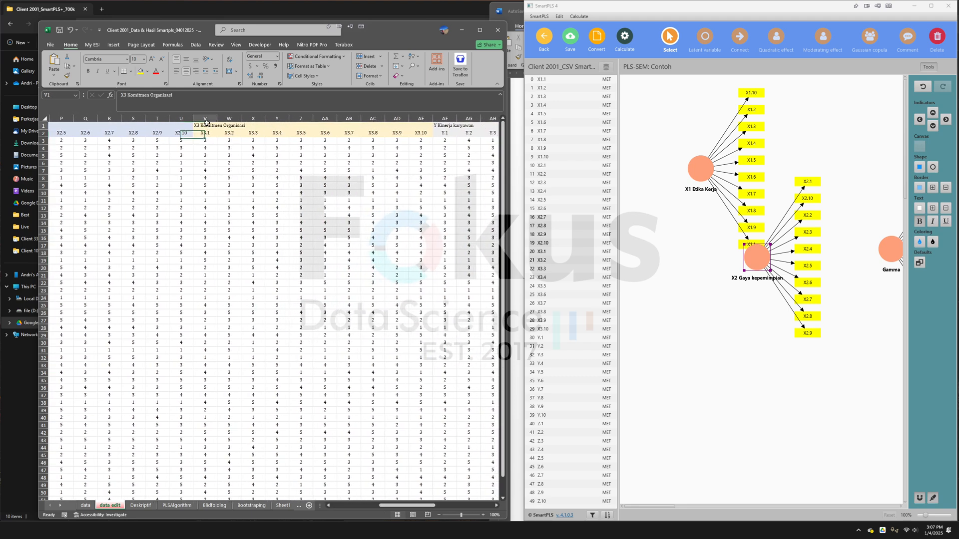
double_click(206, 124)
click(822, 310)
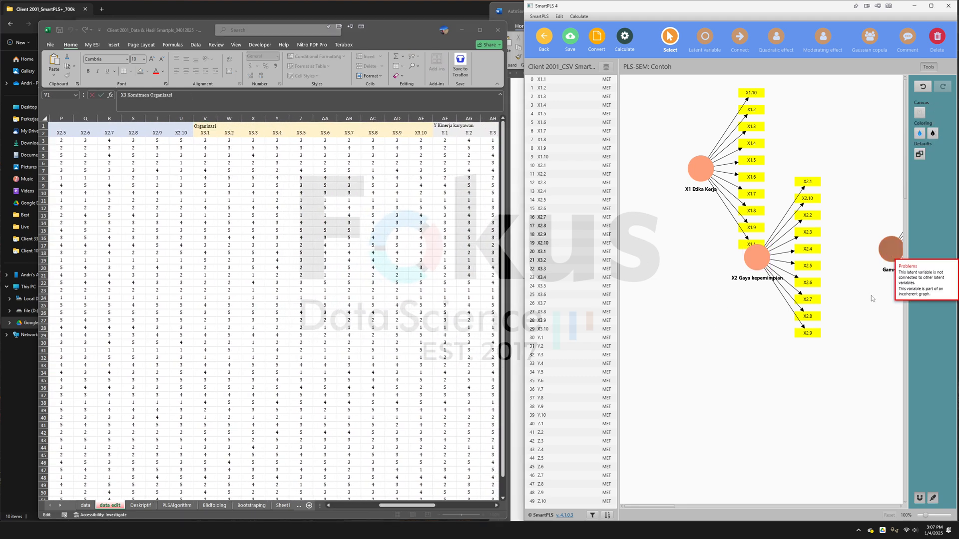
double_click(888, 252)
double_click(698, 193)
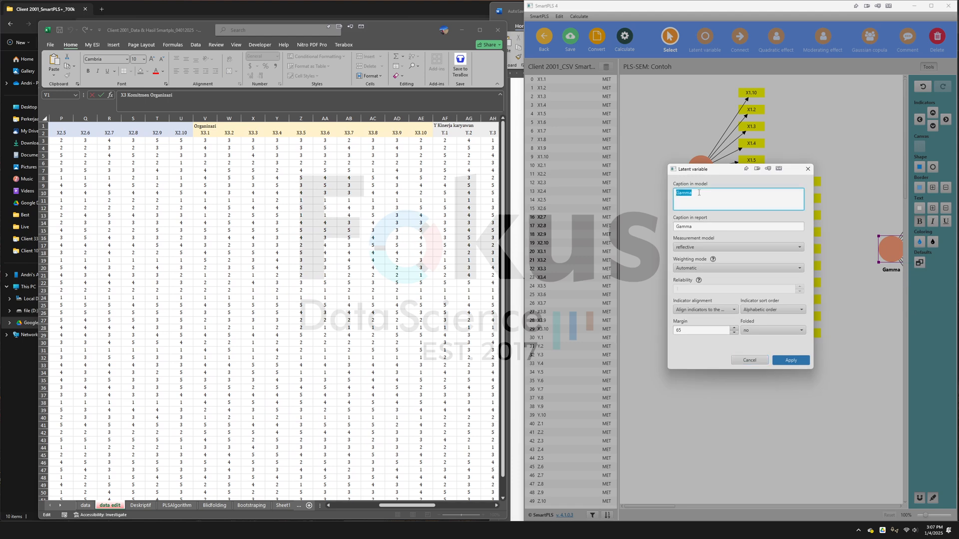
key(ctrl+v)
click(791, 360)
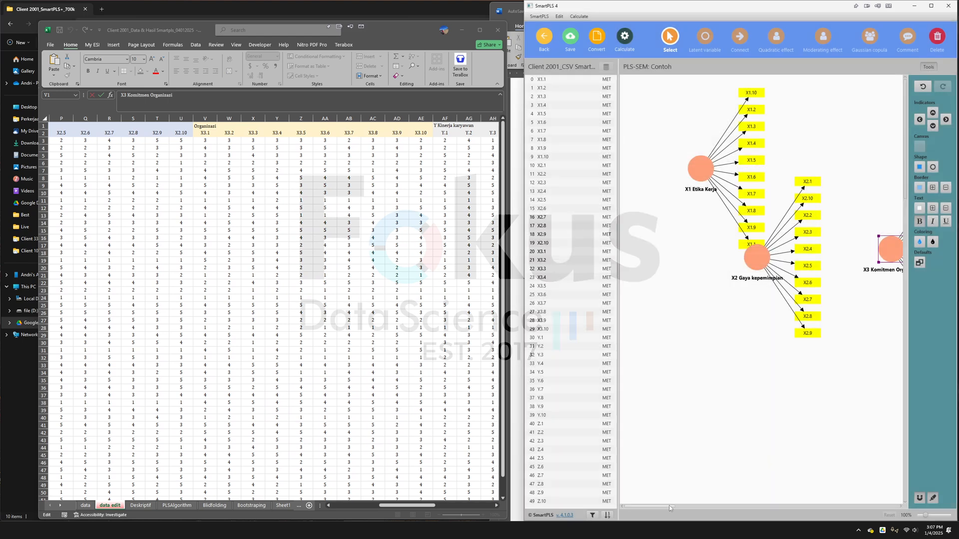
- Rename the Y. latent variable as Y Kinerja karyawan, using the name copied from cell AF1 of the data edit sheet
drag(669, 508, 726, 510)
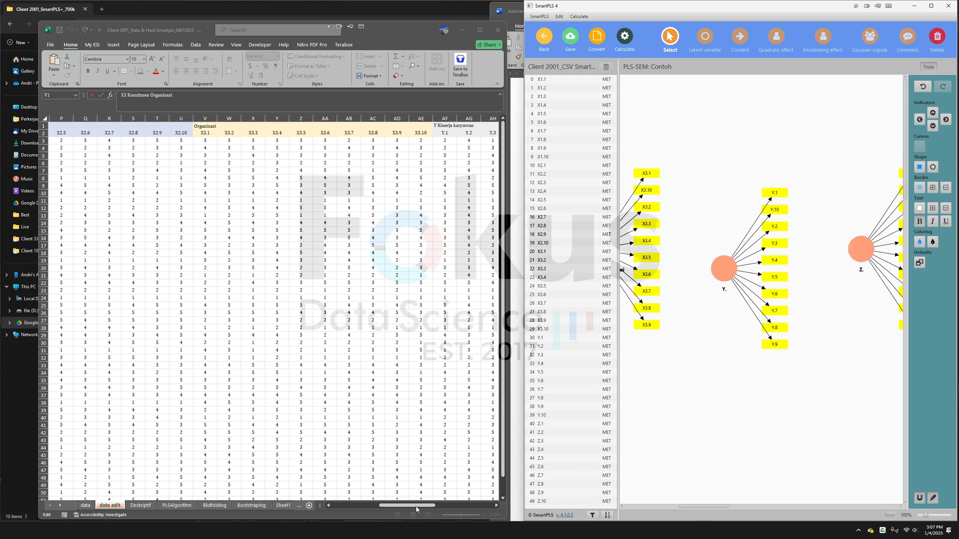
drag(417, 509, 457, 510)
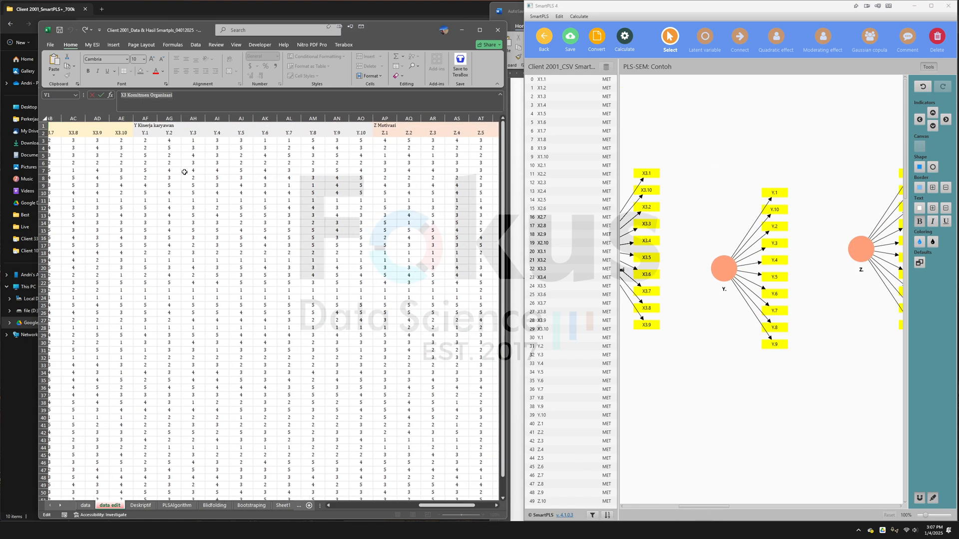
double_click(144, 125)
key(ctrl+a)
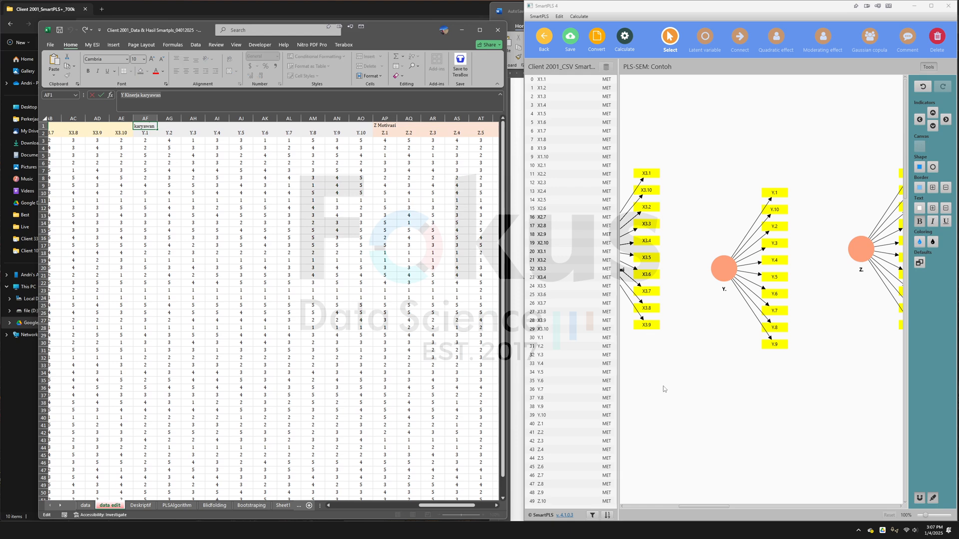
click(663, 387)
double_click(722, 271)
click(719, 199)
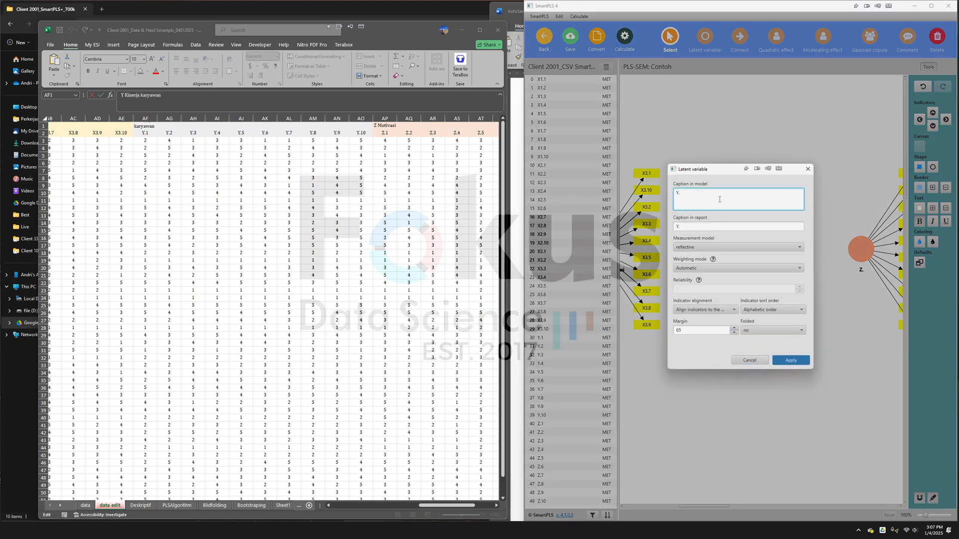
key(ctrl+v)
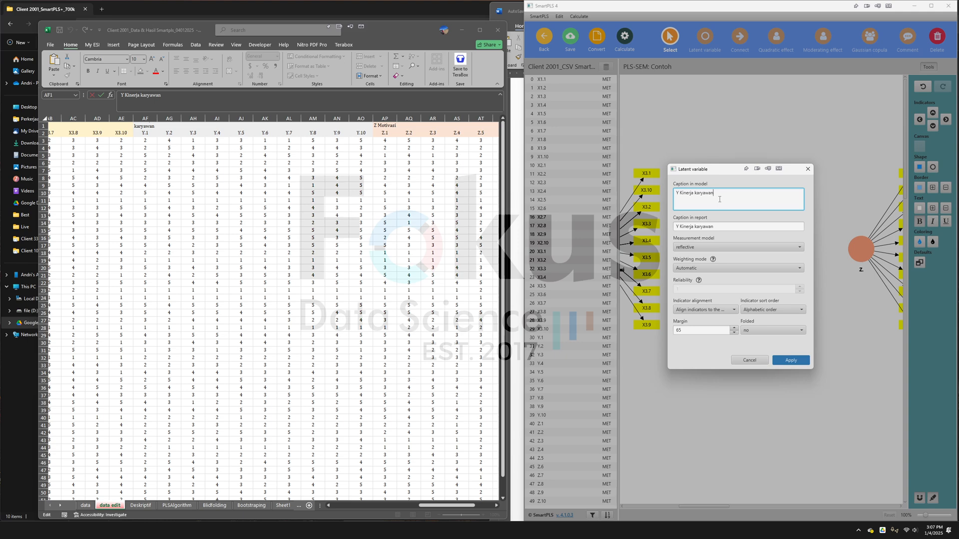
click(791, 360)
- Rename the Z. latent variable as Z Motivasi, using the name copied from cell AP1 of the data edit sheet
drag(682, 509, 709, 508)
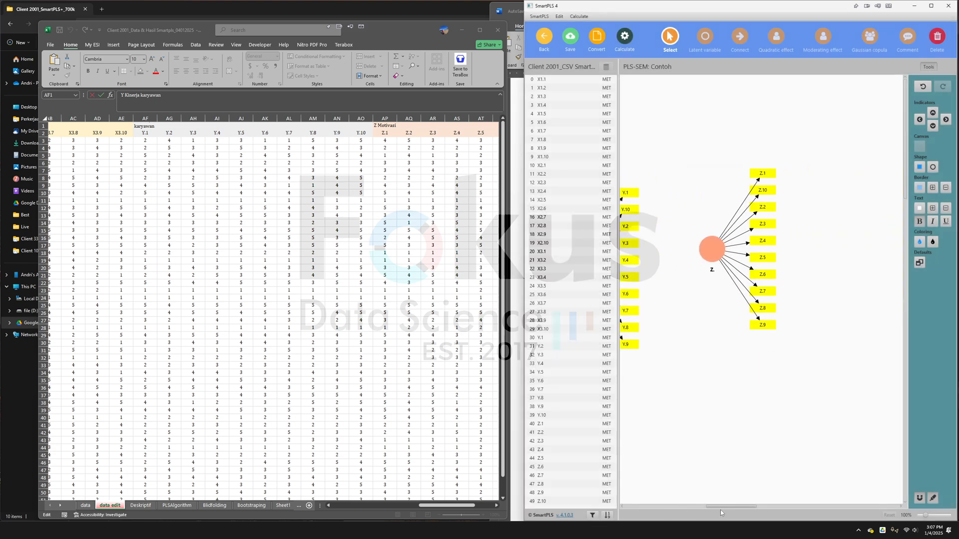
click(384, 125)
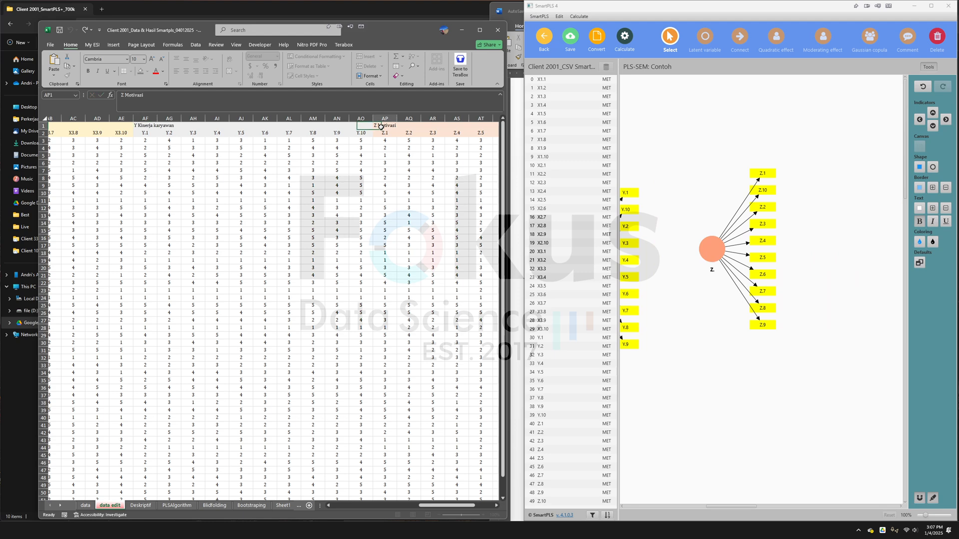
key(ctrl+c)
click(696, 277)
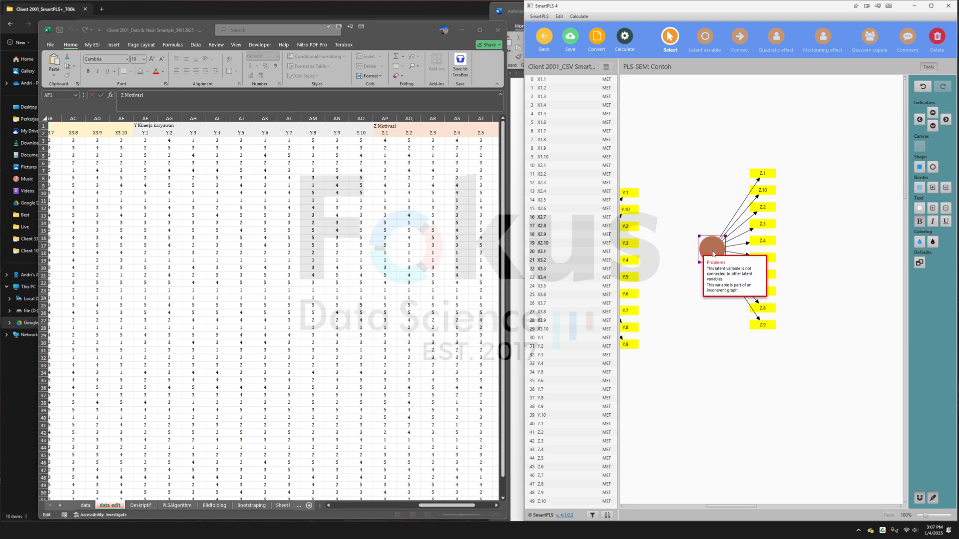
double_click(710, 241)
click(717, 198)
key(ctrl+v)
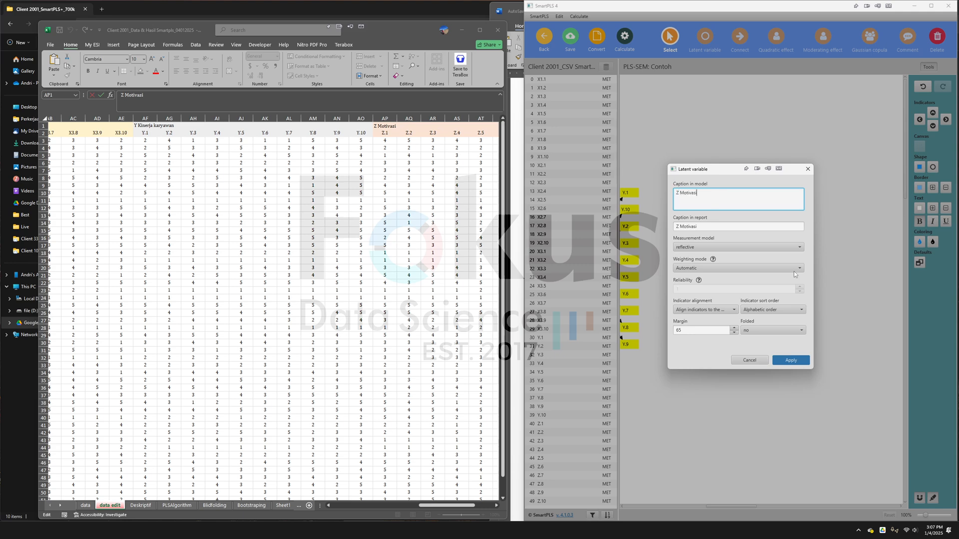
click(789, 358)
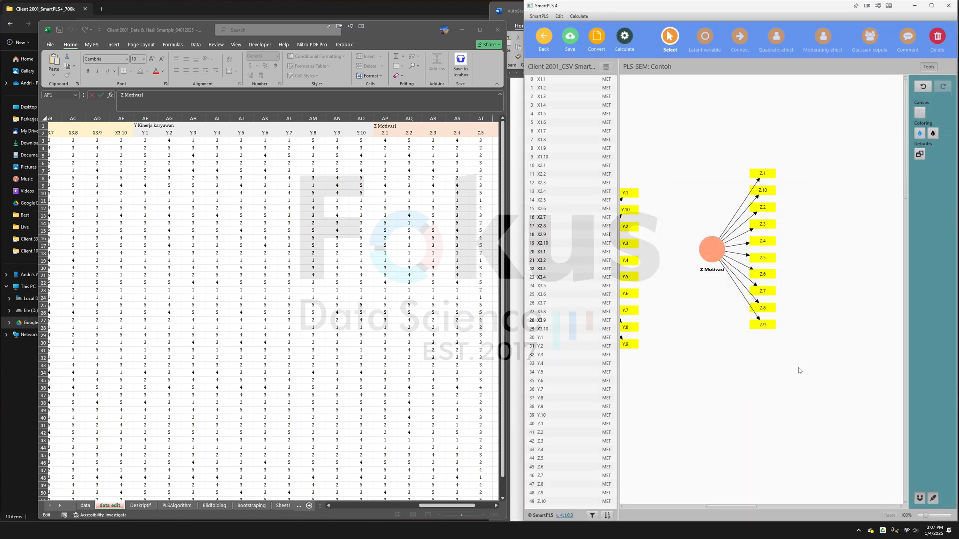
- Maximize the model window, align the X1 Etika Kerja and X2 Gaya kepemimpian indicators to the left, and place X2 below X1
click(930, 6)
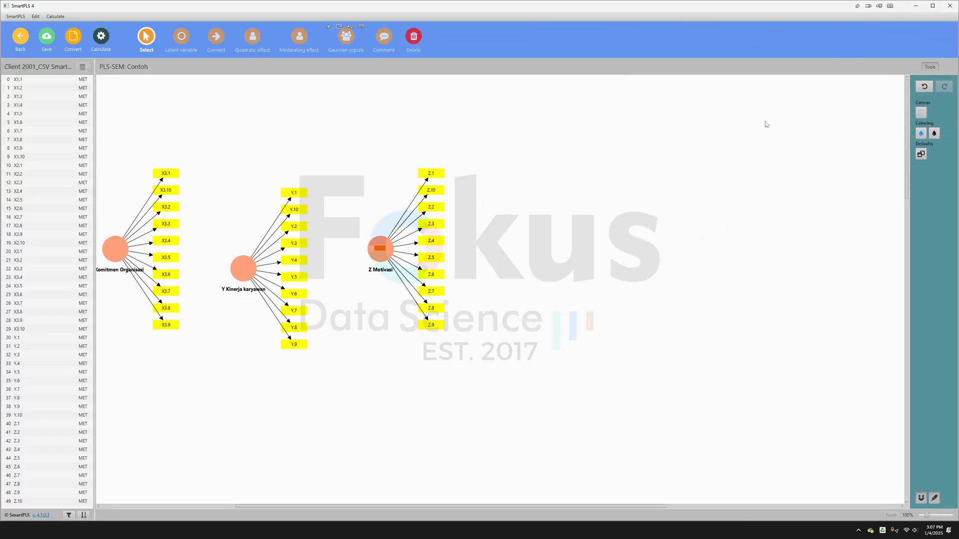
drag(617, 505, 482, 506)
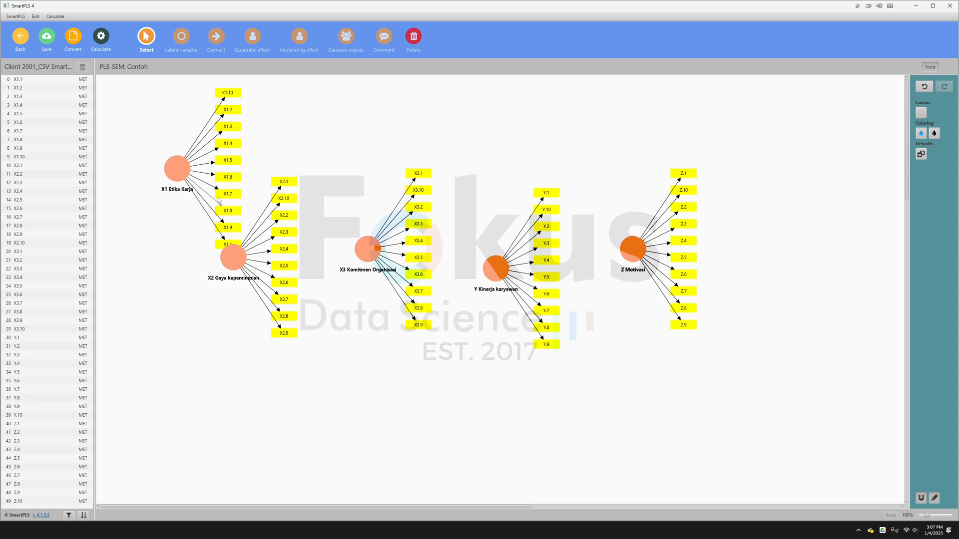
click(173, 173)
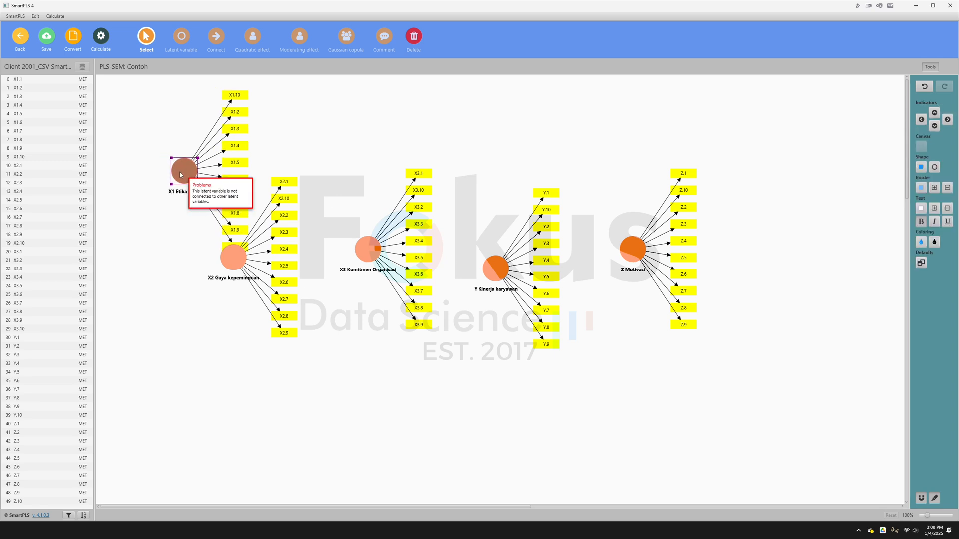
click(920, 119)
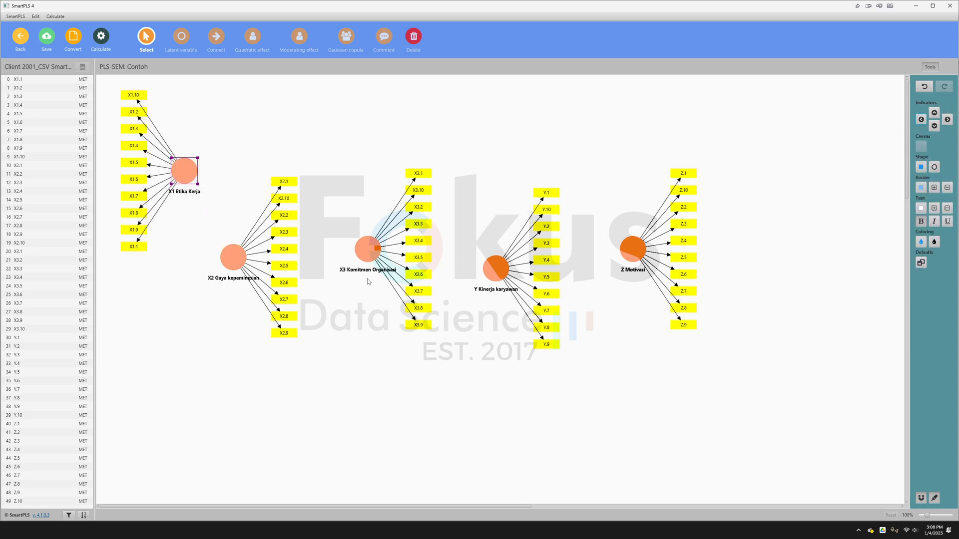
drag(232, 258, 227, 275)
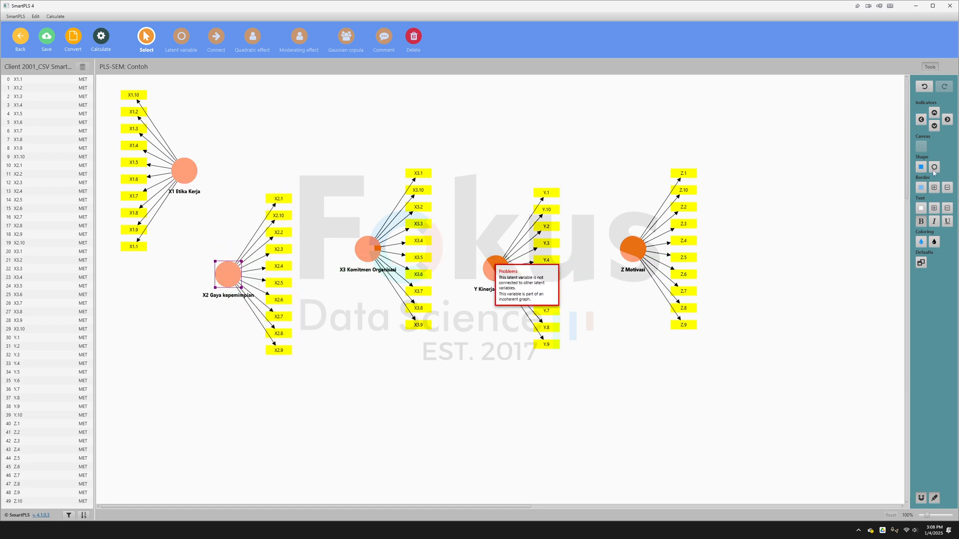
click(922, 120)
drag(185, 172, 262, 175)
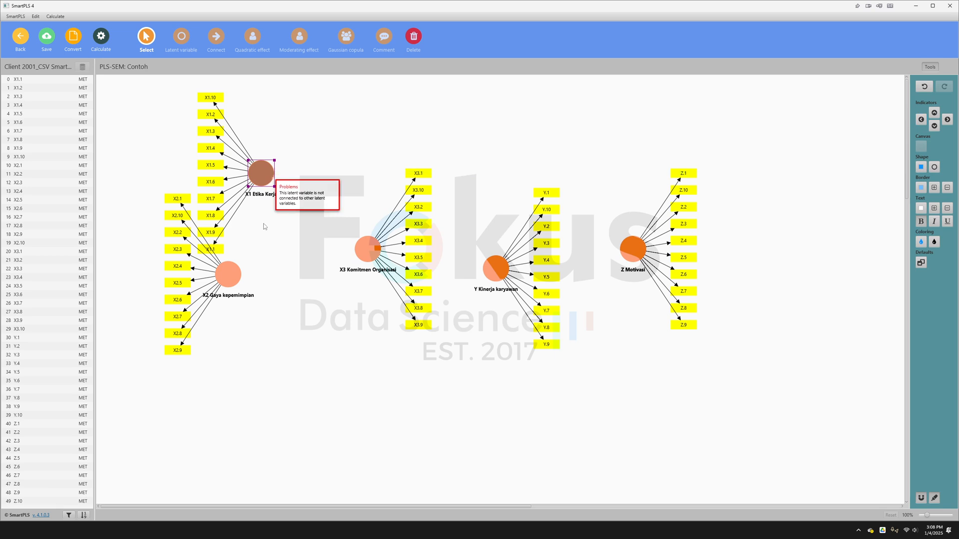
drag(230, 271, 234, 315)
- Align the X3 Komitmen Organisasi indicators to the left and place the variable below X2 Gaya kepemimpian
click(358, 250)
scroll(369, 255, down, 3)
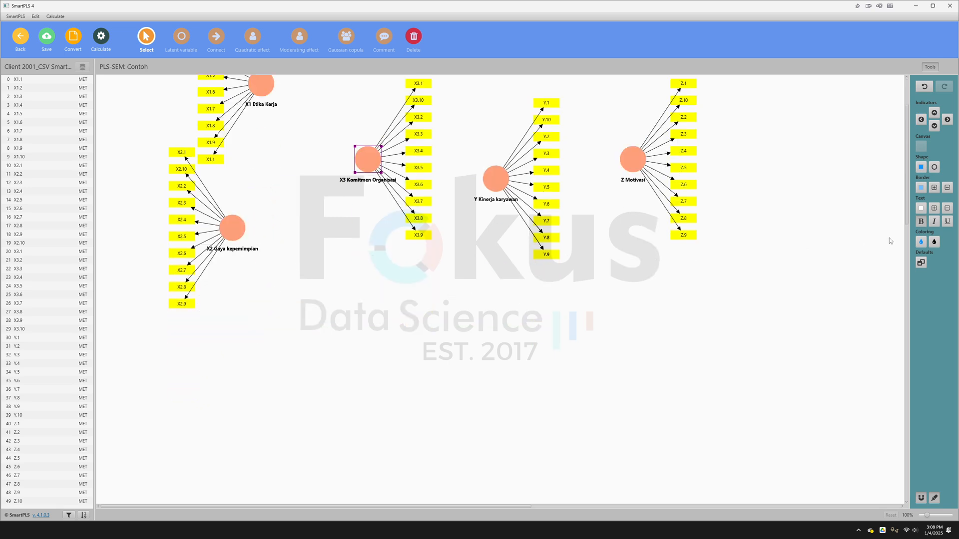
click(921, 120)
scroll(368, 216, up, 2)
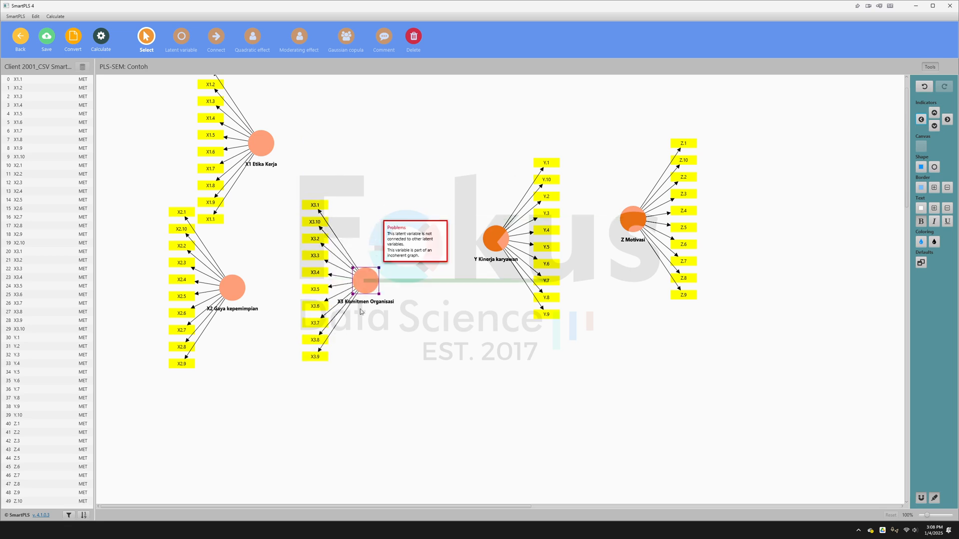
drag(375, 220, 294, 408)
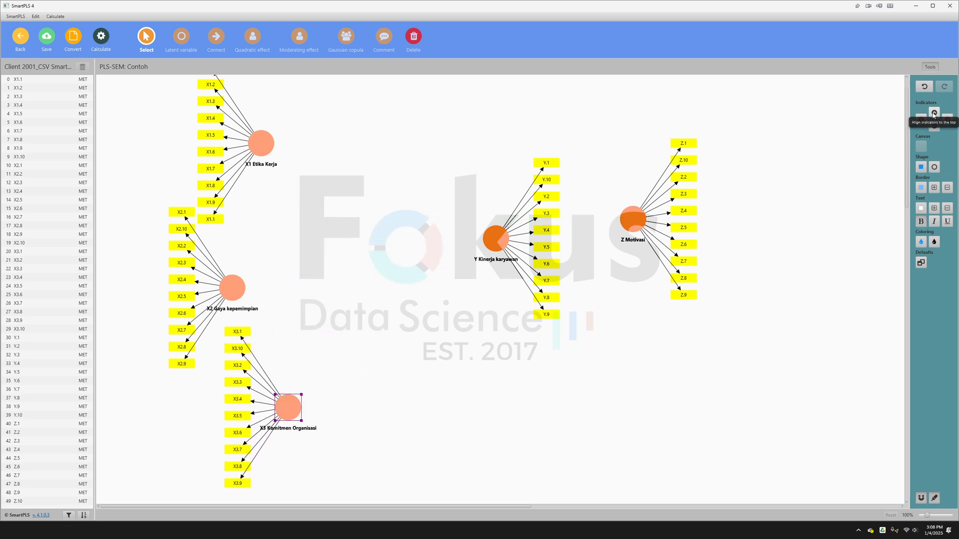
- Place Y Kinerja karyawan to the right of the X variables and Z Motivasi further to the right and slightly lower
drag(498, 243, 341, 292)
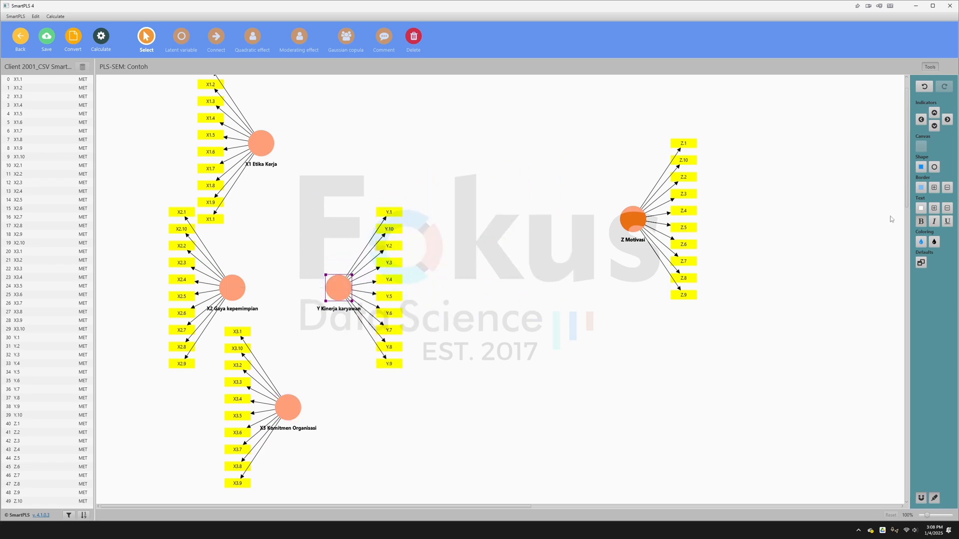
drag(633, 219, 550, 288)
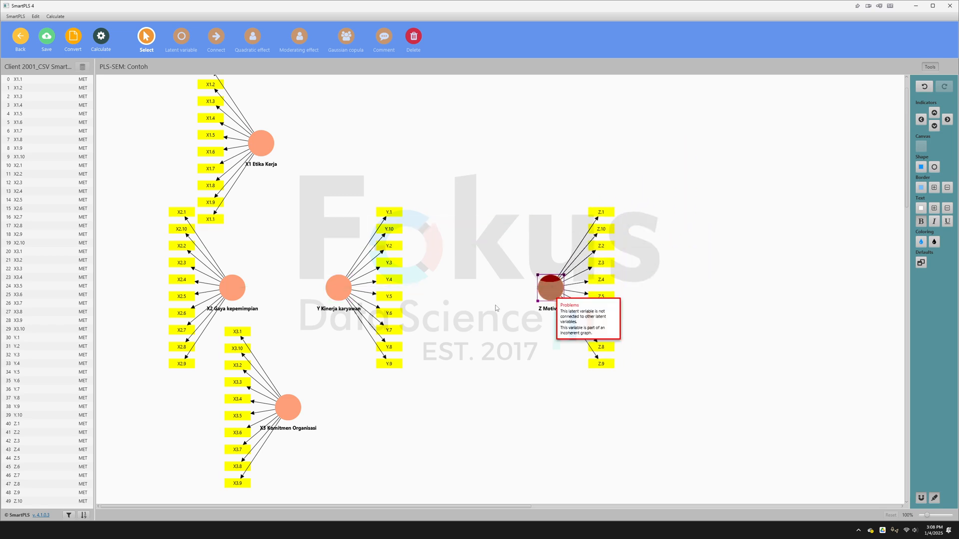
drag(340, 288, 374, 221)
drag(546, 286, 514, 289)
click(519, 238)
- Connect X1 Etika Kerja, X2 Gaya kepemimpian and X3 Komitmen Organisasi to Y Kinerja karyawan, and Y Kinerja karyawan to Z Motivasi
click(219, 43)
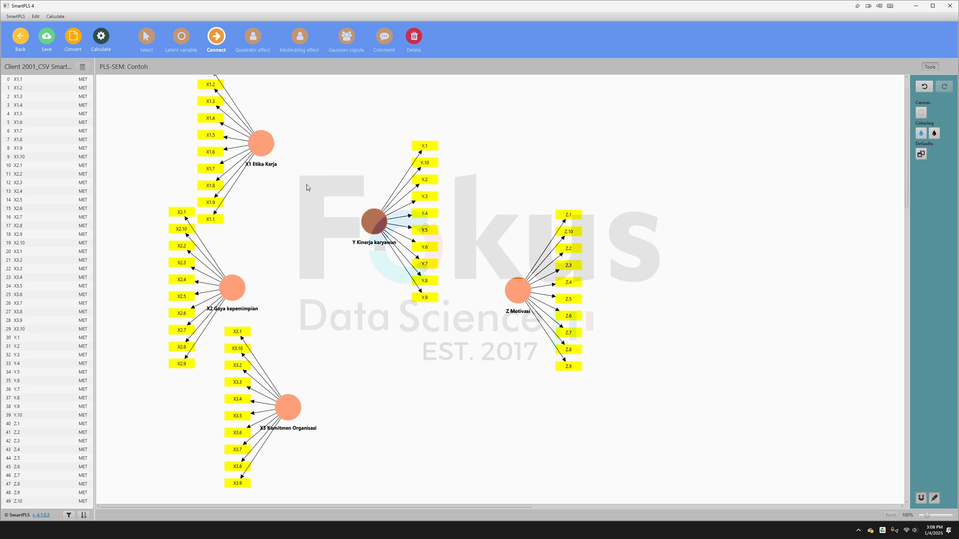
drag(267, 149, 373, 221)
drag(233, 287, 381, 227)
drag(287, 407, 518, 289)
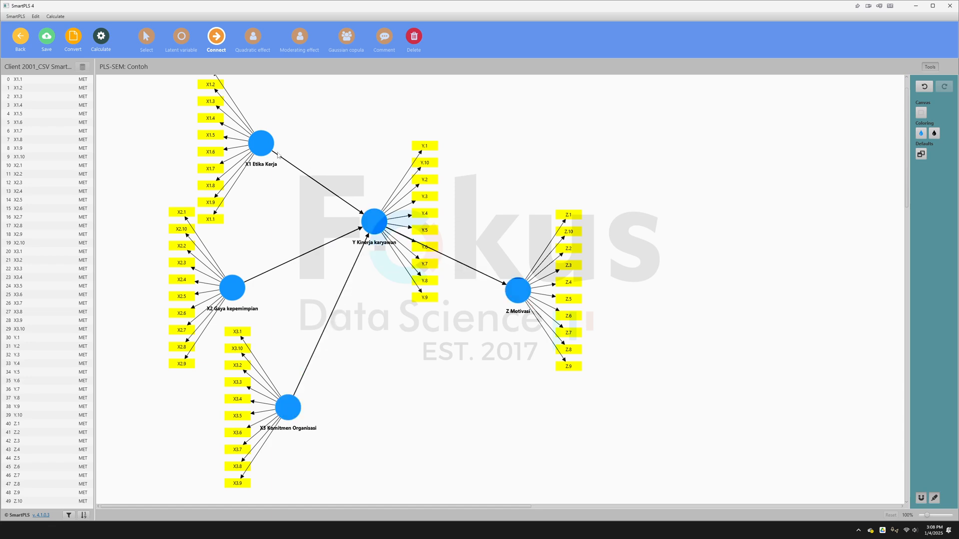
- Draw direct paths from X1 Etika Kerja, X2 Gaya kepemimpian and X3 Komitmen Organisasi to Z Motivasi
drag(261, 143, 518, 289)
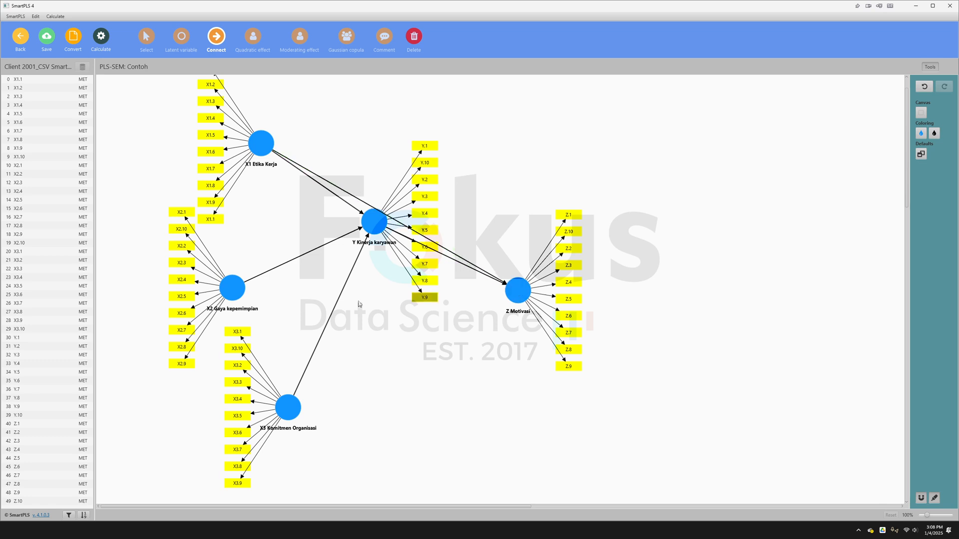
drag(240, 292, 518, 290)
drag(288, 407, 518, 298)
- Move Y Kinerja karyawan closer to the X variables so its paths separate, and save the model
click(152, 45)
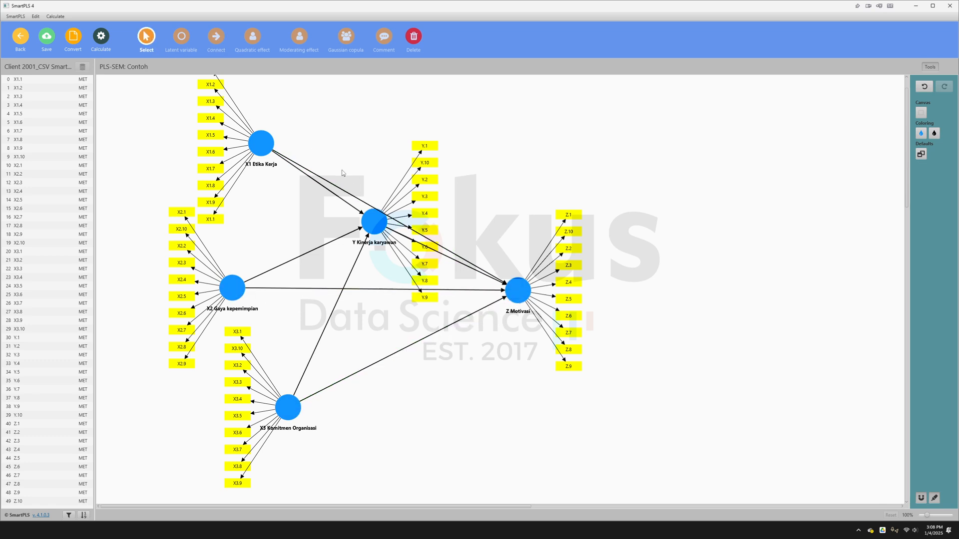
drag(372, 222, 335, 239)
click(484, 152)
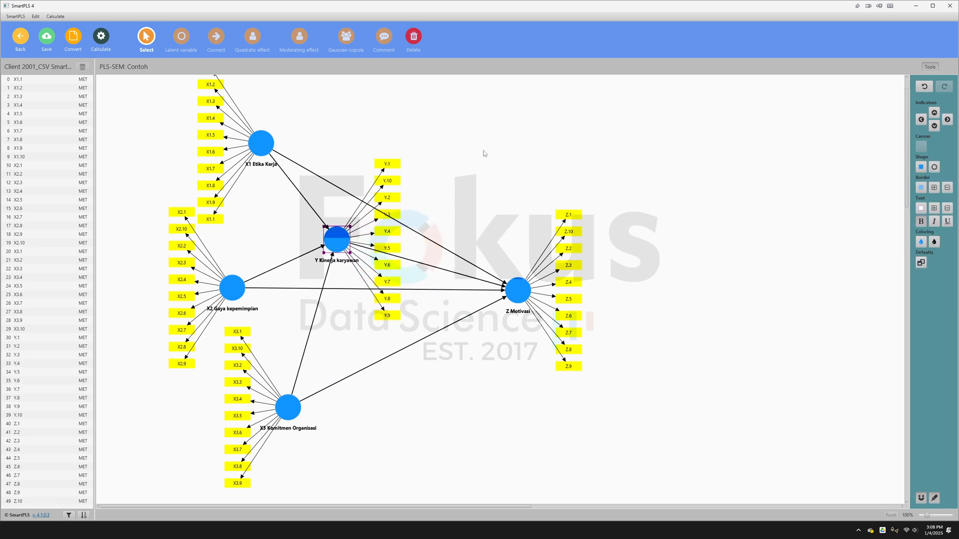
scroll(332, 118, up, 1)
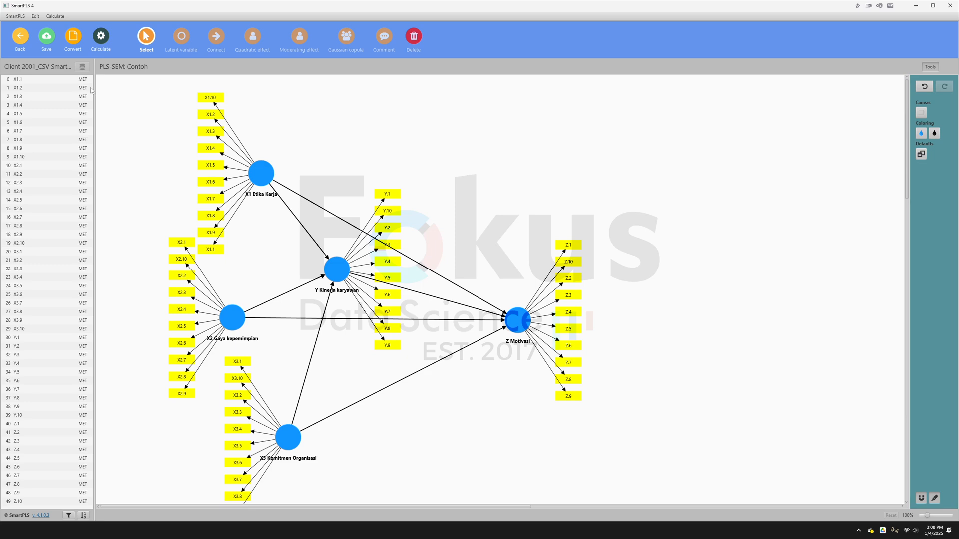
click(47, 40)
- Switch to the Word interpretation document and review its descriptive table, outer model diagram, and loadings and convergent validity (AVE) table
key(alt+Tab)
key(alt+Tab)
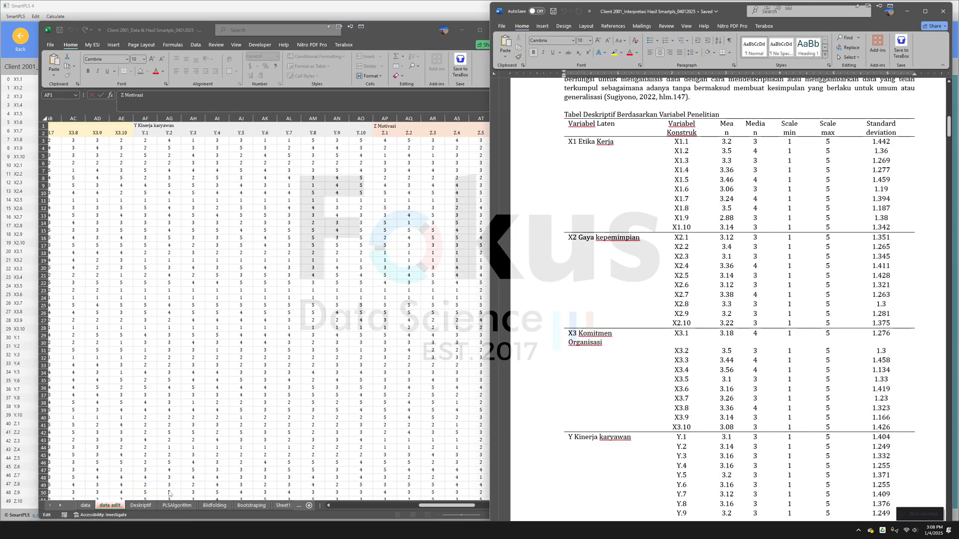
scroll(743, 447, down, 5)
scroll(743, 447, down, 6)
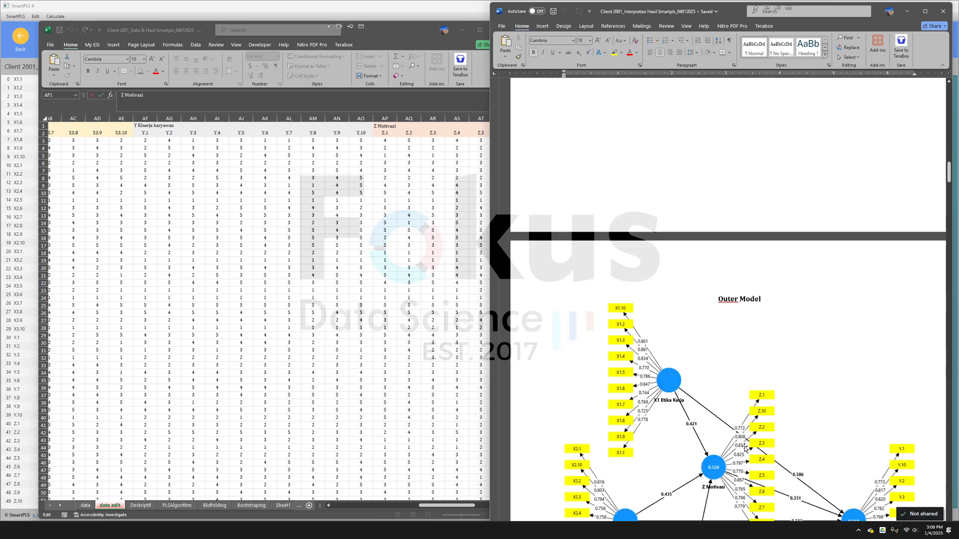
click(729, 233)
scroll(729, 233, down, 5)
scroll(763, 331, down, 15)
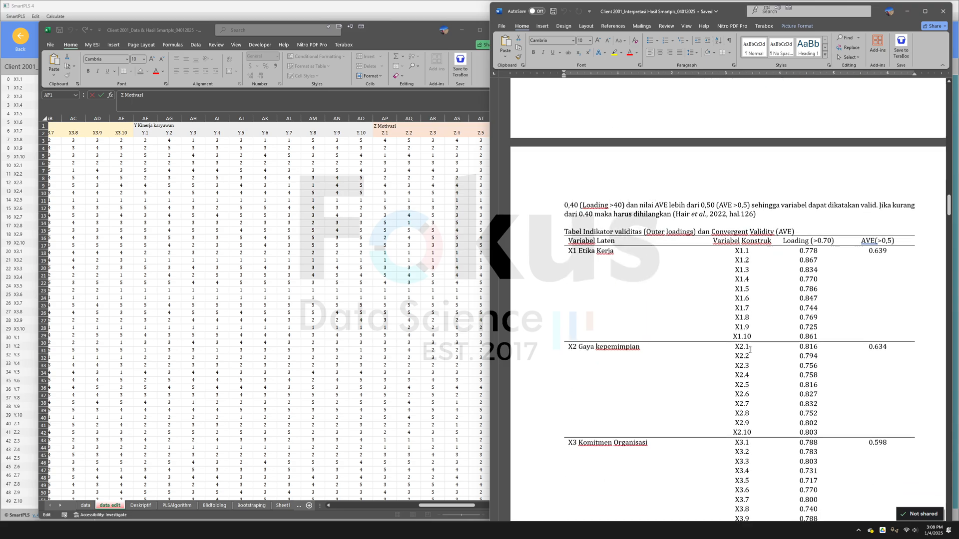
scroll(763, 331, down, 10)
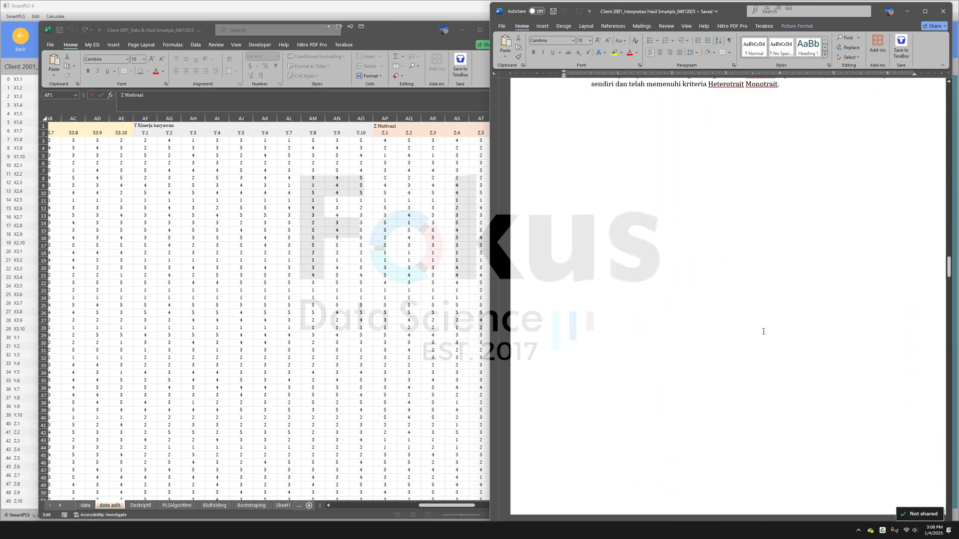
- Review the construct reliability and HTMT sections, then return to the outer model diagram in the Word document
scroll(757, 331, up, 8)
scroll(757, 331, up, 18)
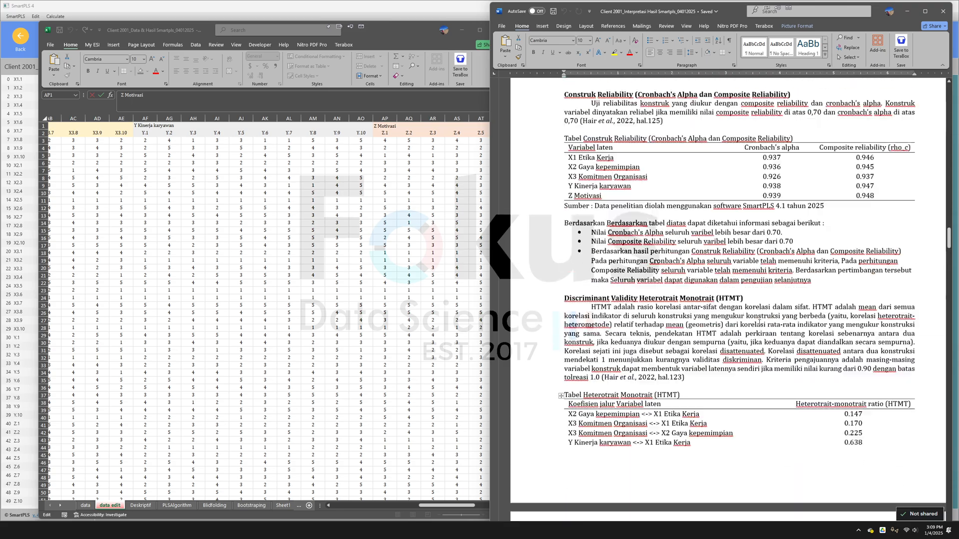
scroll(763, 316, up, 6)
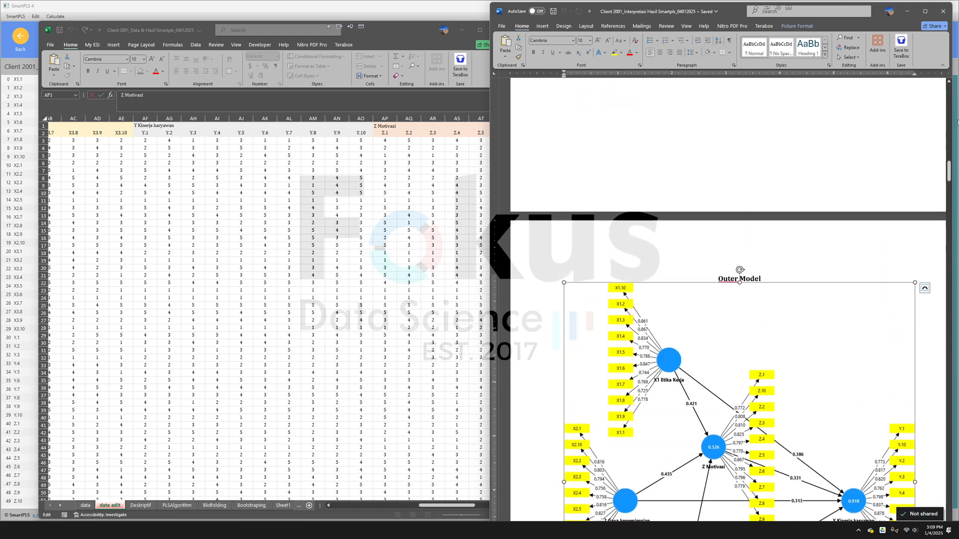
- Switch to SmartPLS and run the PLS-SEM algorithm with the Path weighting scheme, standardized results and default initial weights
click(906, 11)
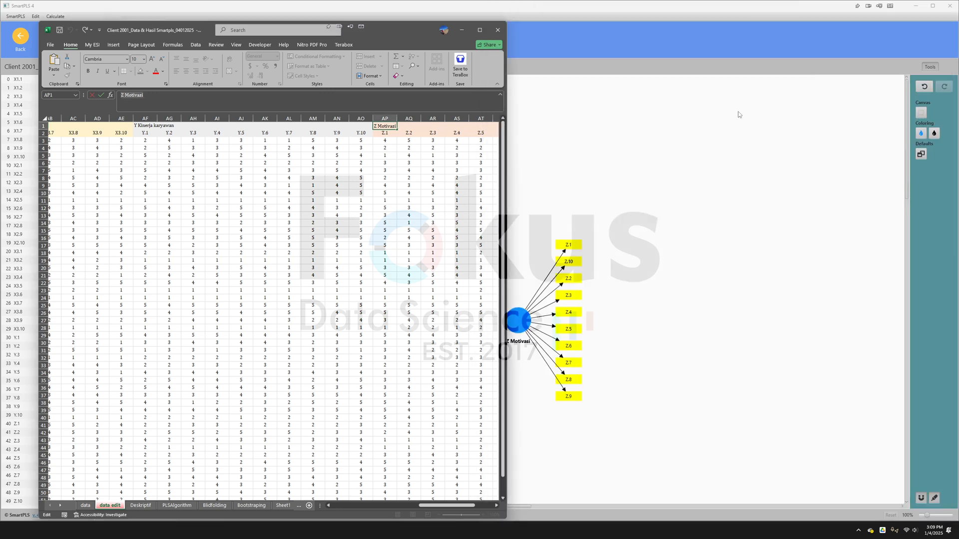
click(601, 170)
click(99, 39)
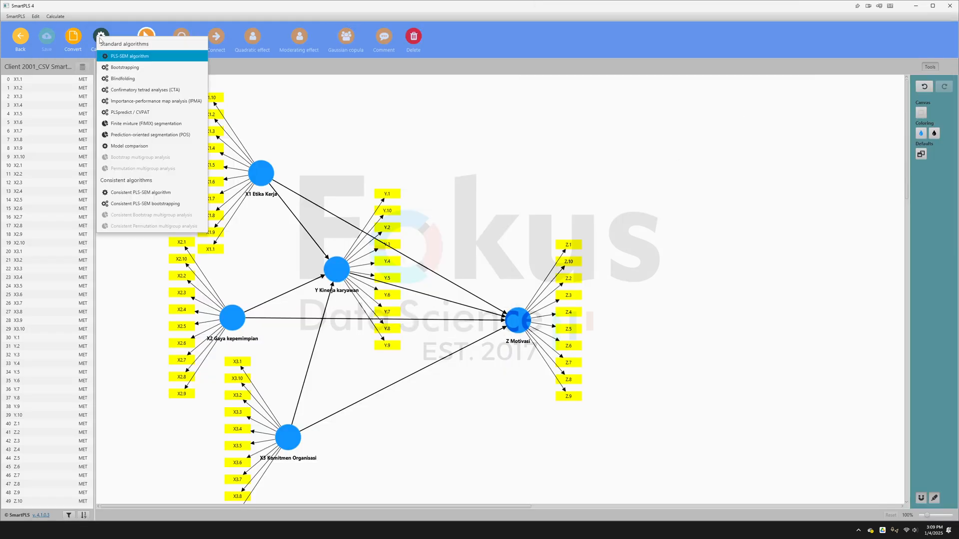
click(115, 58)
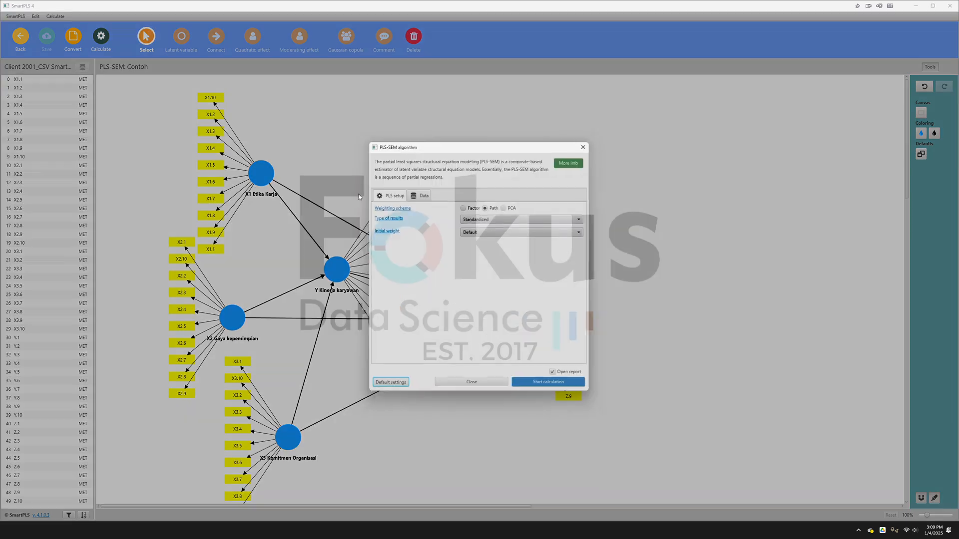
click(539, 385)
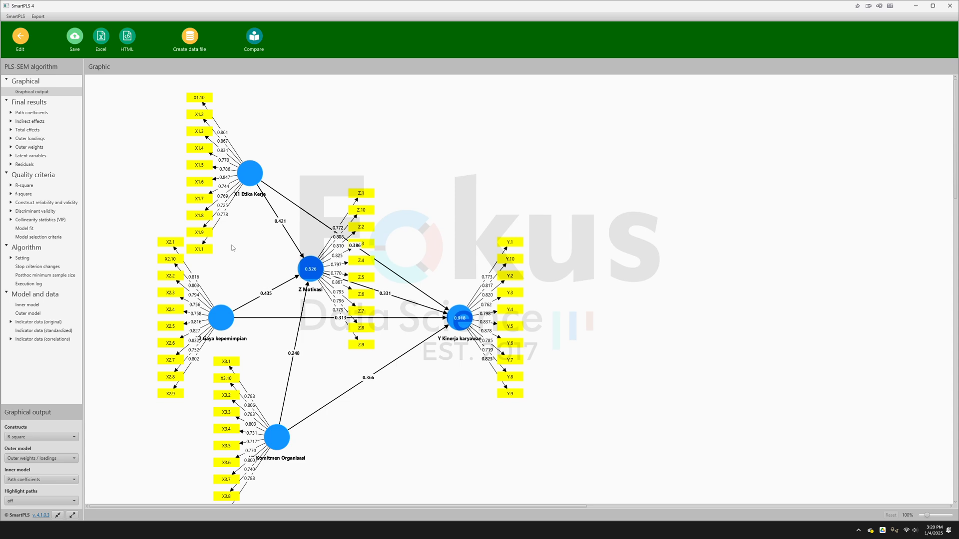
- Inspect the outer loadings matrix and the graphical output of the PLS-SEM report
click(31, 139)
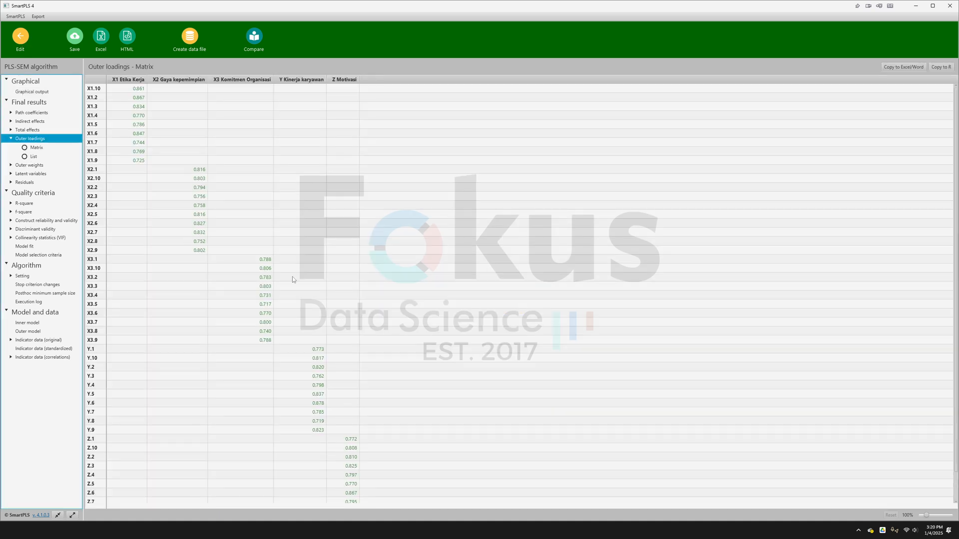
click(31, 91)
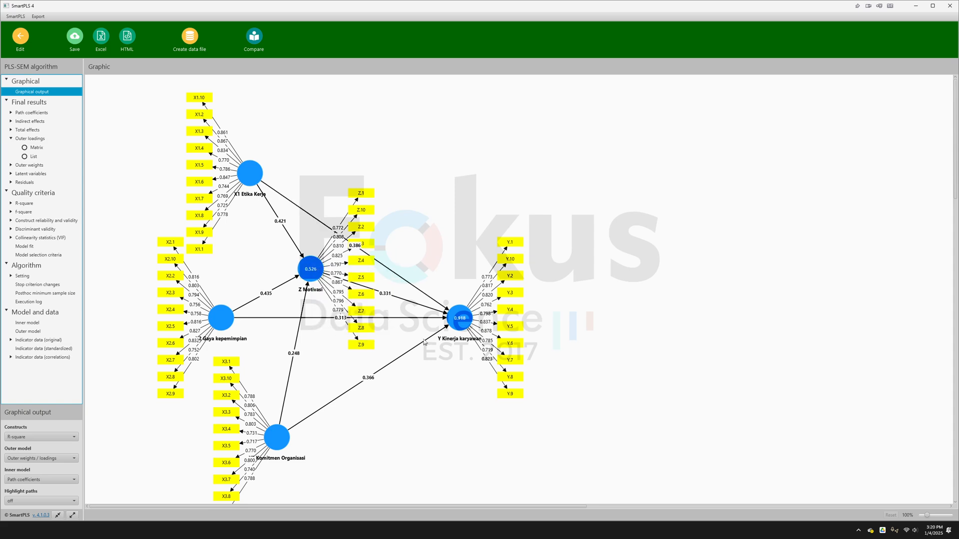
mouse_move(315, 276)
- Save the PLS-SEM report in the Contoh project under the name PLS
click(75, 42)
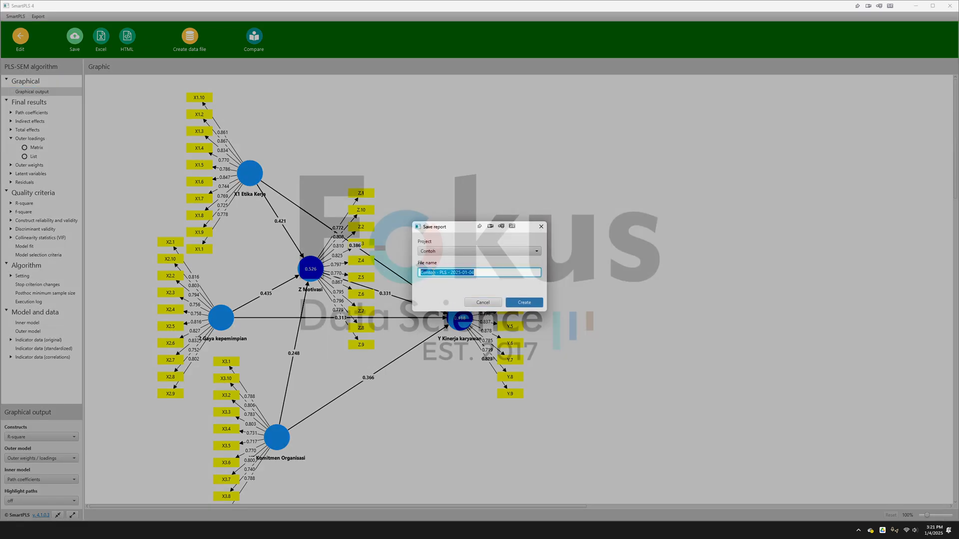
key(BackSpace)
text(PLSalgorithm)
click(536, 301)
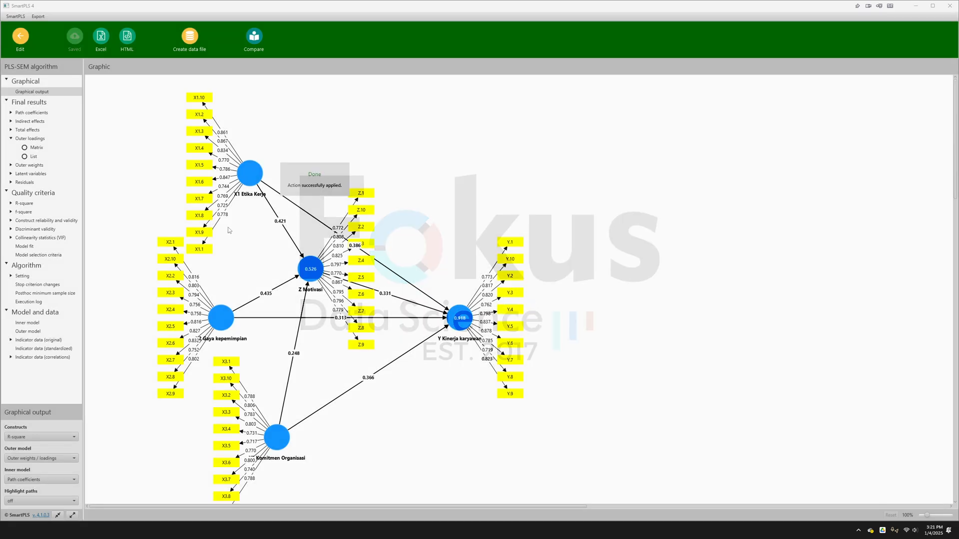
- Check the contents of the Client 2001_PLSAlgorithm_04012025 folder in File Explorer and return to SmartPLS
key(alt+Tab)
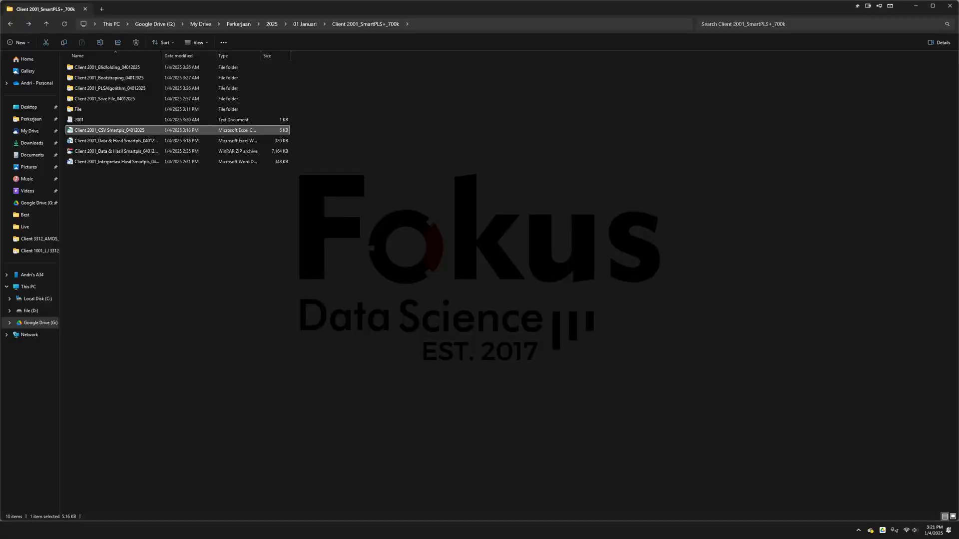
double_click(120, 88)
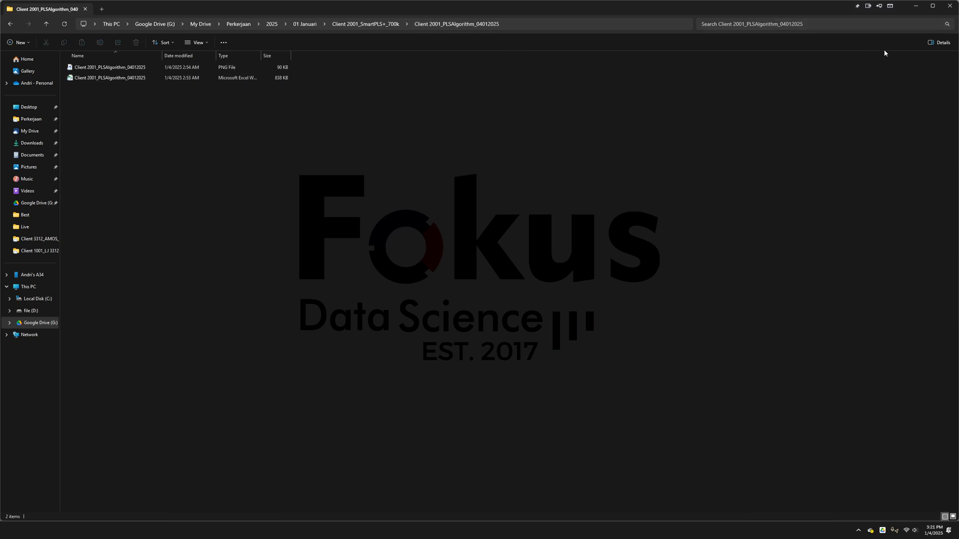
click(915, 6)
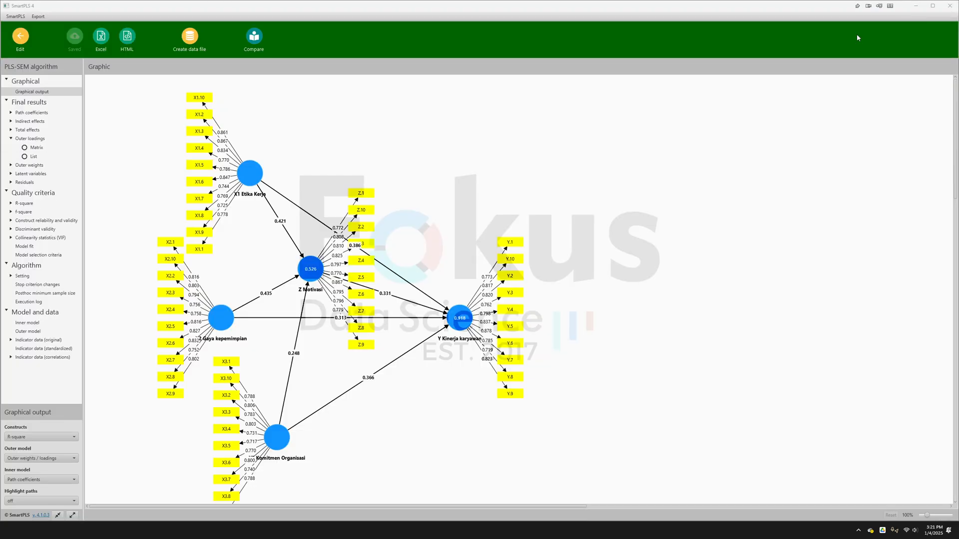
click(102, 38)
click(560, 319)
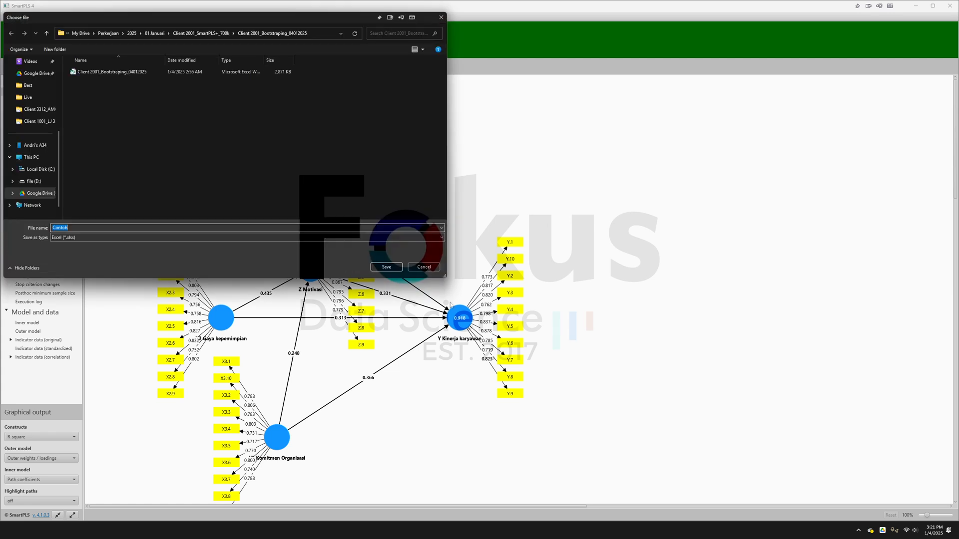
key(BackSpace)
click(417, 268)
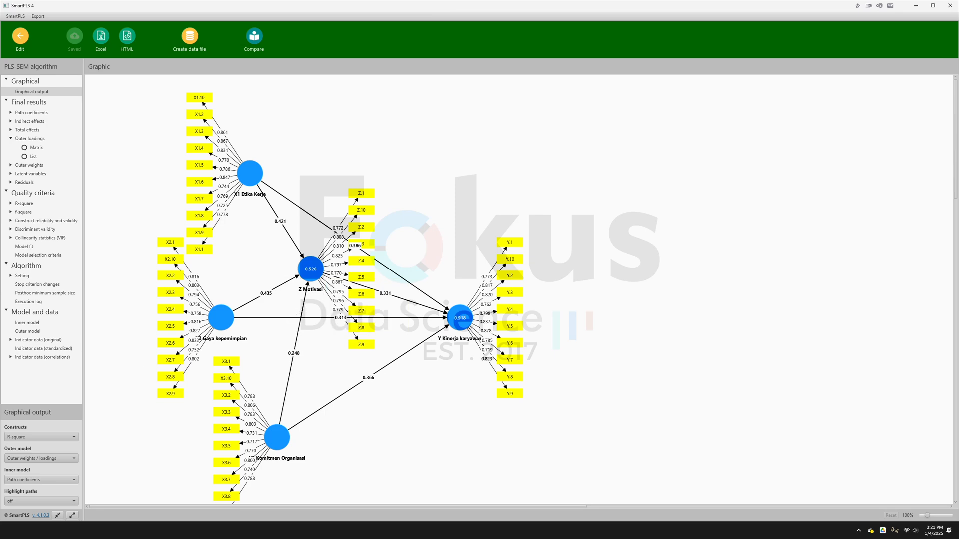
- Switch to the Word document and examine the Variabel Konstruk, Loading and AVE columns of the indicator validity table
key(alt+Tab)
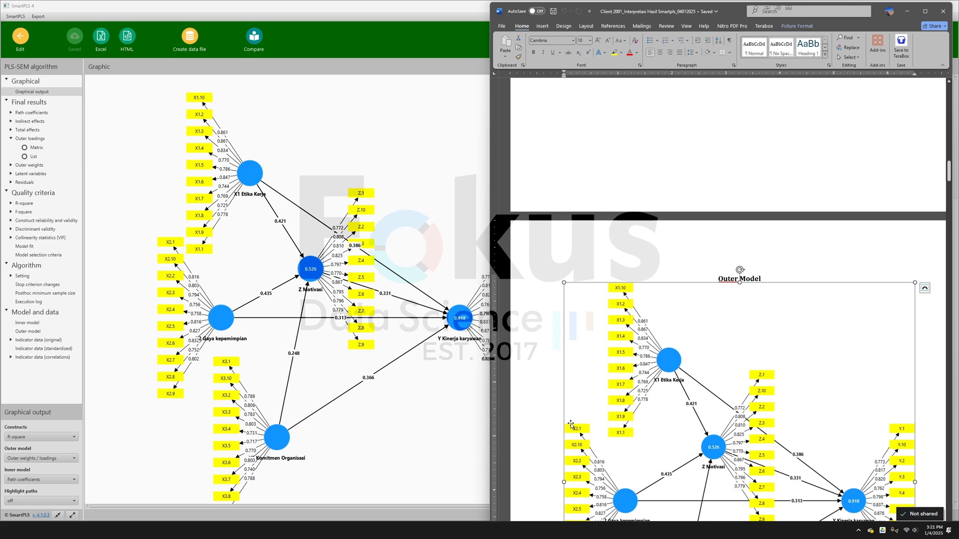
scroll(640, 409, down, 5)
scroll(642, 408, down, 8)
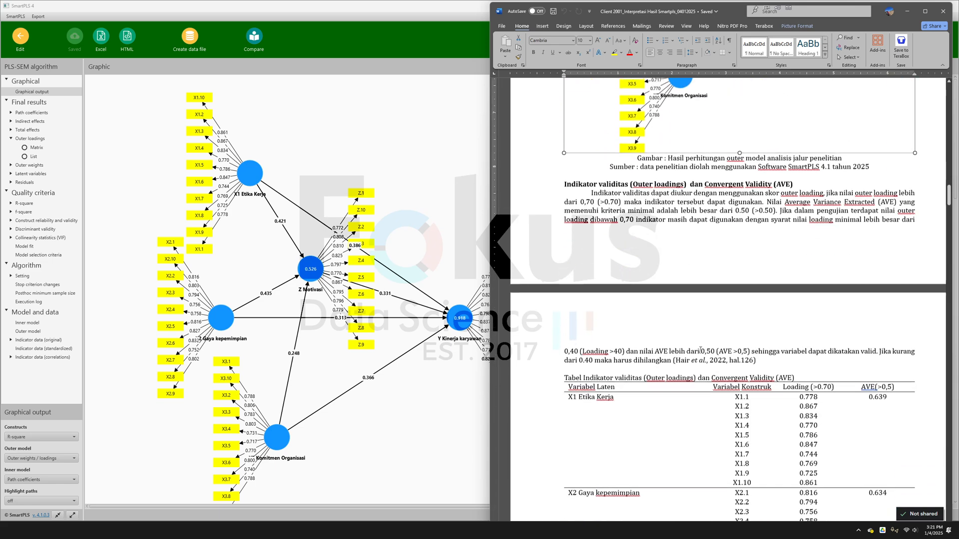
scroll(702, 293, down, 4)
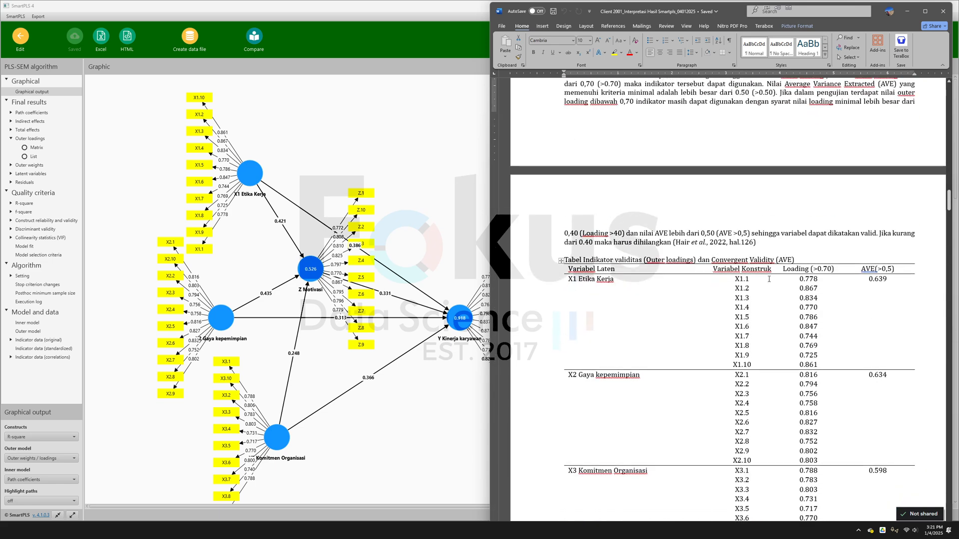
click(579, 281)
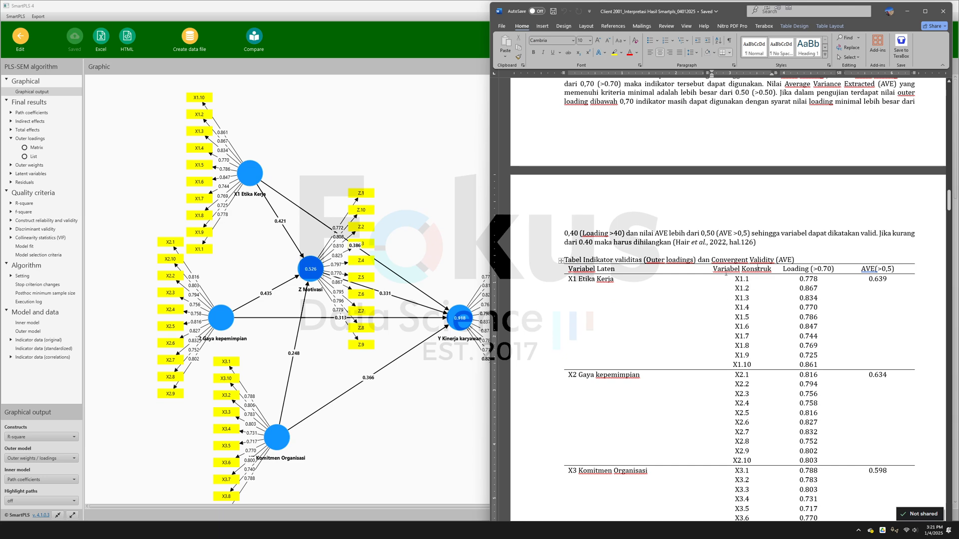
click(710, 270)
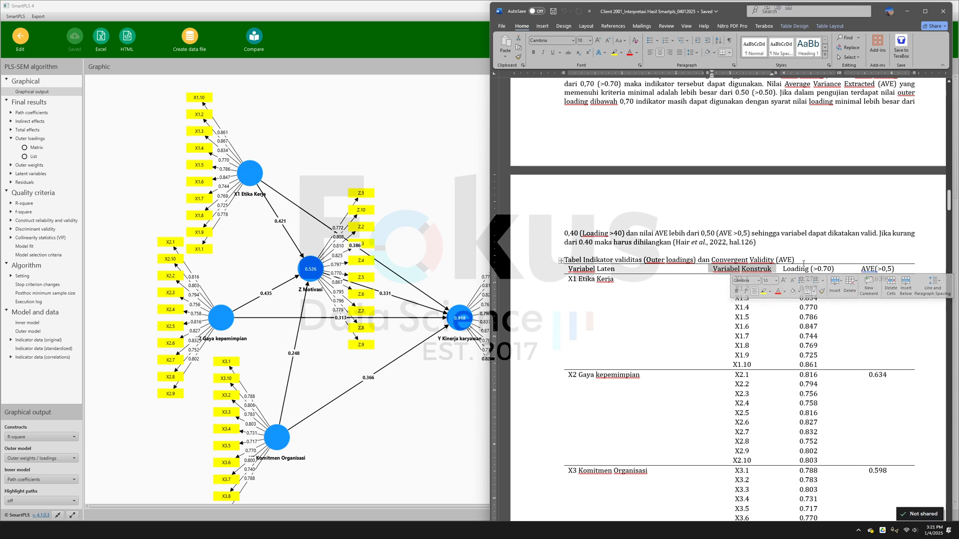
click(775, 263)
drag(782, 269, 812, 271)
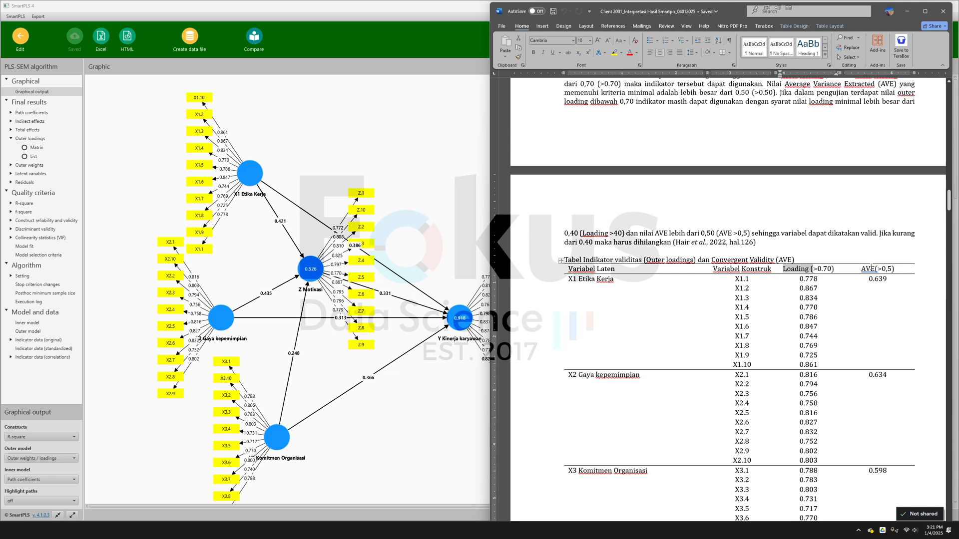
click(870, 268)
- Switch to SmartPLS and examine the outer loadings matrix and the construct reliability and validity overview
click(100, 165)
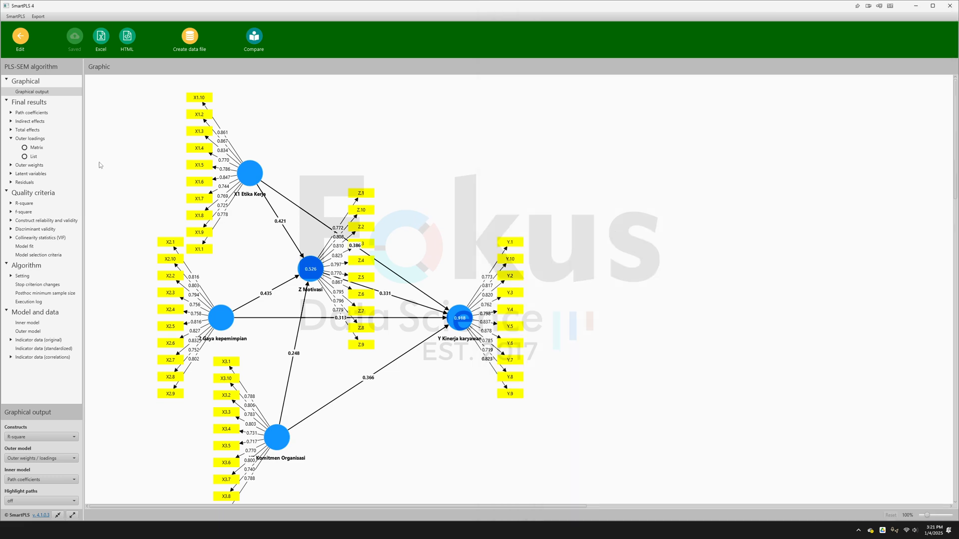
click(30, 221)
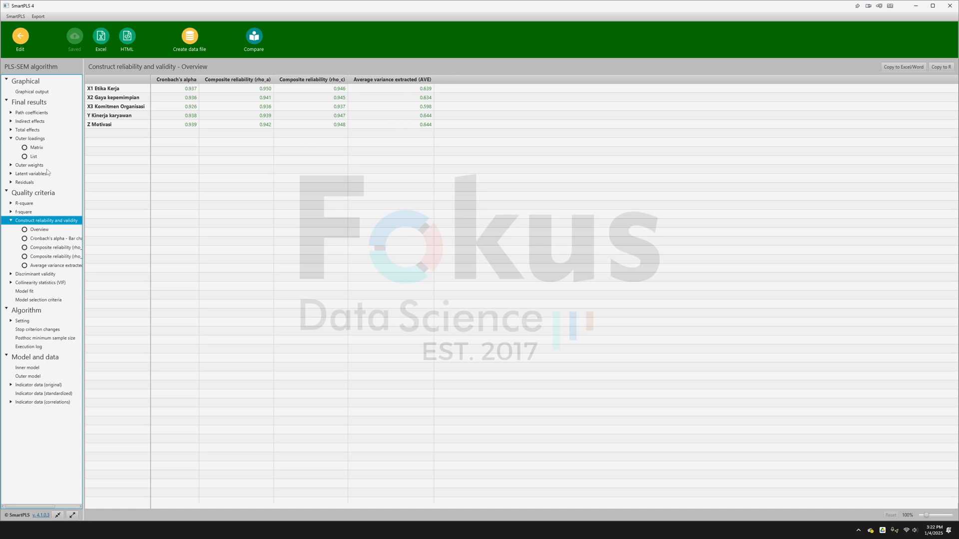
click(37, 139)
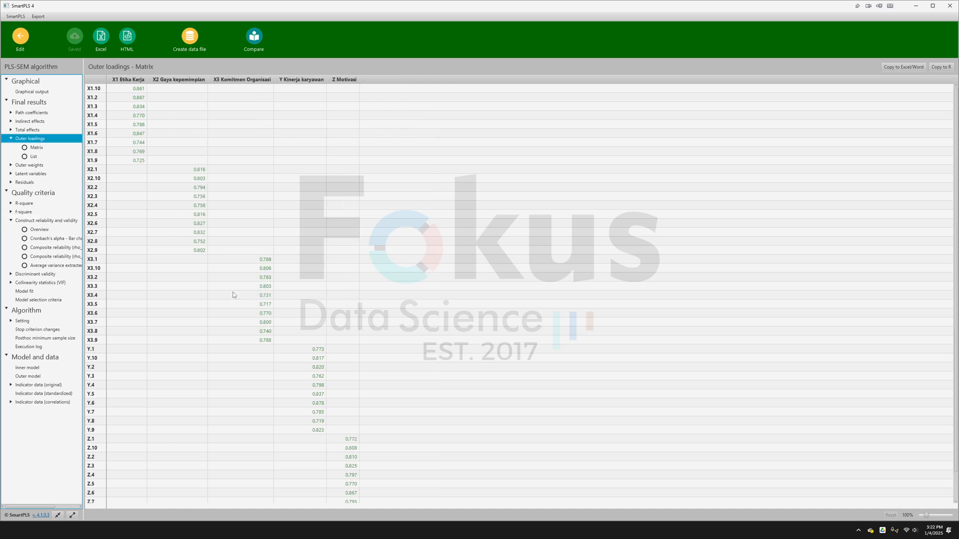
scroll(225, 303, down, 1)
scroll(227, 295, up, 1)
click(928, 517)
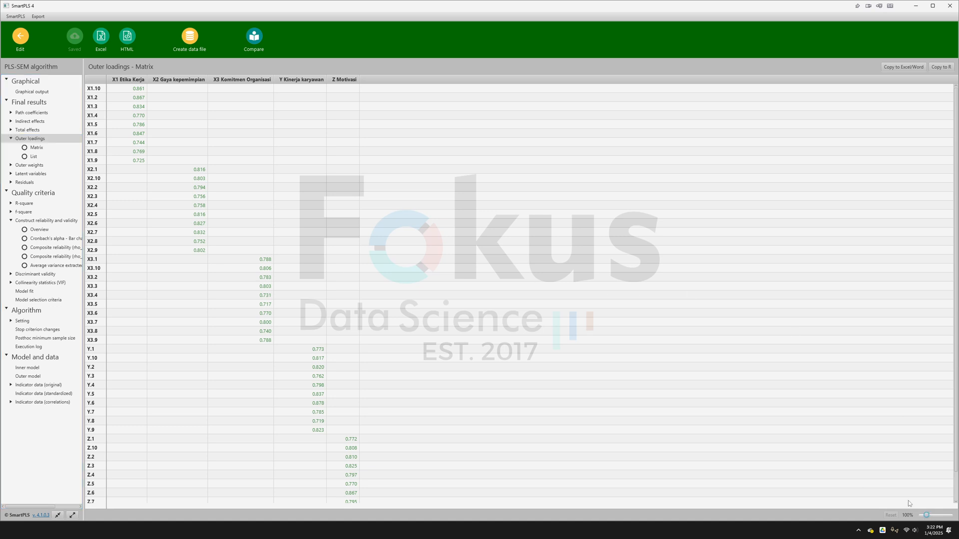
drag(926, 516, 929, 515)
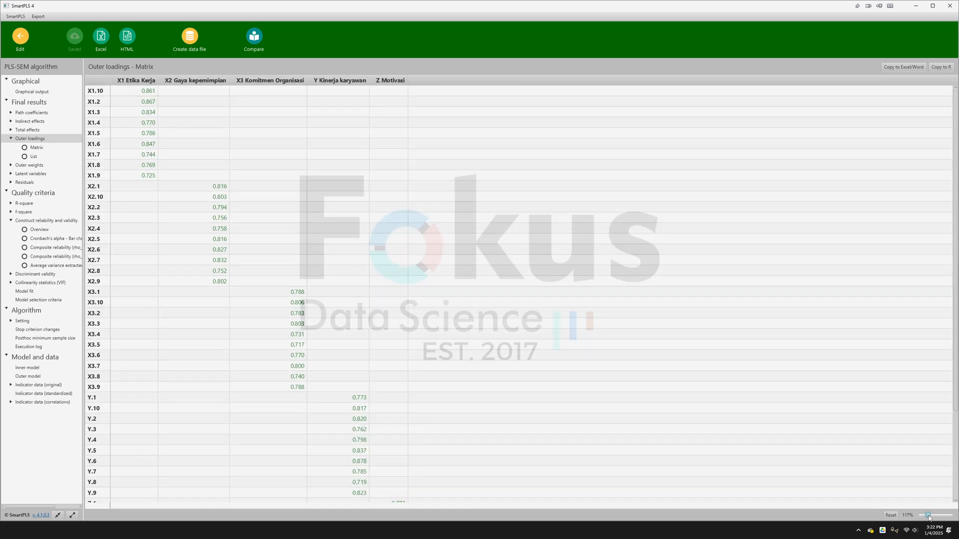
scroll(479, 340, down, 5)
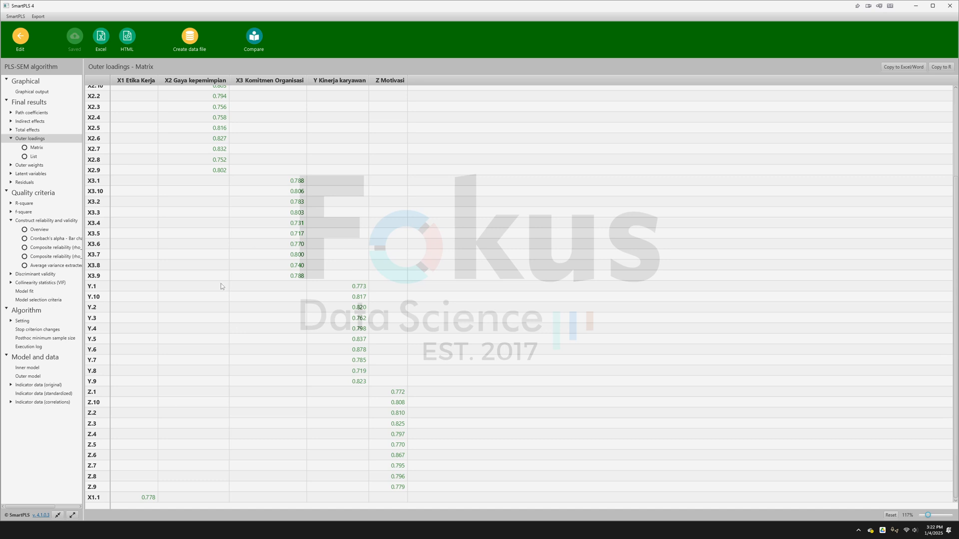
scroll(221, 284, up, 5)
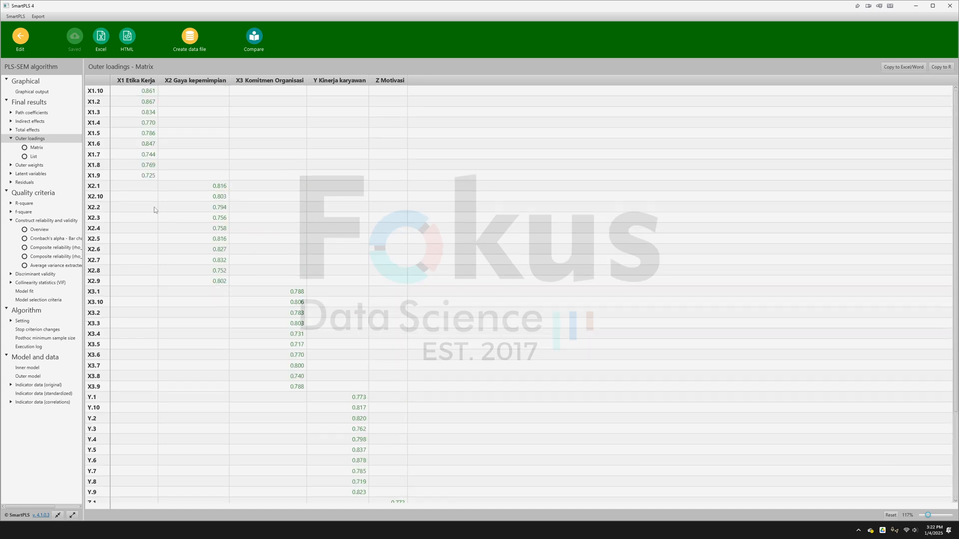
click(48, 223)
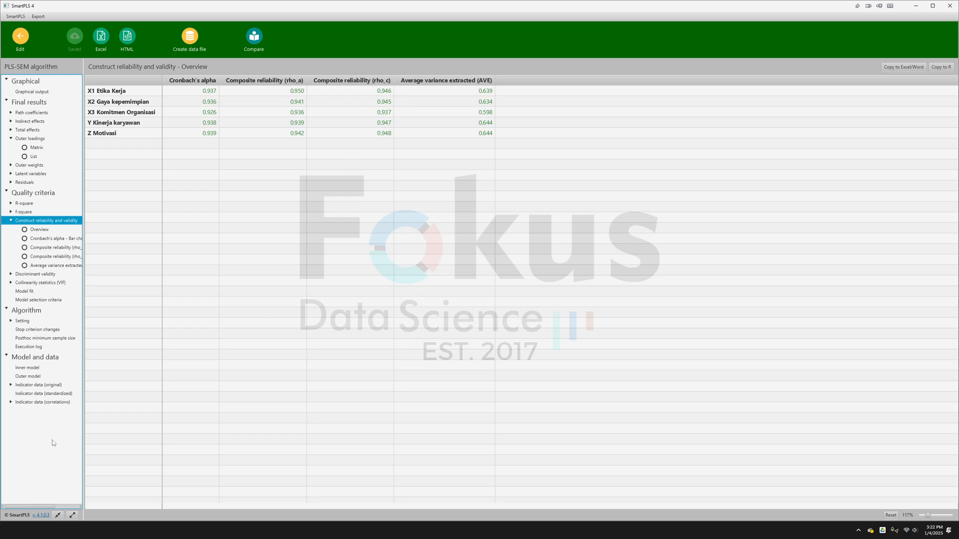
- Switch to the Word document and review its AVE, construct reliability and discriminant validity (HTMT) sections
click(75, 530)
scroll(671, 364, up, 10)
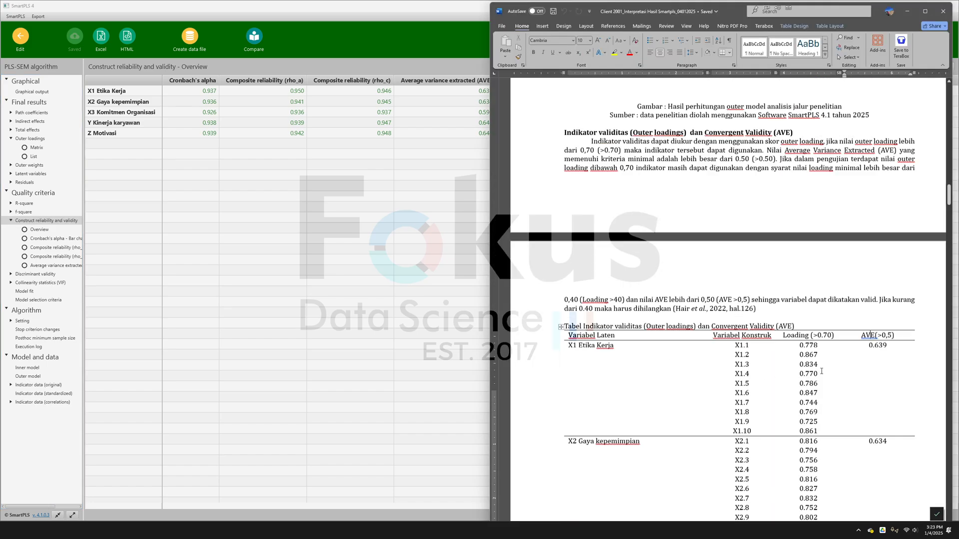
scroll(777, 310, down, 10)
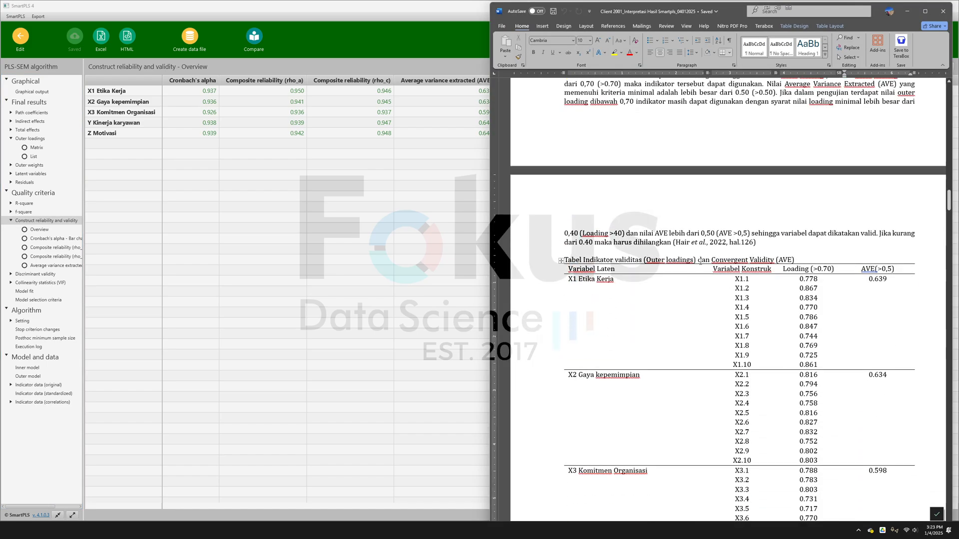
scroll(776, 310, down, 12)
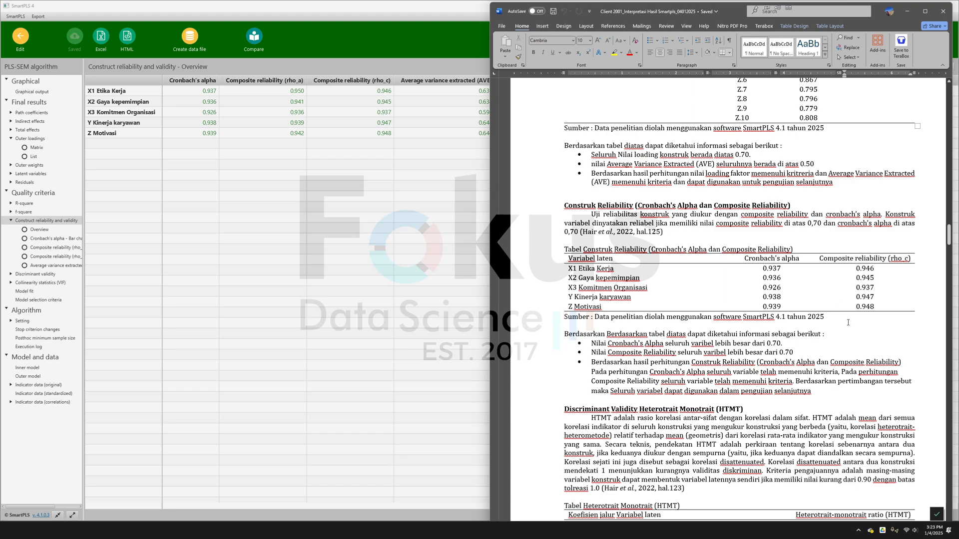
scroll(848, 337, down, 6)
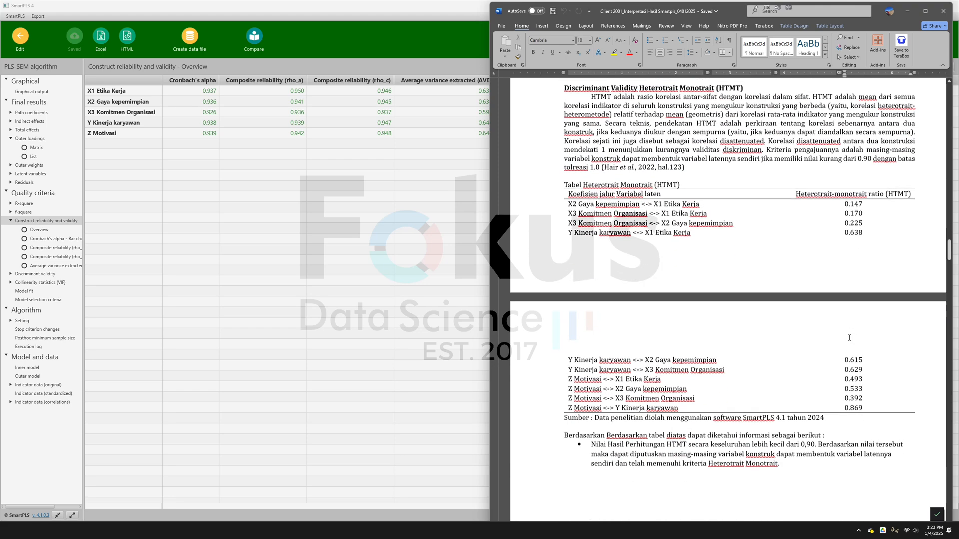
scroll(848, 338, up, 2)
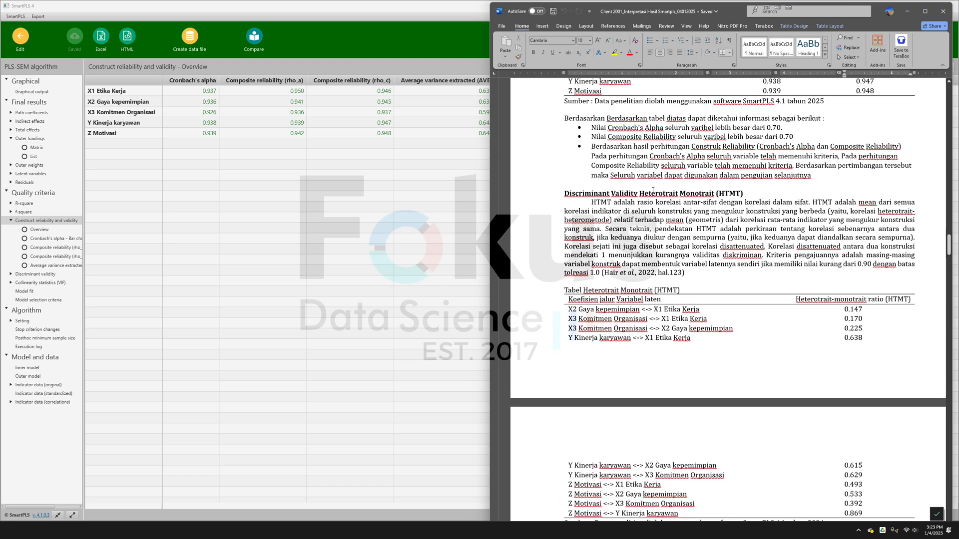
drag(640, 193, 718, 202)
click(709, 220)
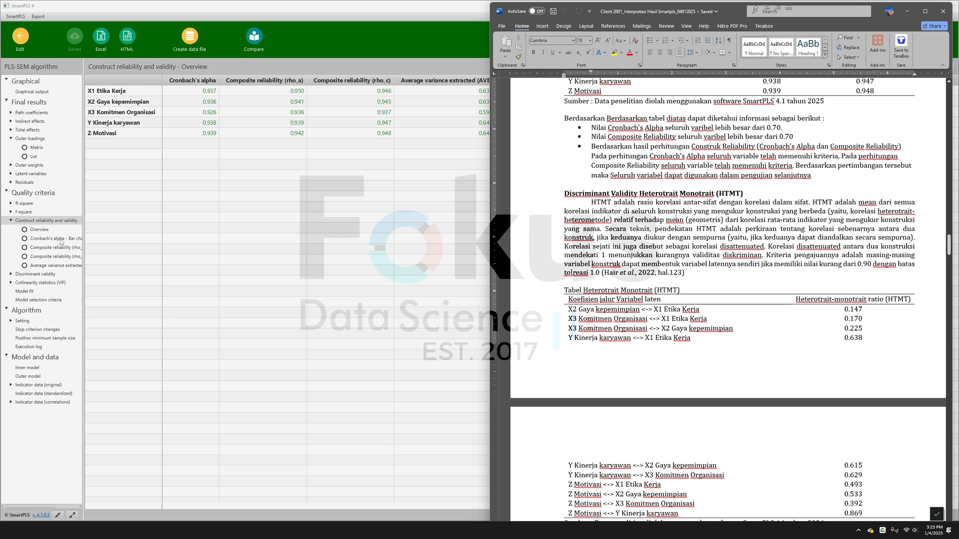
- Switch to SmartPLS and examine the discriminant validity HTMT results in both matrix and list form
click(52, 277)
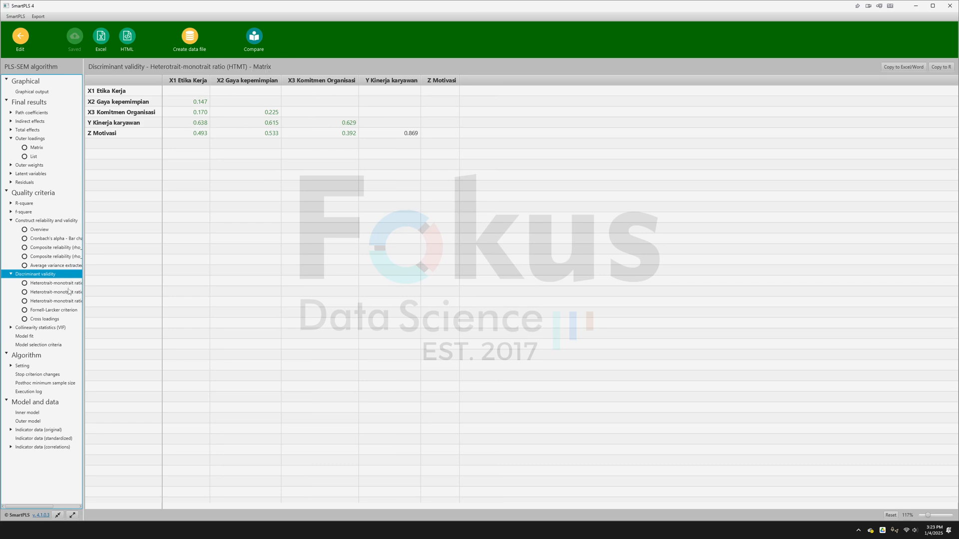
click(64, 292)
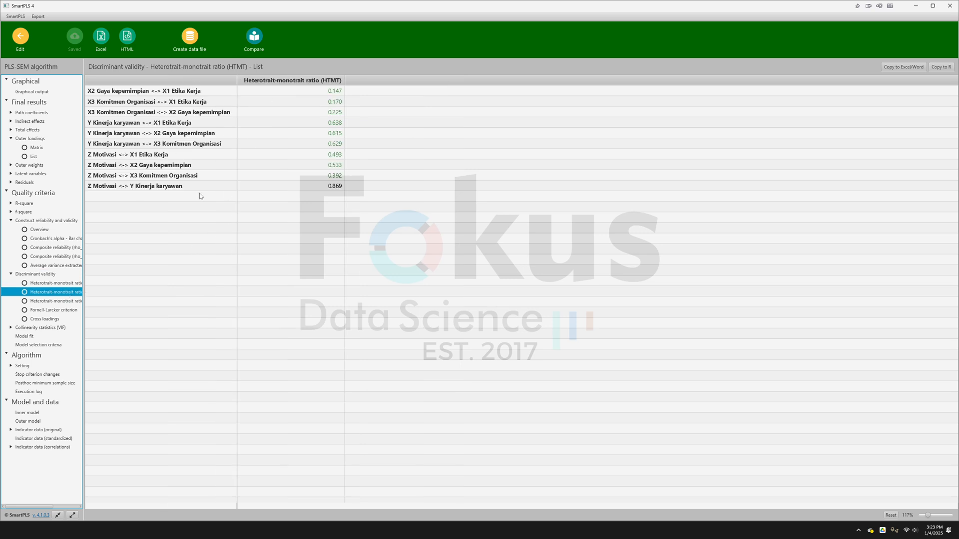
click(41, 283)
click(42, 293)
- Switch to the Word document and review the Goodness of Fit Index section, including its rating categories and GoF formula
key(alt+Tab)
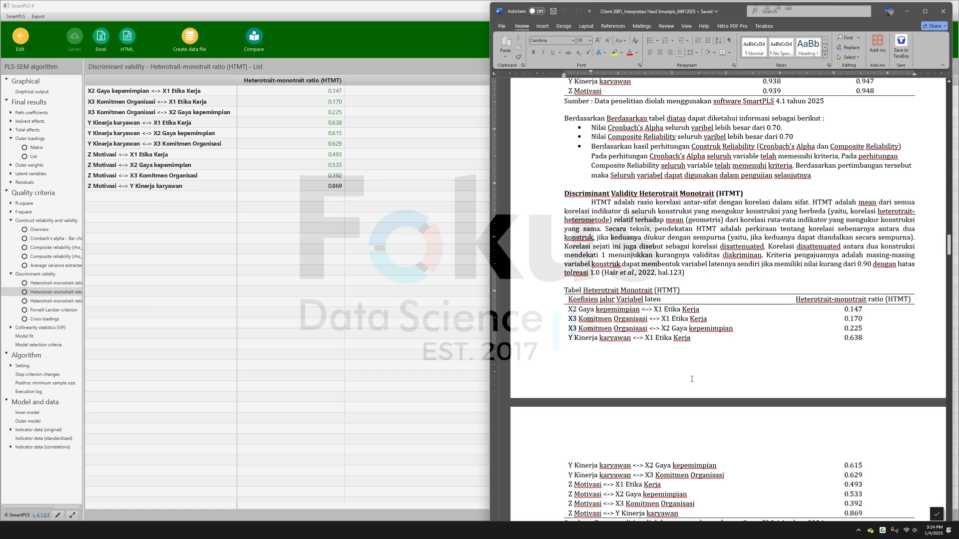
scroll(693, 380, down, 10)
scroll(693, 380, down, 5)
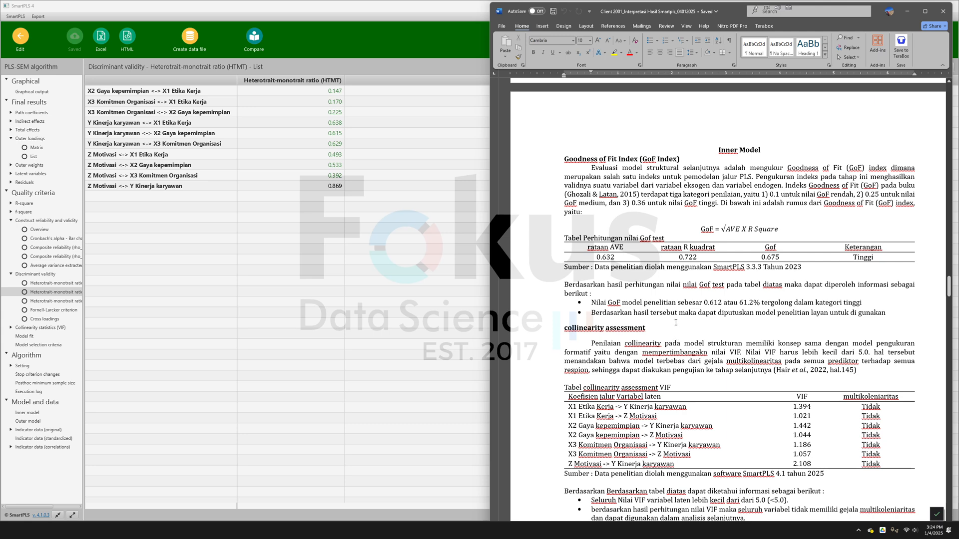
click(742, 157)
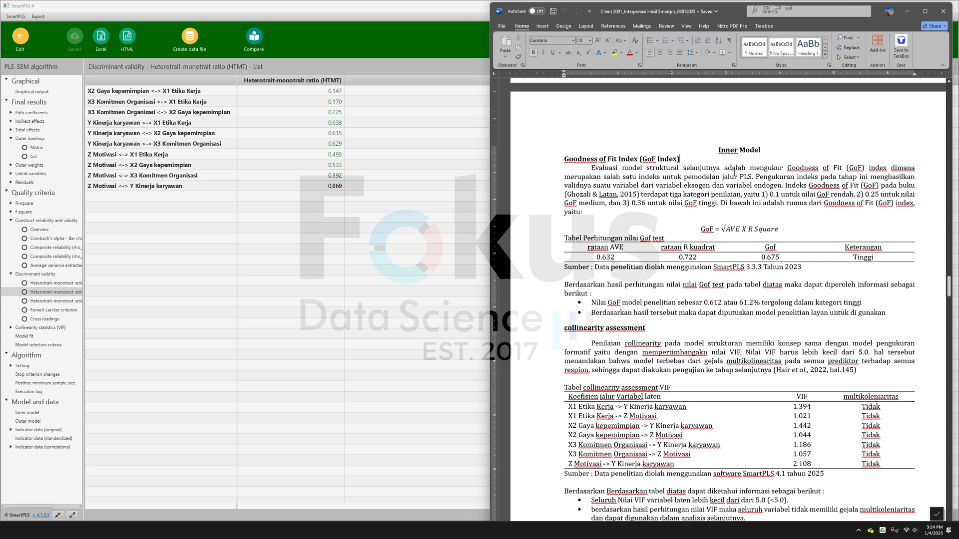
click(689, 195)
drag(564, 157, 656, 158)
click(688, 211)
click(703, 229)
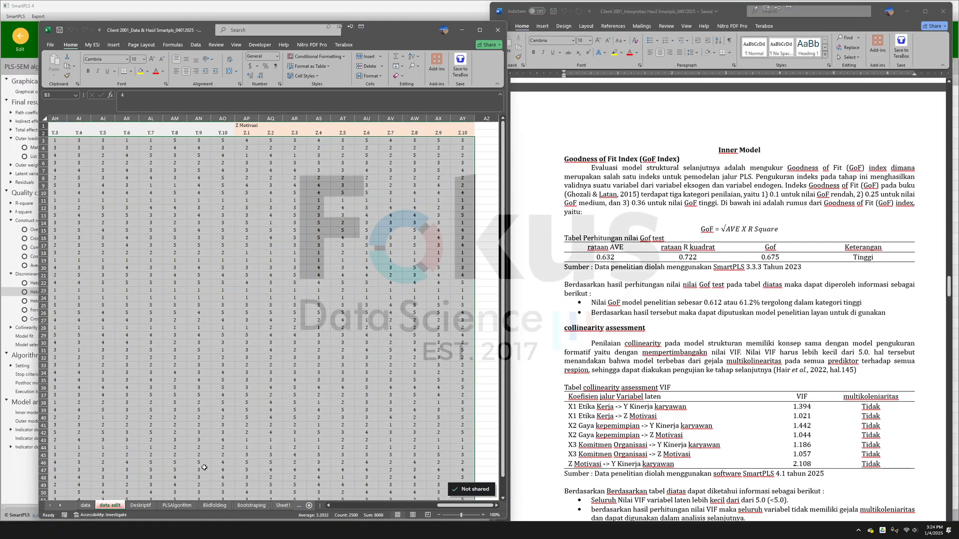
- Switch to the Excel workbook's PLSAlgorithm sheet and inspect the average AVE and average R-square formulas in the GoF Test table
click(177, 506)
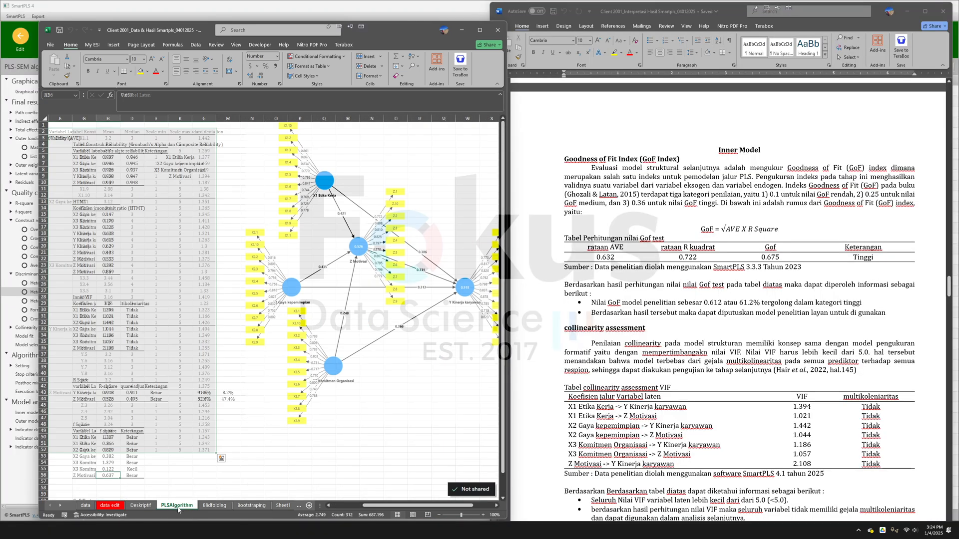
click(483, 515)
click(483, 515)
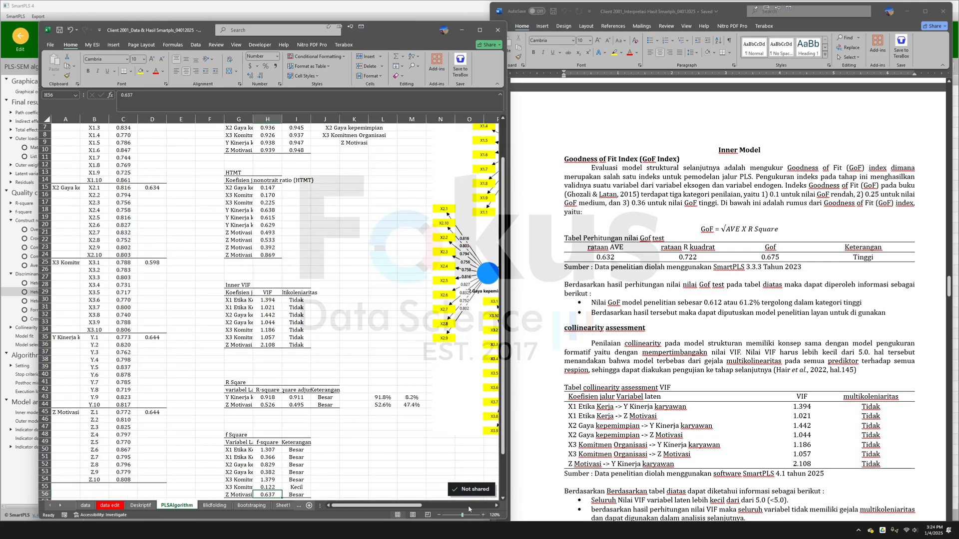
click(321, 381)
click(238, 359)
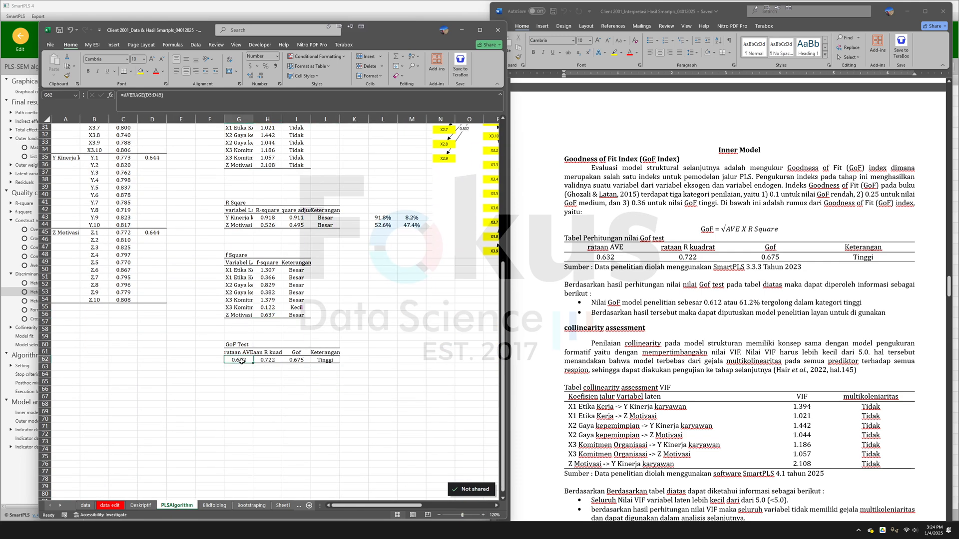
double_click(239, 360)
scroll(280, 310, up, 10)
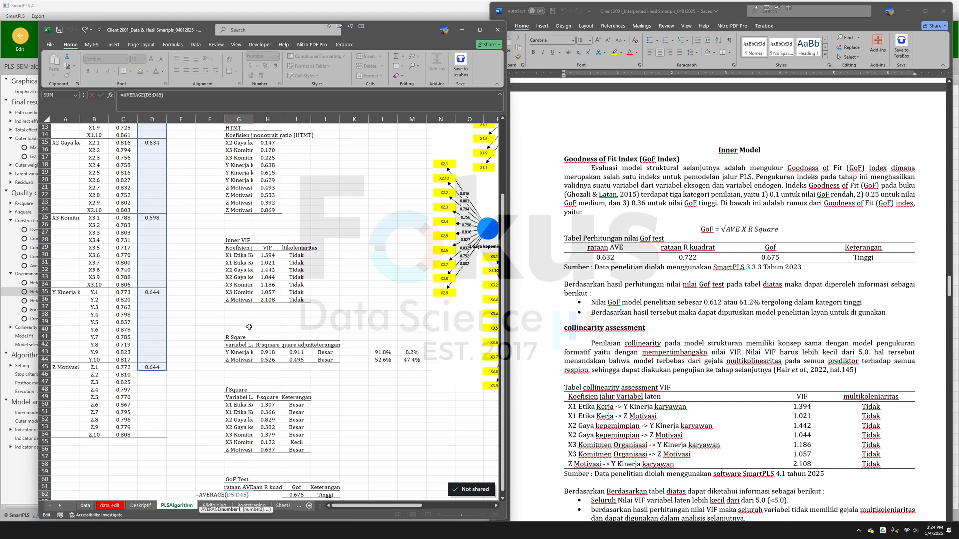
scroll(281, 310, down, 6)
key(Escape)
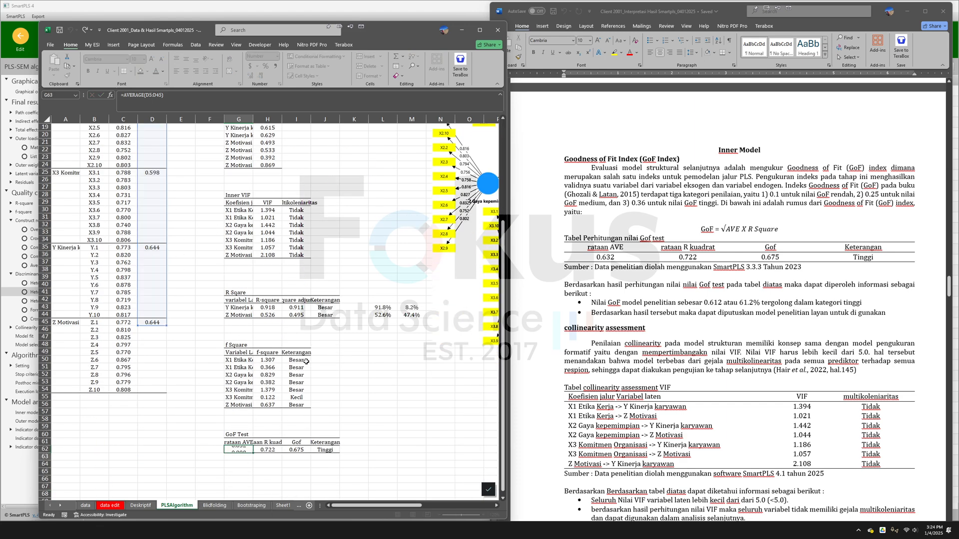
click(271, 448)
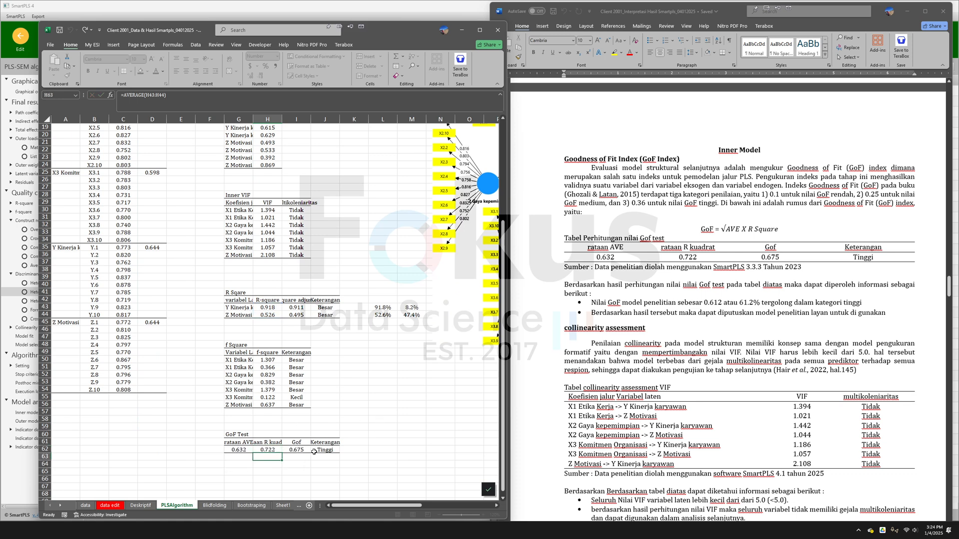
click(271, 442)
click(392, 380)
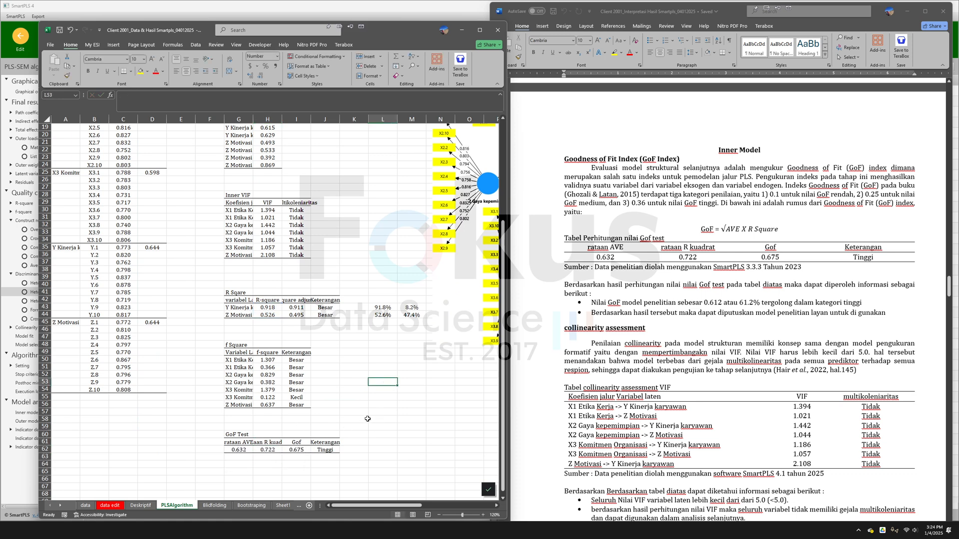
- In the Word document, replace the GoF value in the first bullet with 0.675 copied from the GoF table, pasting text only
click(807, 273)
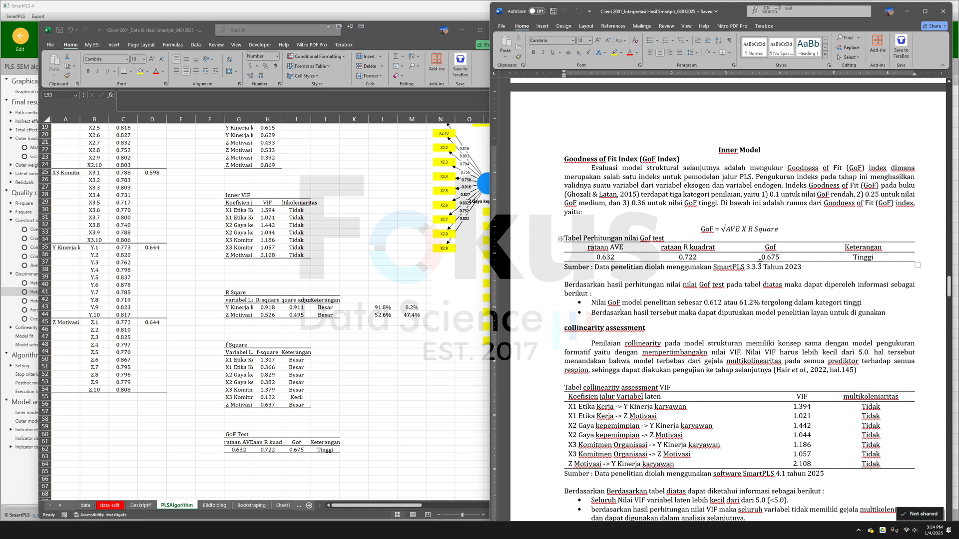
click(756, 258)
drag(761, 257, 779, 257)
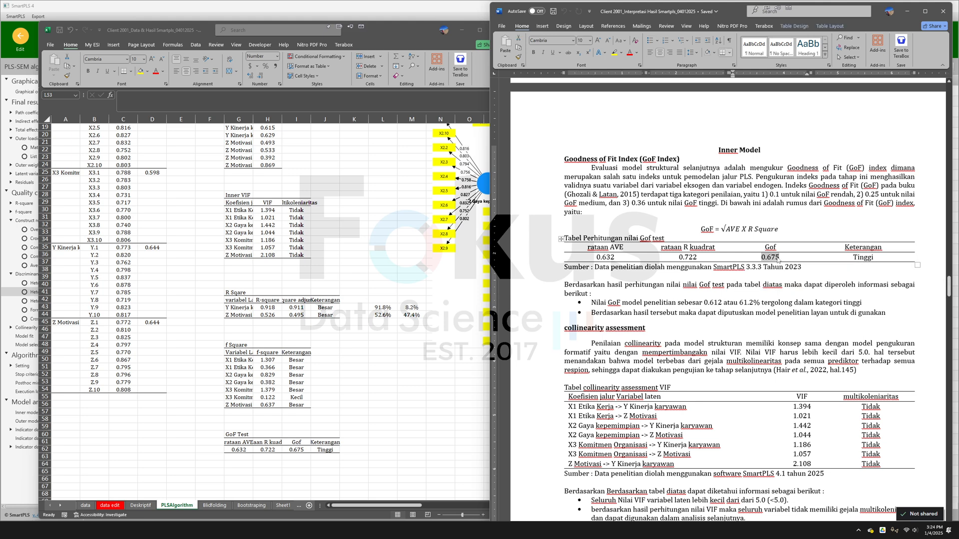
right_click(778, 258)
click(796, 286)
click(704, 302)
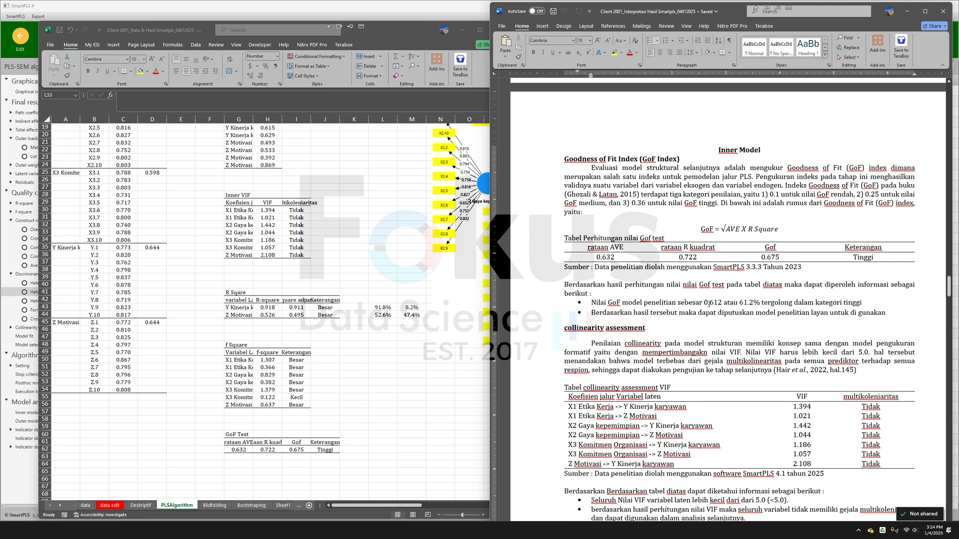
drag(704, 302, 721, 303)
right_click(720, 304)
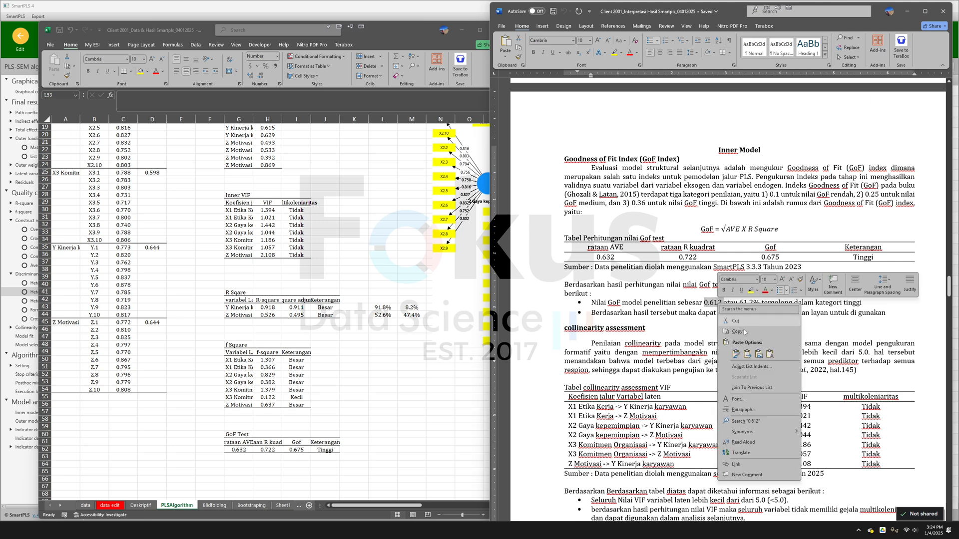
click(770, 354)
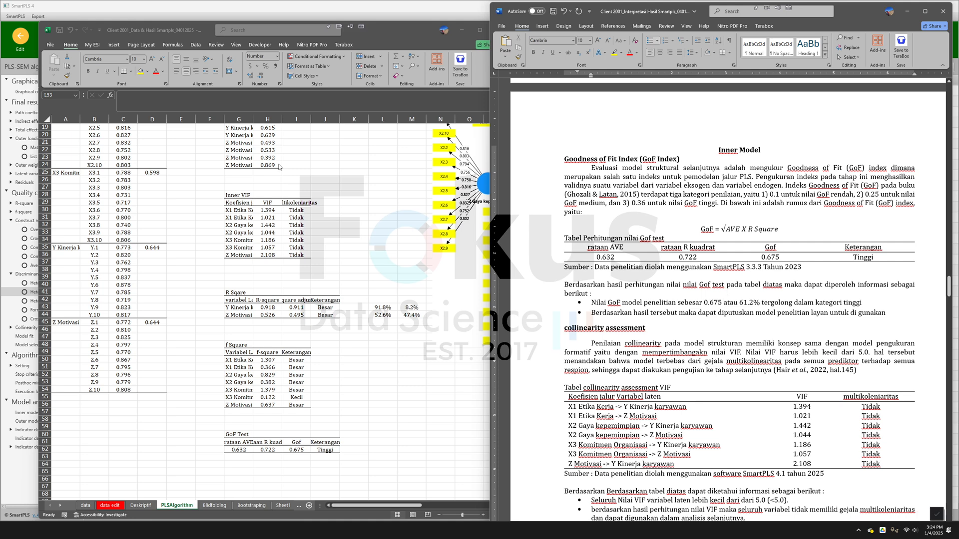
- Set the percentage in the GoF bullet to 67.5%, check it against the 0.36 high-GoF criterion, and save the document
click(745, 301)
key(BackSpace)
text(7)
key(BackSpace)
text(5)
drag(631, 203, 717, 202)
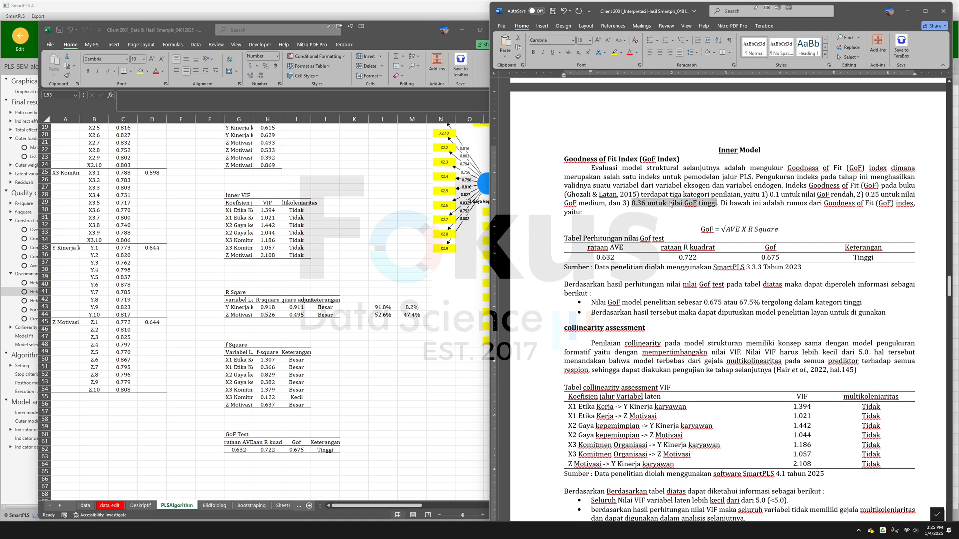
click(779, 320)
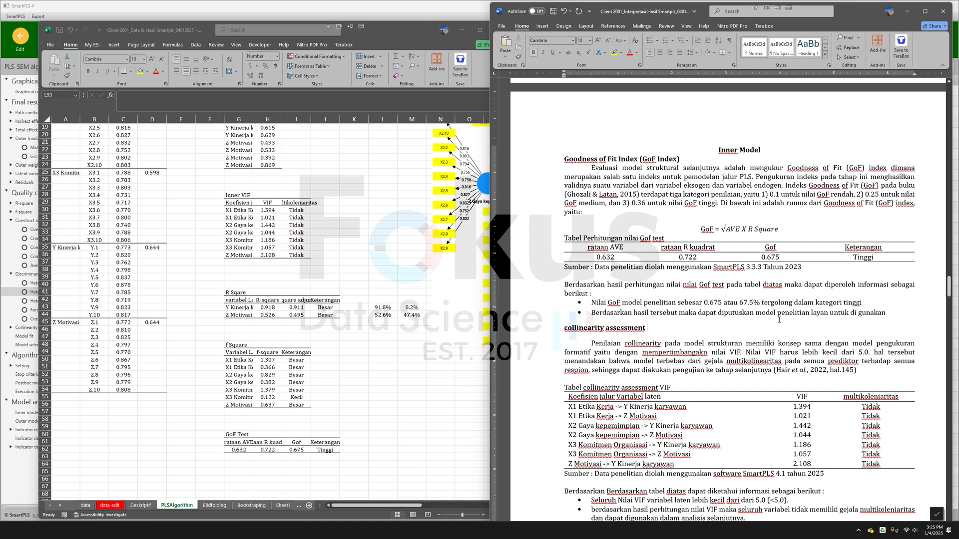
click(553, 11)
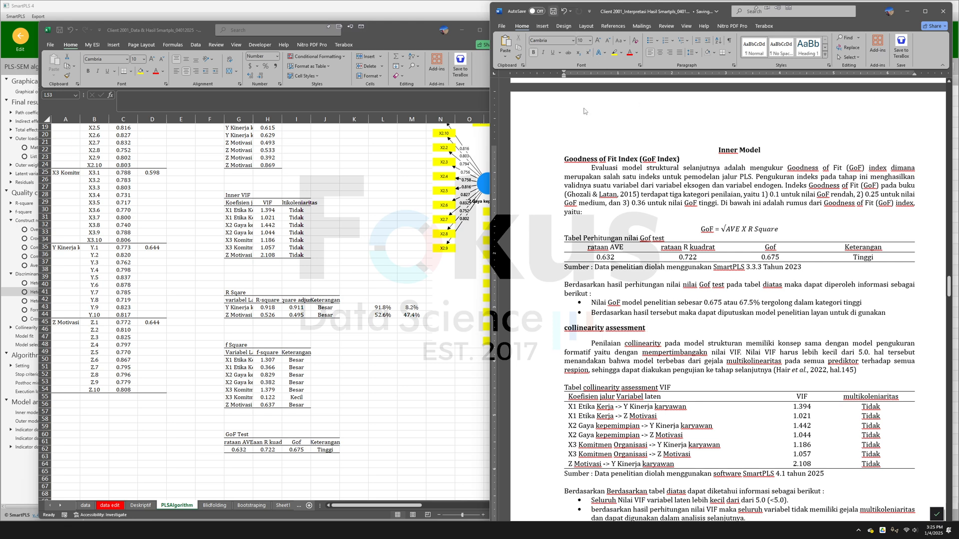
- Review the collinearity assessment section of the Word document, including its VIF criterion
click(730, 302)
scroll(731, 302, down, 3)
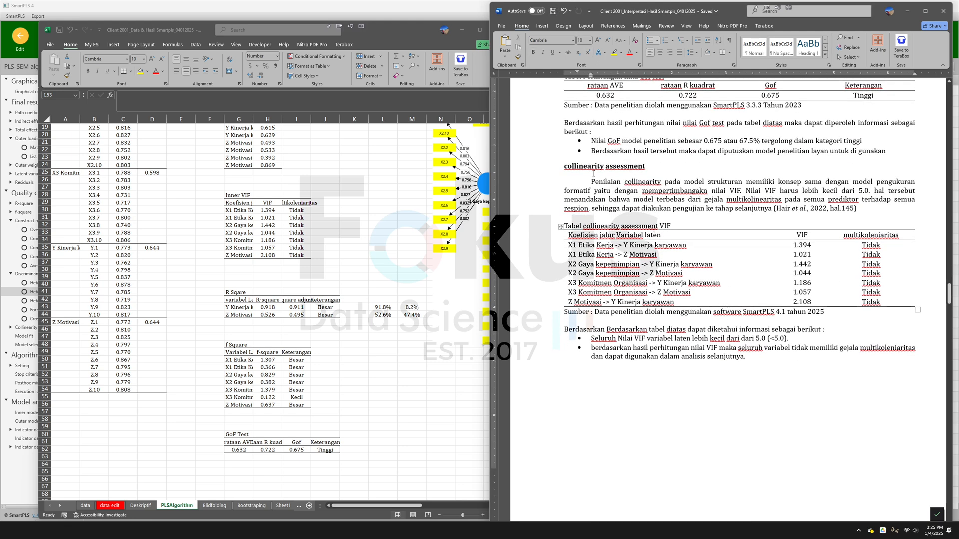
drag(571, 166, 650, 167)
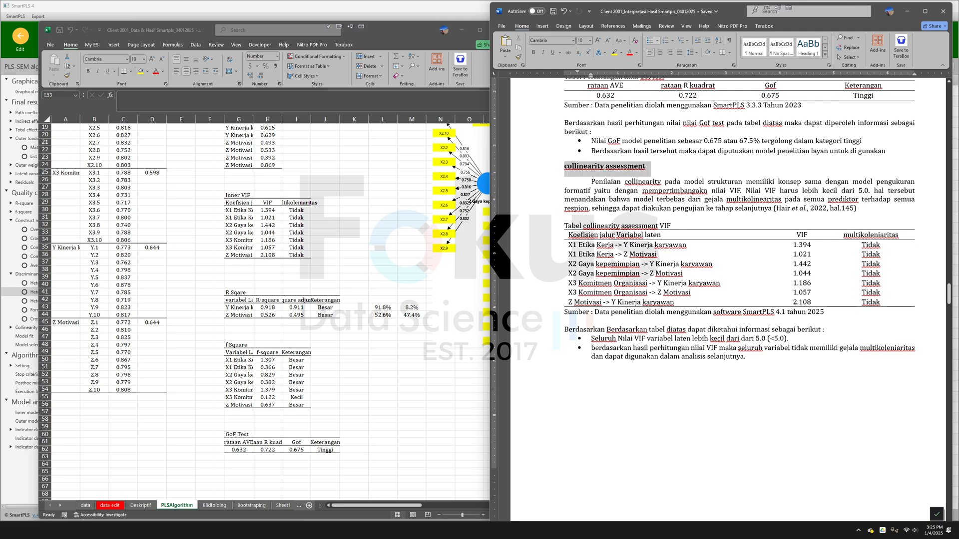
drag(711, 190, 765, 191)
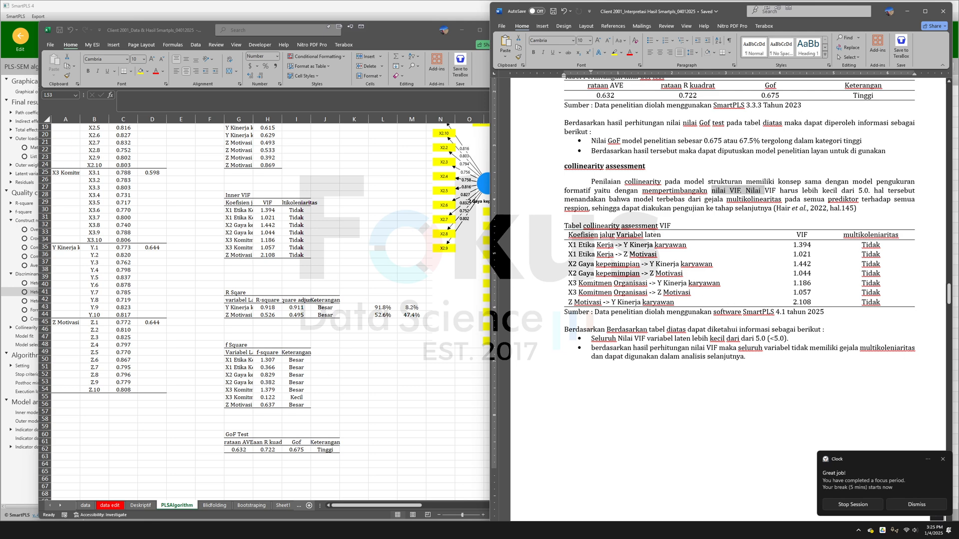
- Switch to SmartPLS and examine the collinearity statistics (VIF) for the outer model list, inner model matrix and inner model list
key(alt+Tab)
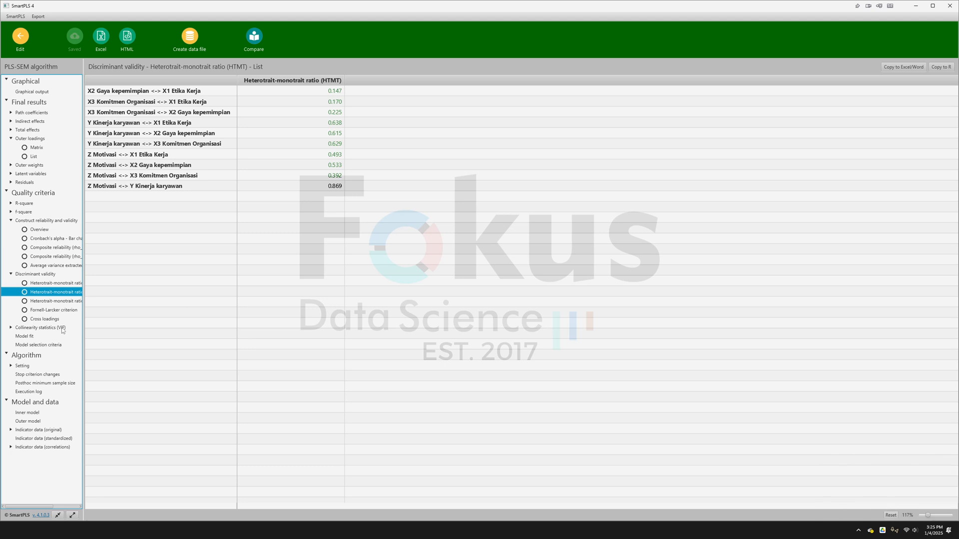
click(62, 328)
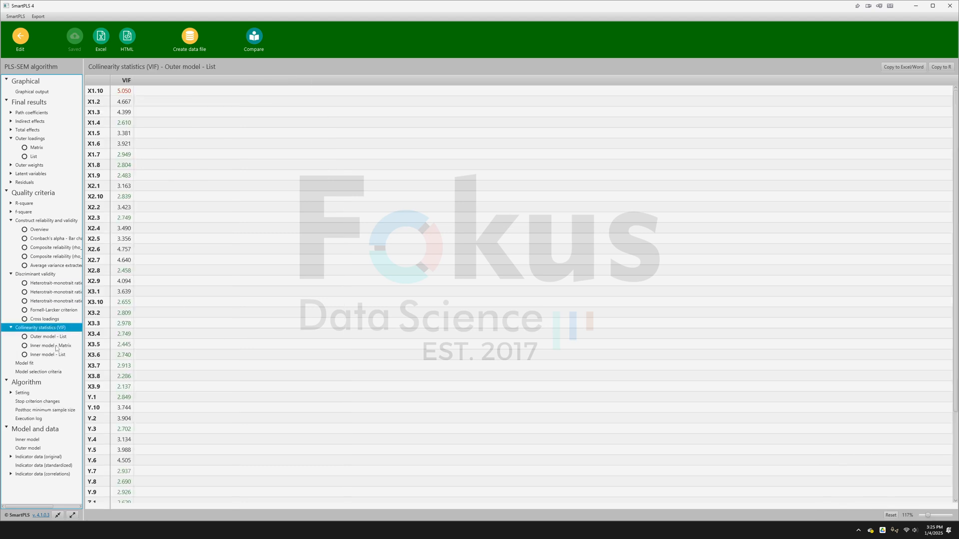
click(56, 347)
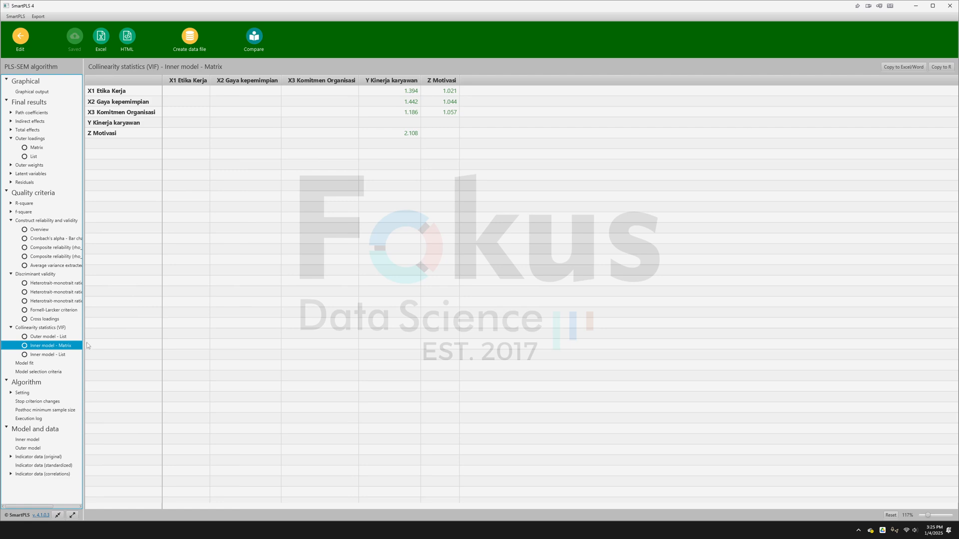
click(73, 355)
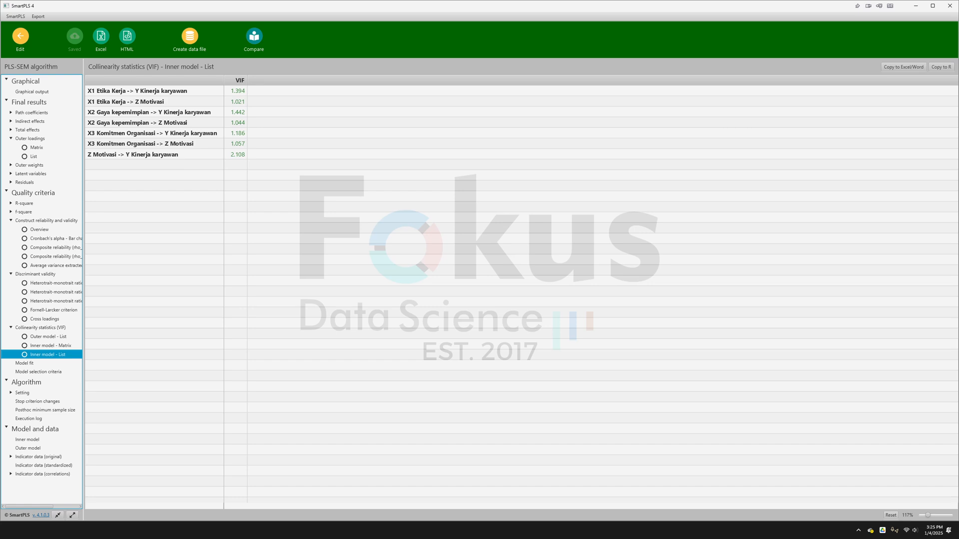
- Switch to the Word document and review the VIF conclusions and the coefficient of determination (R²) section
key(alt+Tab)
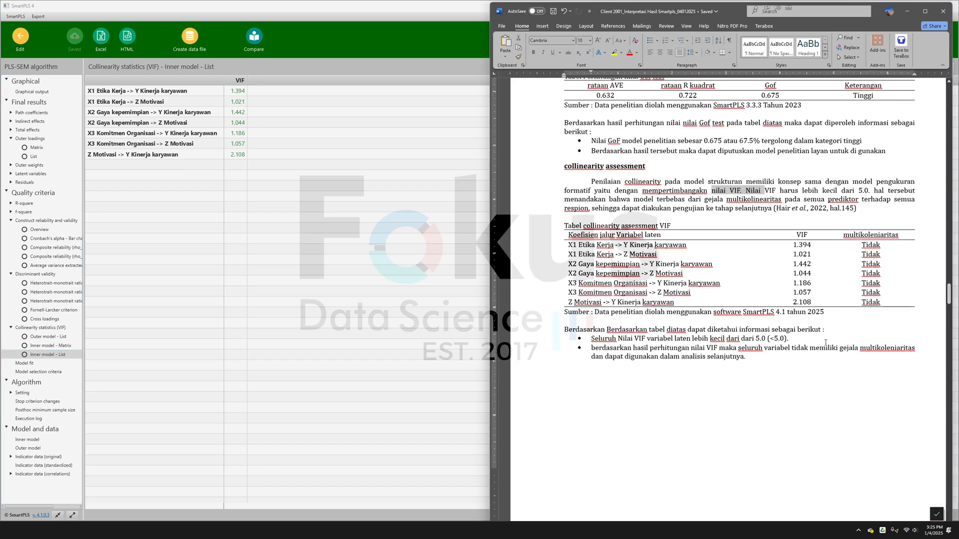
scroll(761, 253, down, 10)
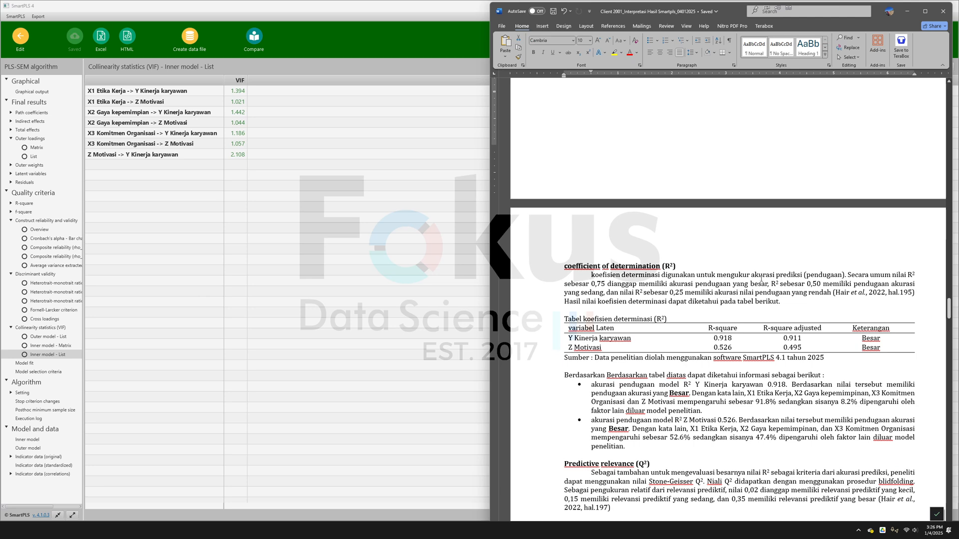
scroll(659, 252, down, 2)
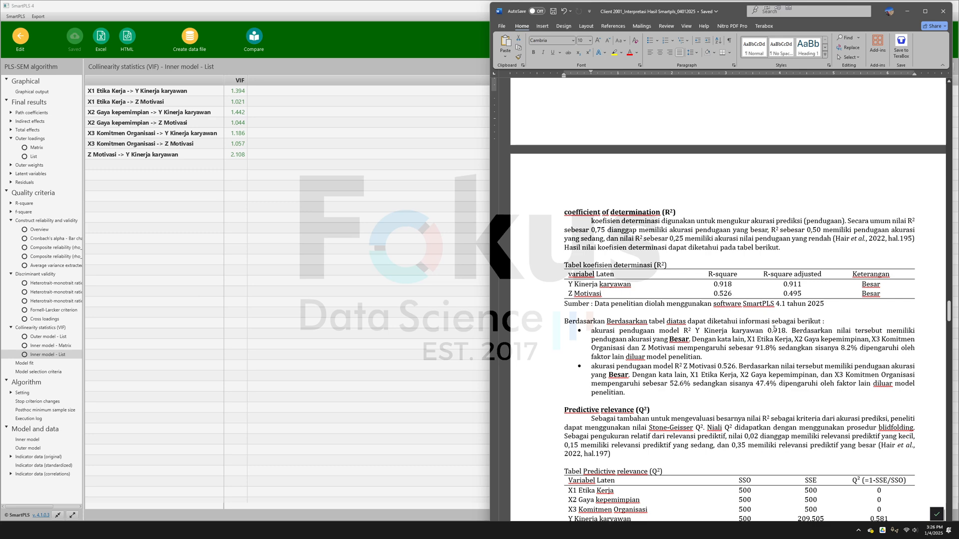
- Switch to SmartPLS and examine the R-square results of the Z Motivasi construct in the graphical output
click(36, 91)
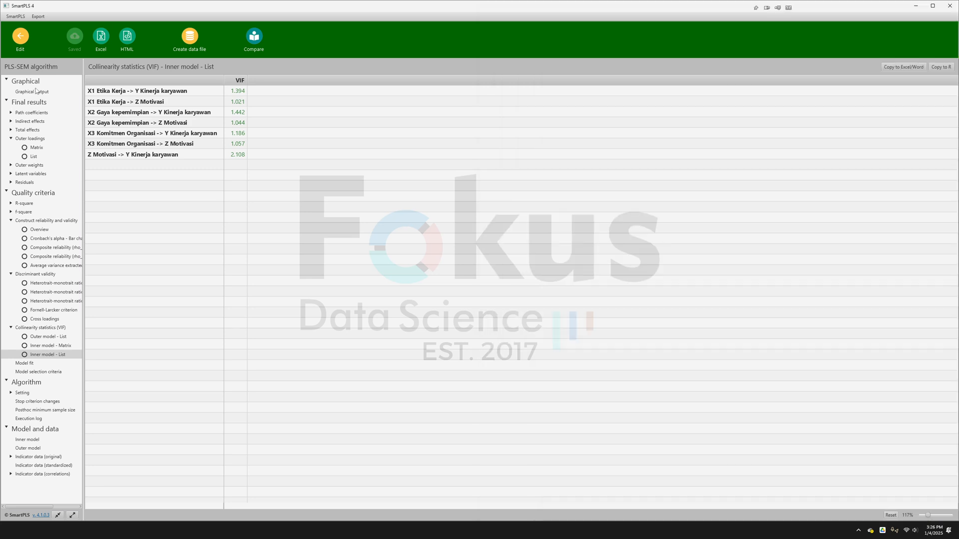
click(36, 92)
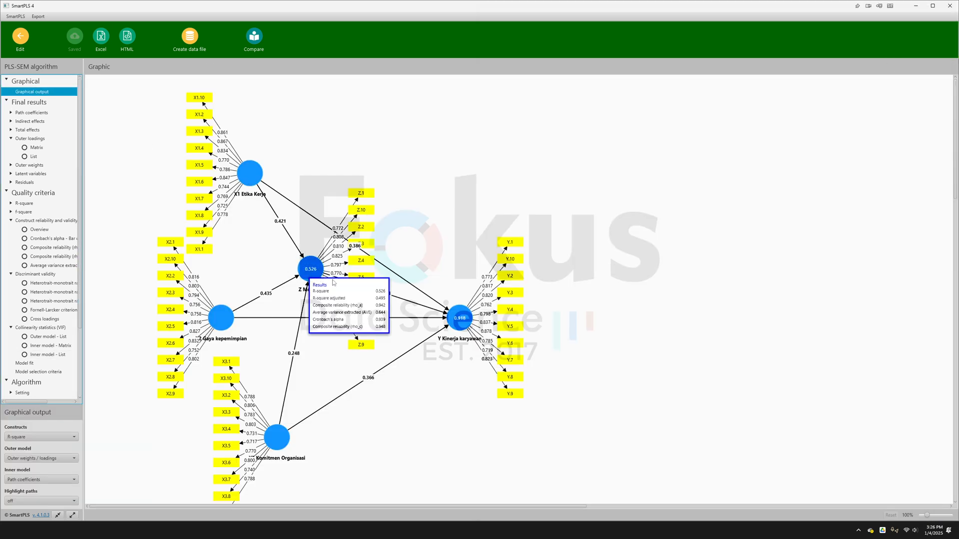
mouse_move(313, 280)
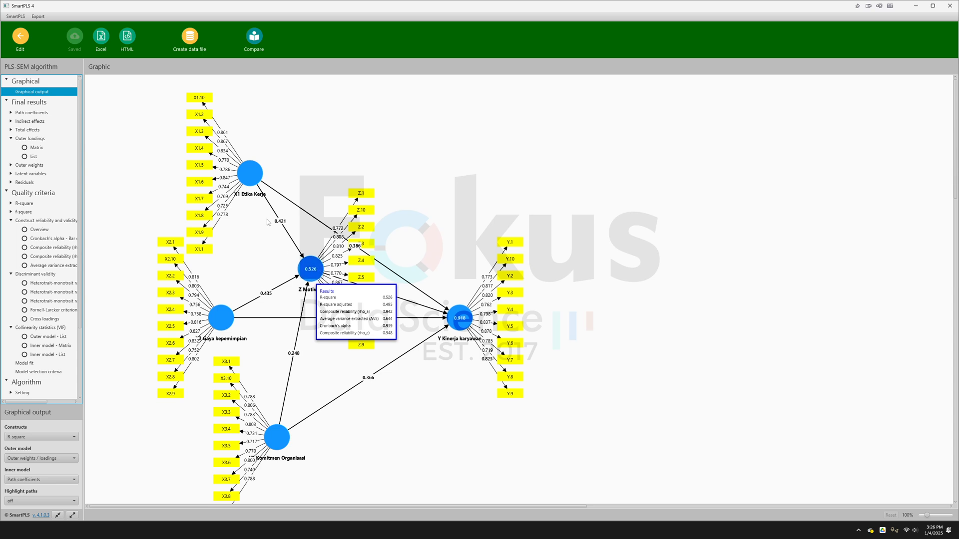
mouse_move(224, 313)
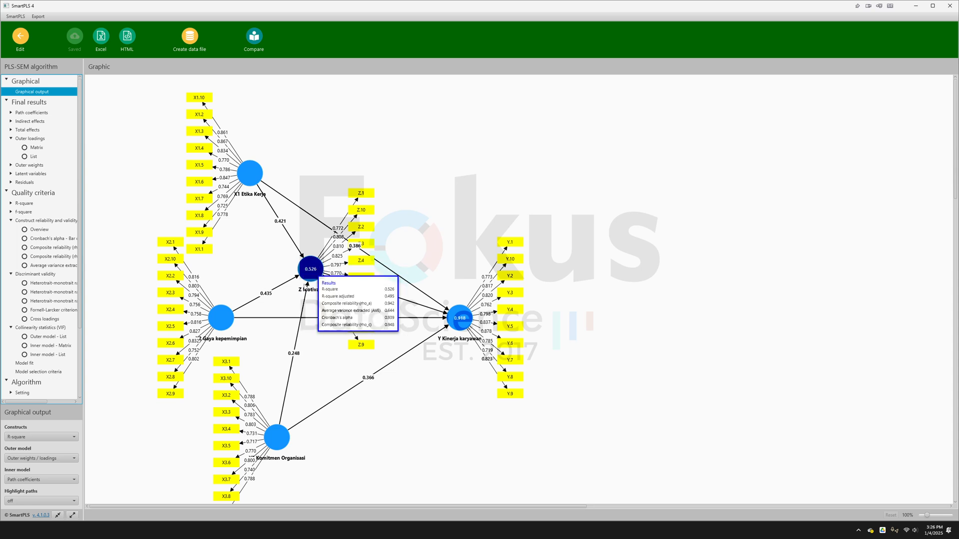
- Examine the R-square results of the Y Kinerja karyawan construct in the graphical output
click(929, 515)
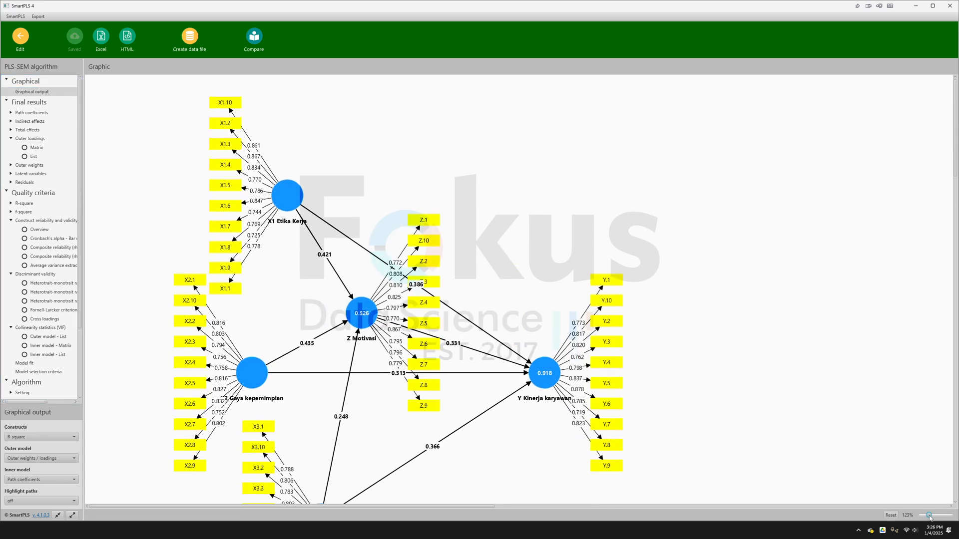
mouse_move(387, 314)
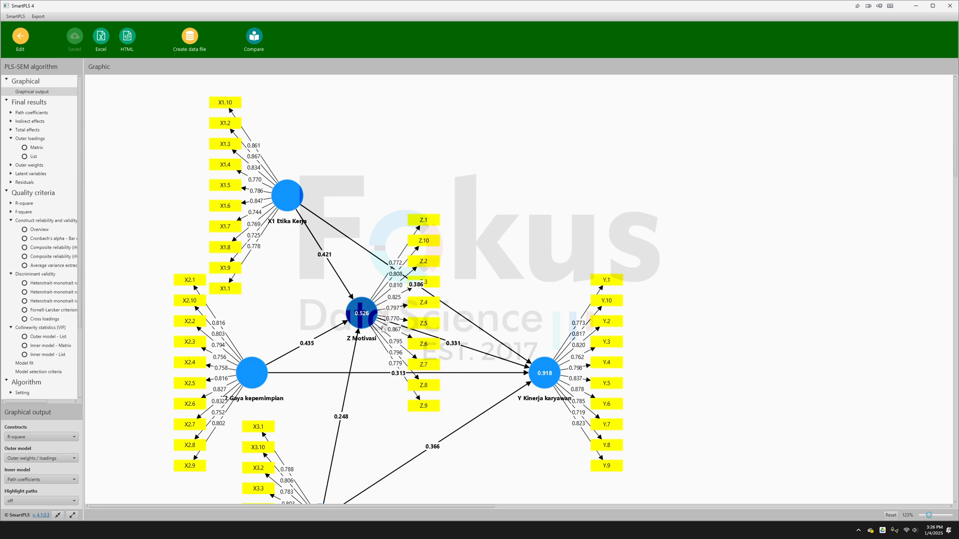
mouse_move(556, 383)
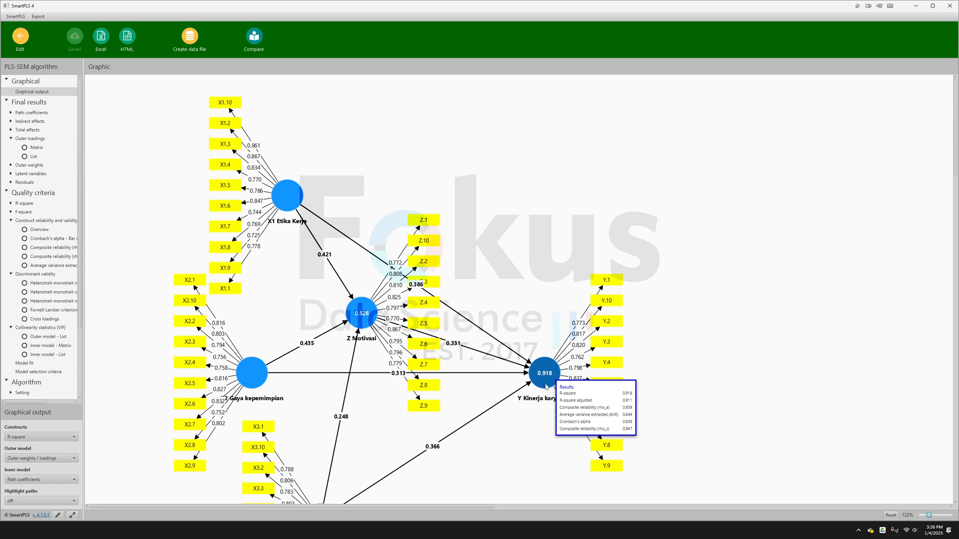
scroll(551, 378, down, 1)
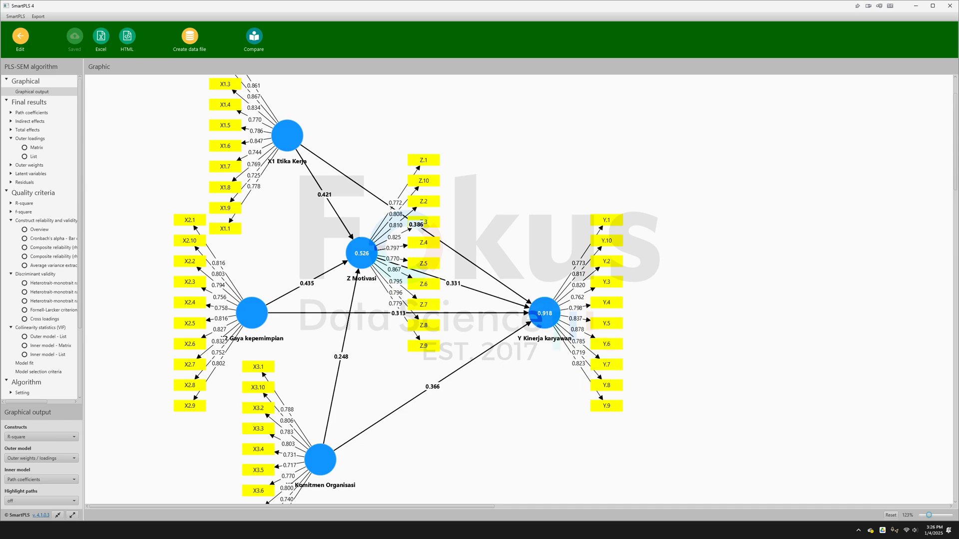
- Switch to the Word document and review the R² conclusions and the start of the predictive relevance (Q²) section
key(alt+Tab)
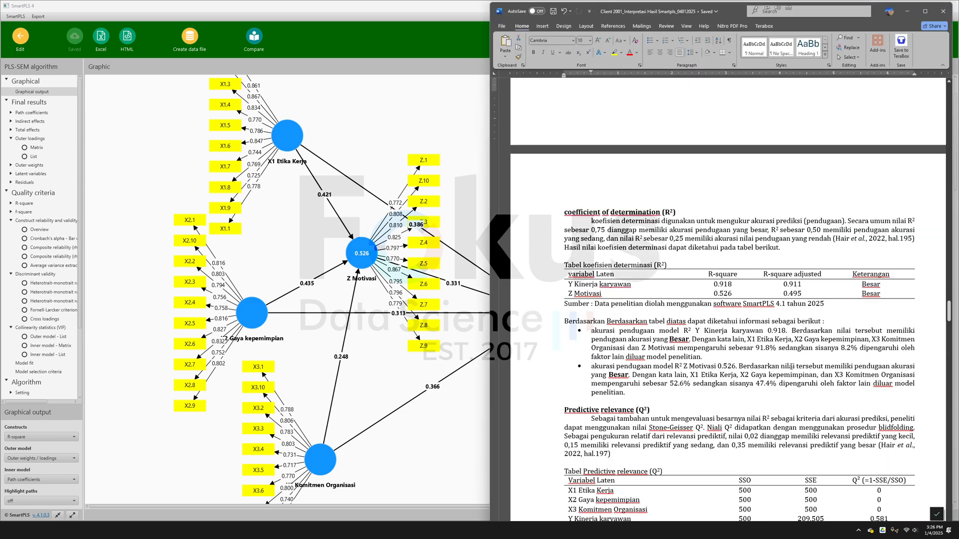
scroll(757, 355, down, 4)
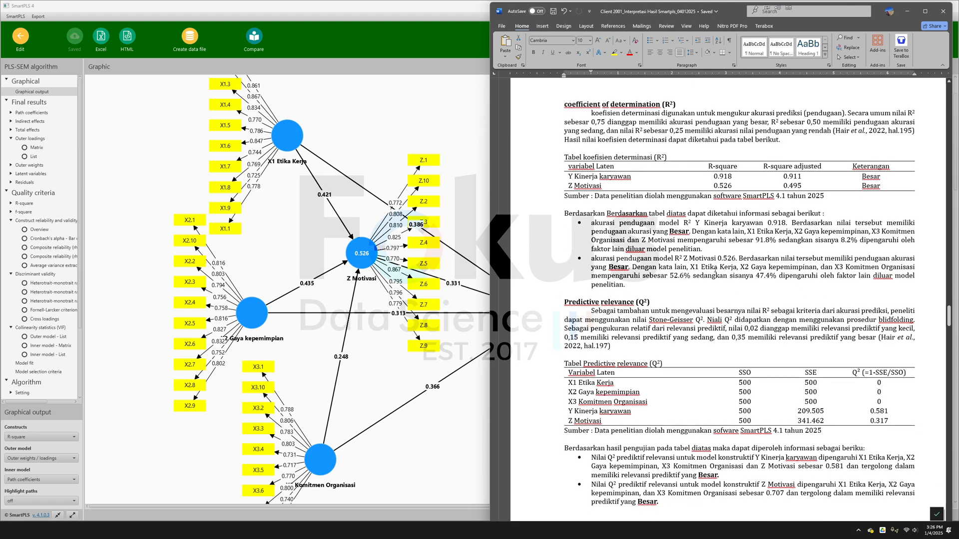
scroll(715, 270, down, 4)
drag(563, 194, 660, 206)
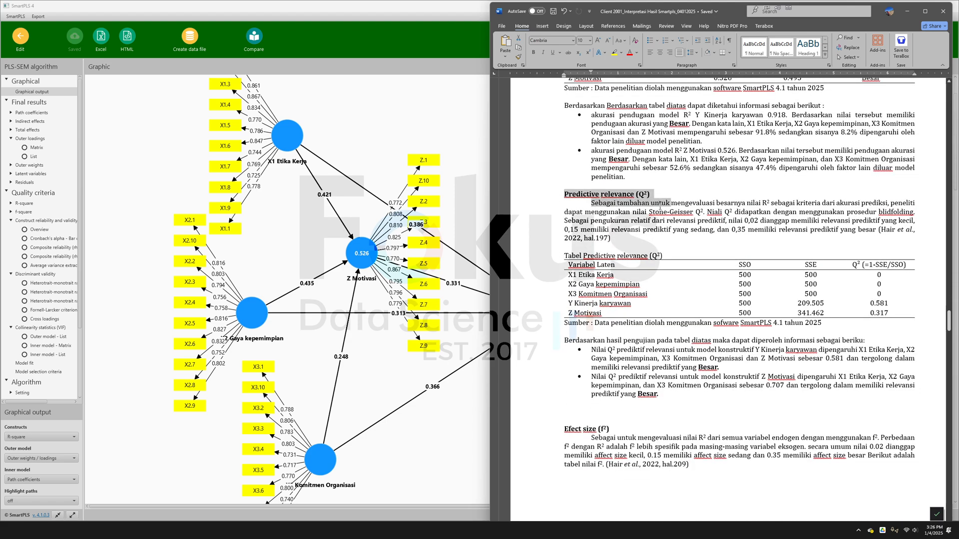
- Review the effect size (f²) section of the Word document, including its criteria and the X1 Etika Kerja rows of the f² table
scroll(660, 206, down, 8)
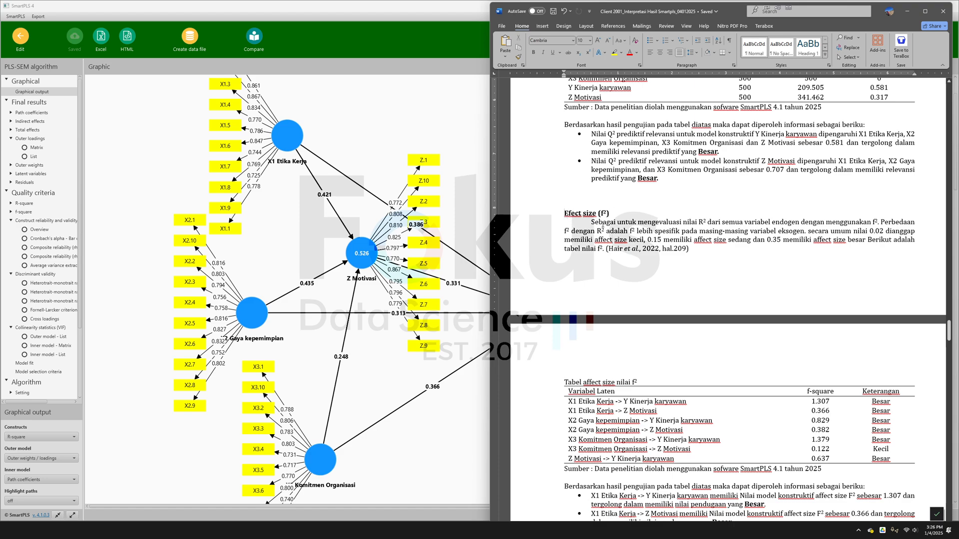
drag(563, 213, 694, 264)
scroll(693, 265, down, 4)
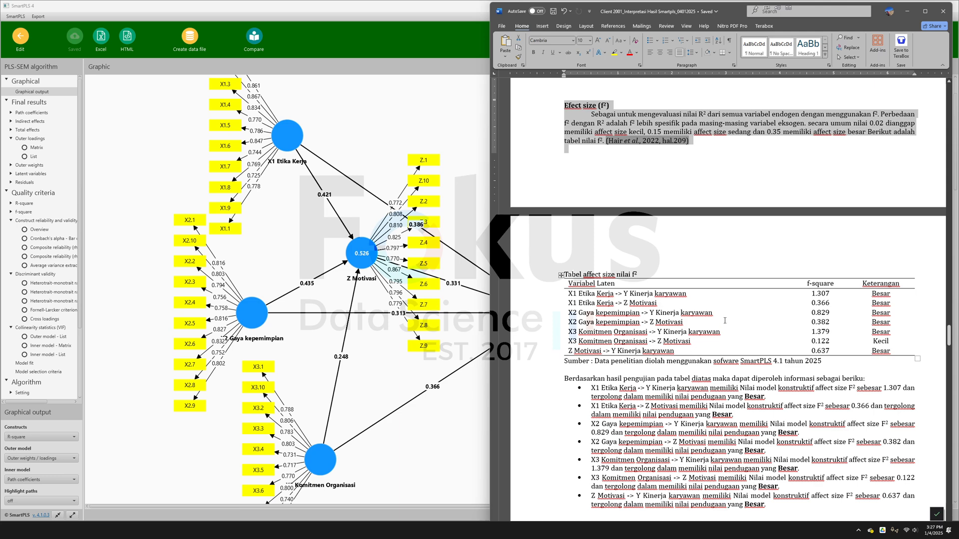
scroll(726, 309, up, 5)
scroll(727, 300, down, 5)
click(822, 295)
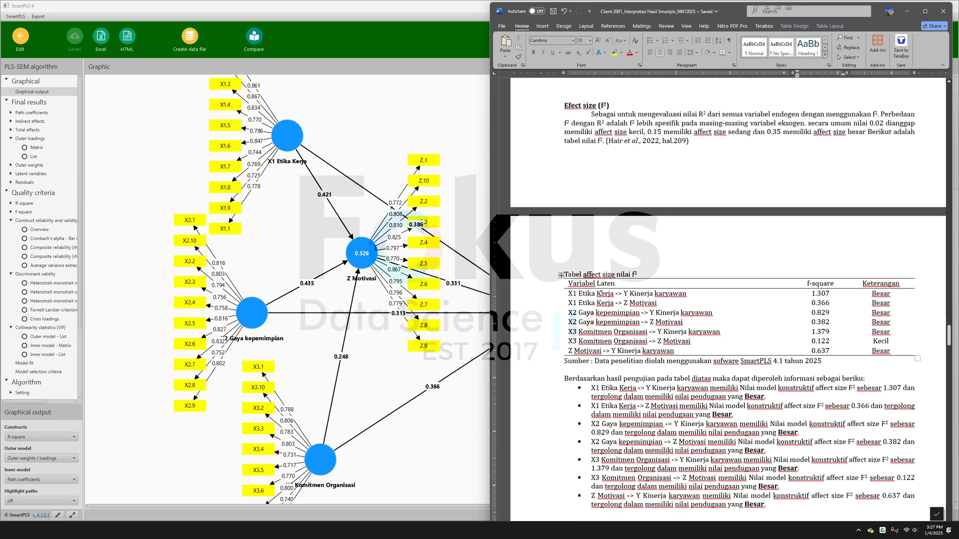
drag(601, 294, 631, 304)
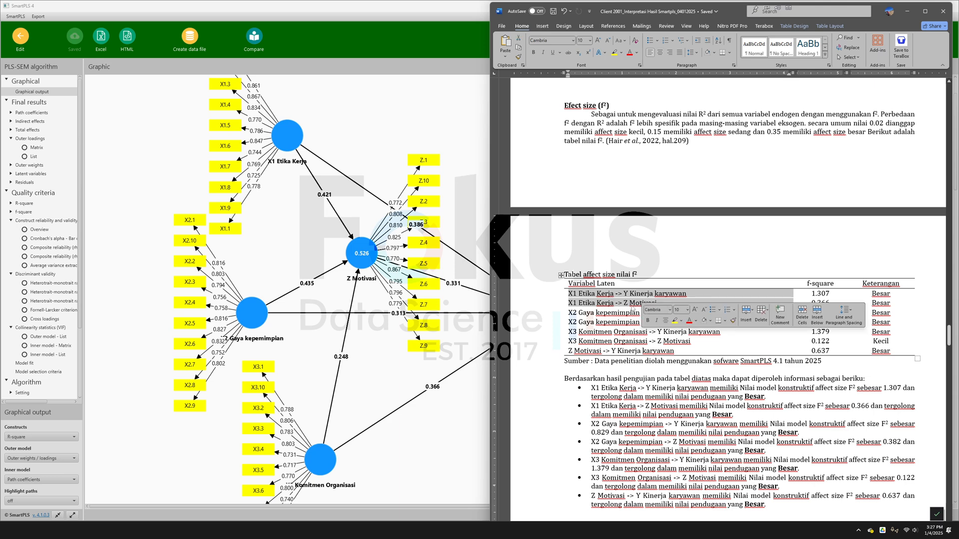
click(613, 304)
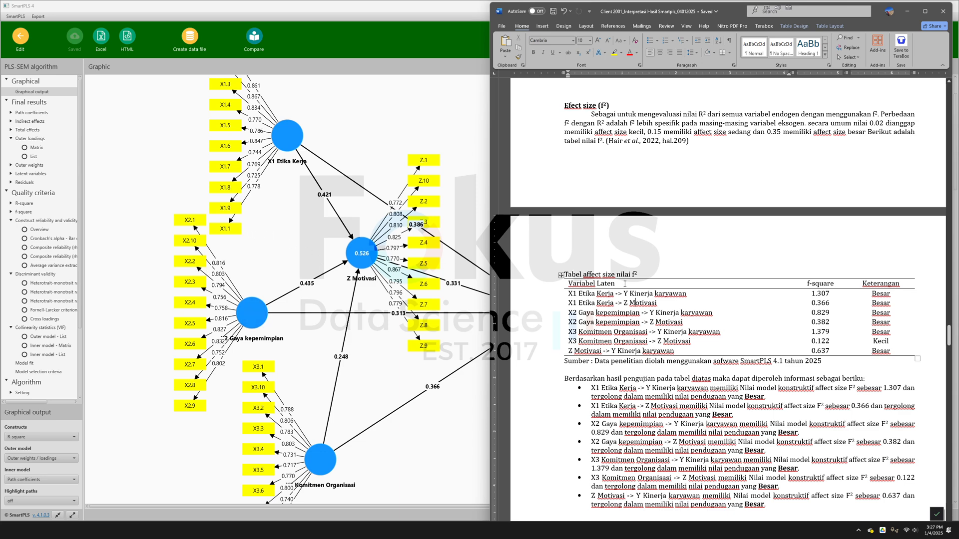
- Check the f-square matrix and list in SmartPLS against the effect size section of the Word document
click(27, 212)
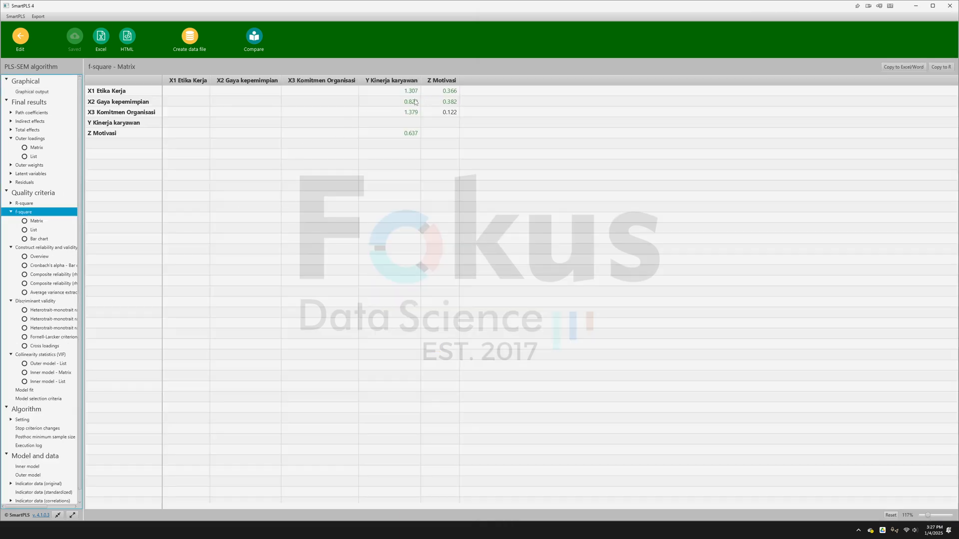
click(33, 231)
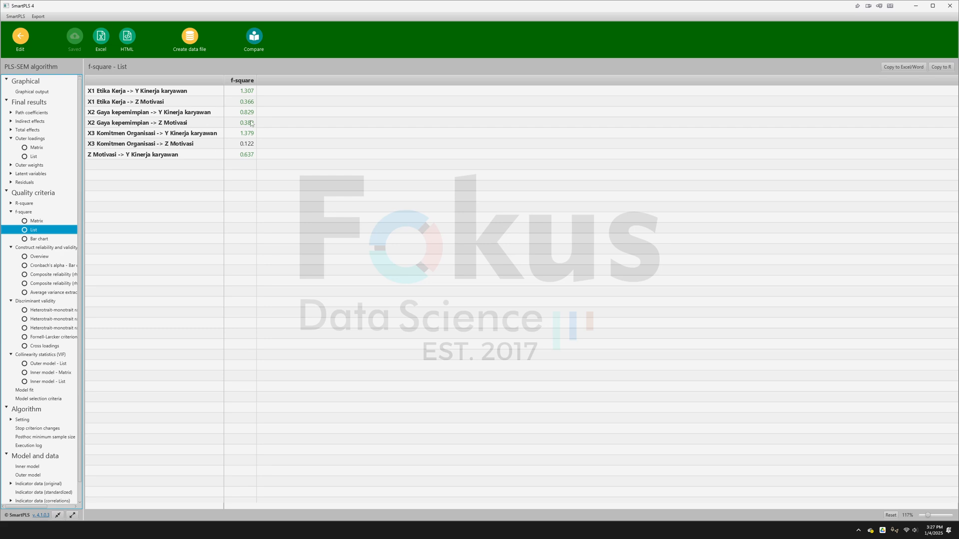
key(alt+Tab)
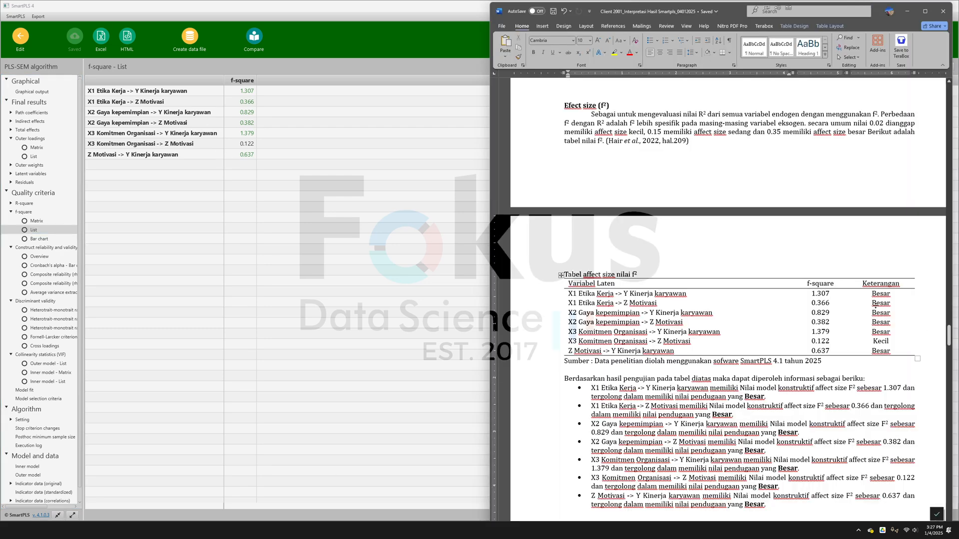
scroll(774, 240, up, 2)
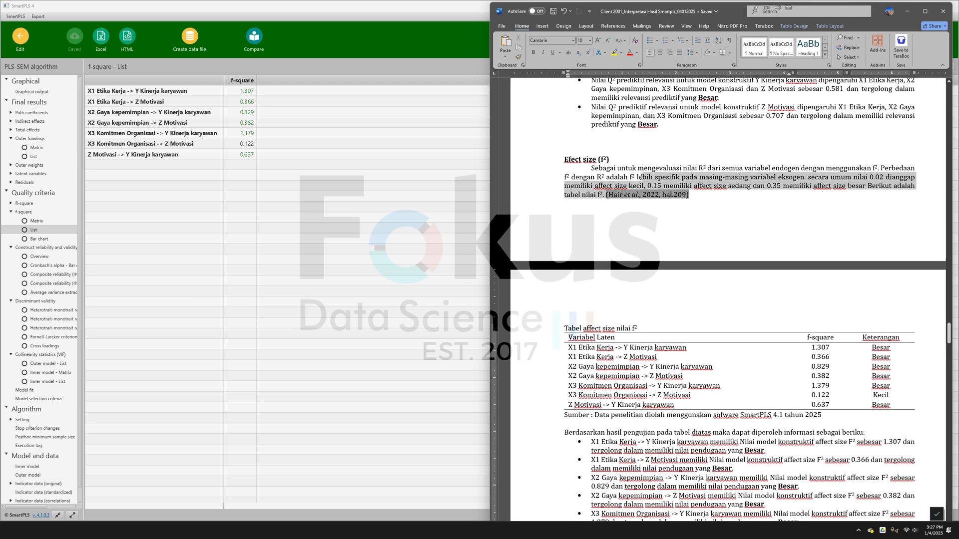
scroll(664, 325, down, 4)
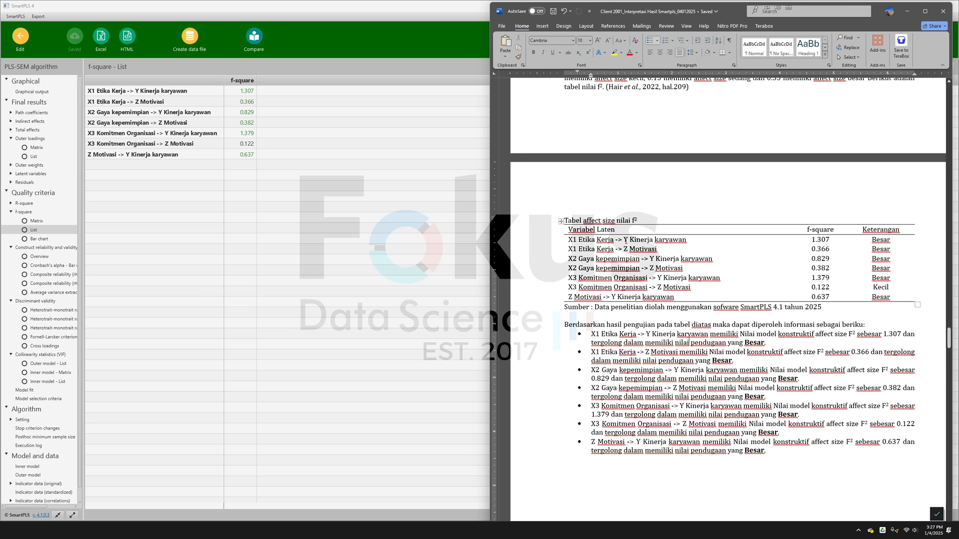
- Compare the X1 Etika Kerja f² values and their interpretations in the Word document with the 0.35 effect size criterion
drag(566, 240, 916, 240)
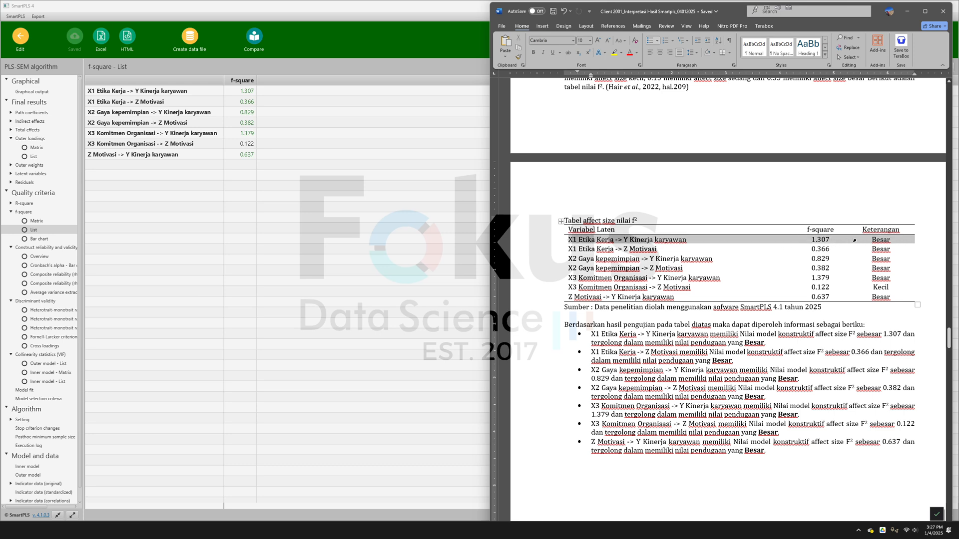
scroll(784, 220, up, 4)
click(784, 220)
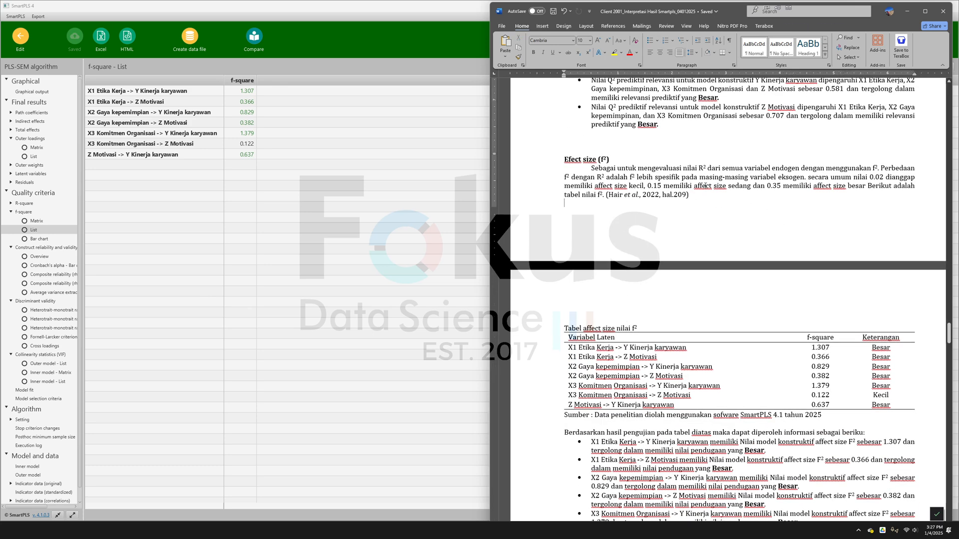
scroll(808, 275, down, 3)
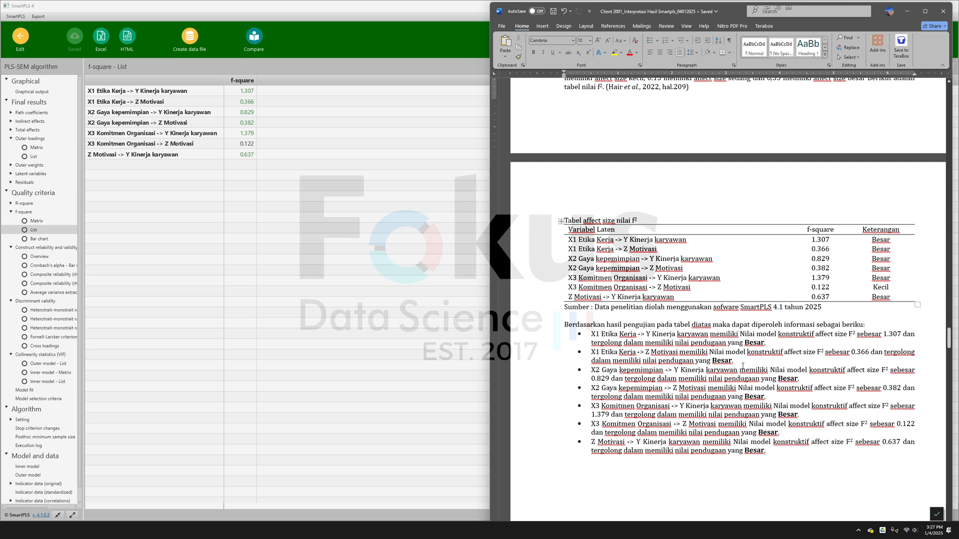
click(596, 352)
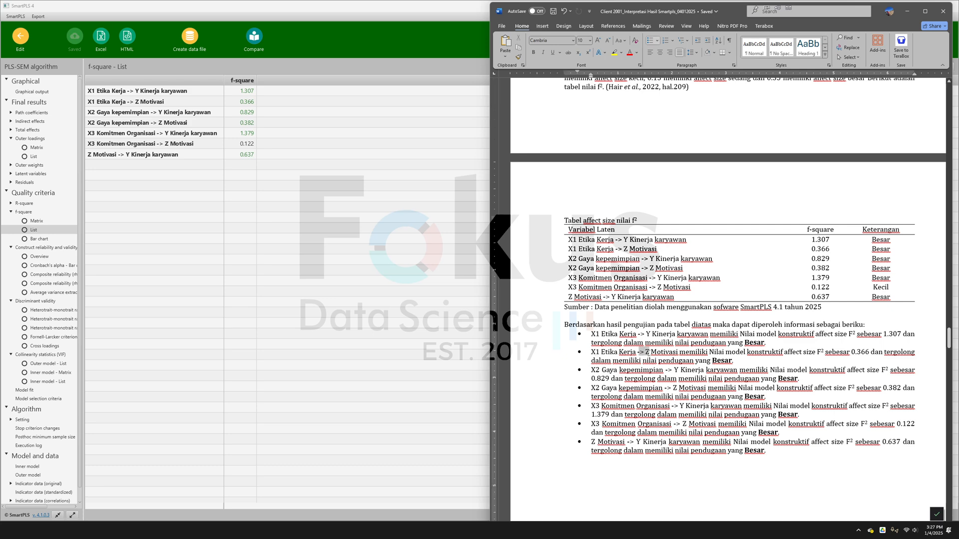
click(820, 249)
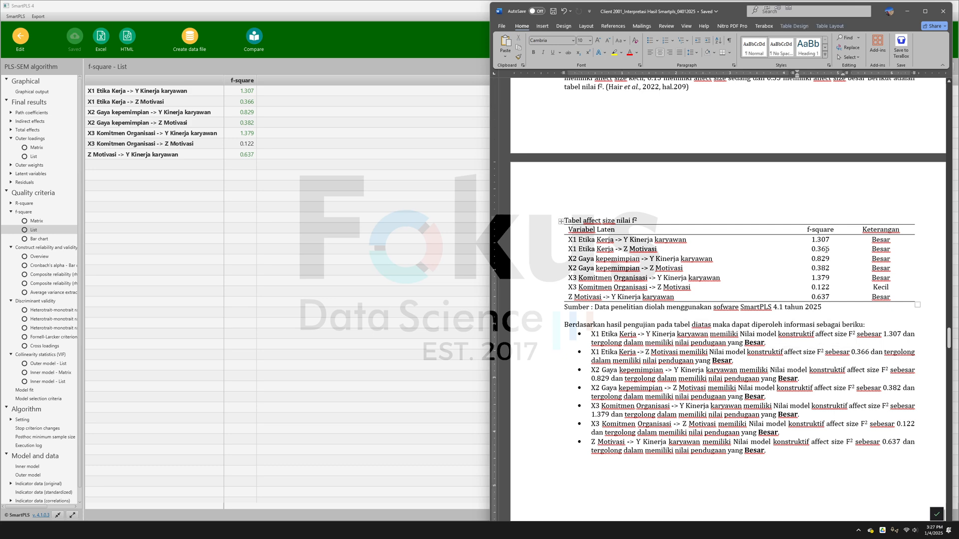
scroll(824, 252, up, 2)
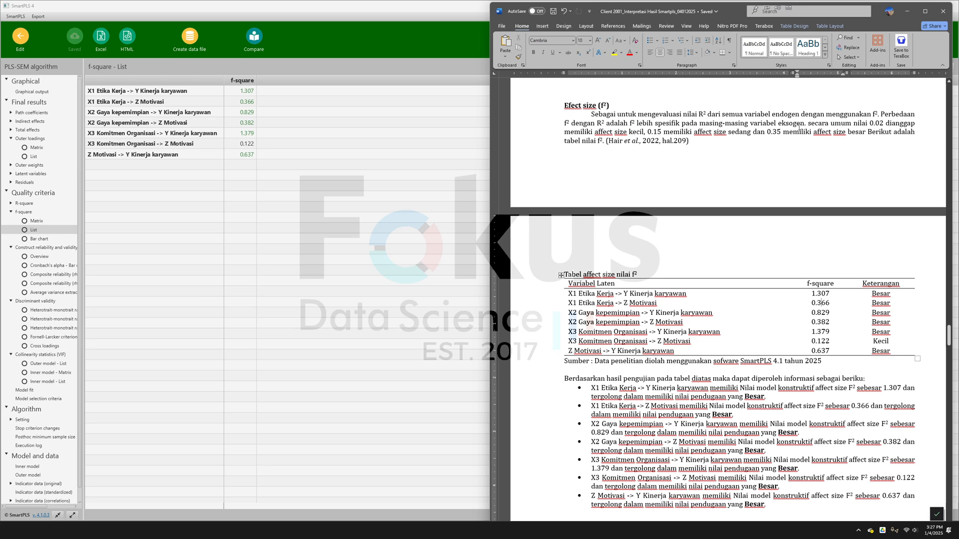
drag(767, 132, 812, 132)
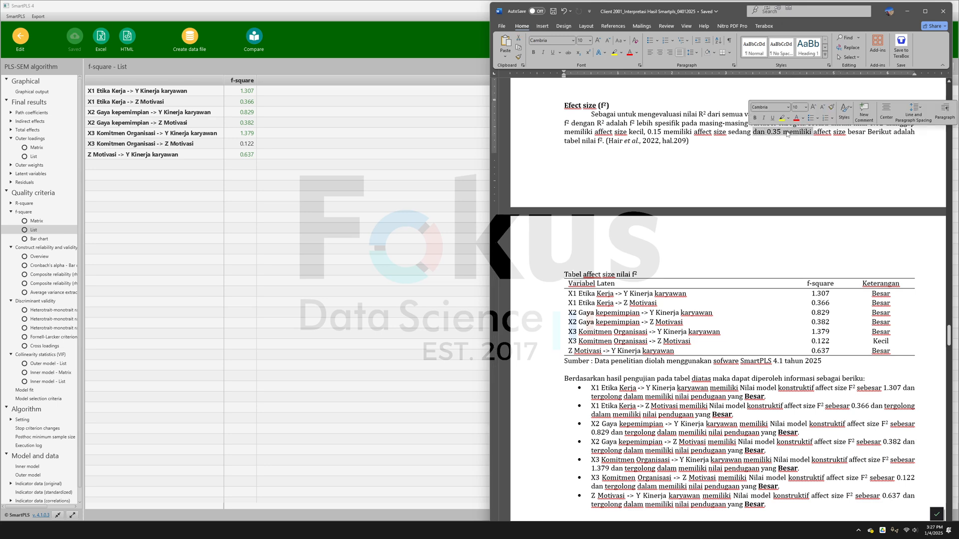
- Look ahead to the Uji Hipotesis Penelitian diagram in the Word document and return to the predictive relevance (Q²) section
scroll(731, 437, down, 20)
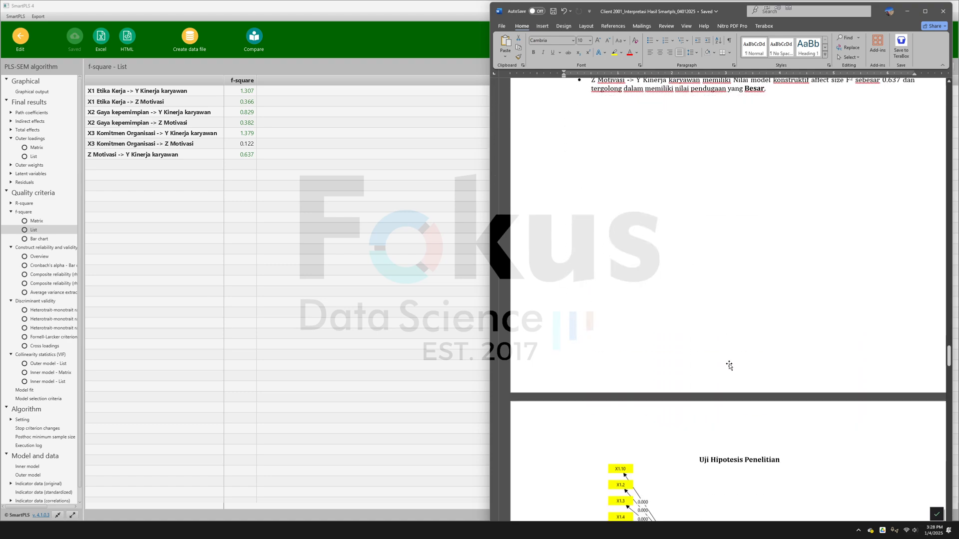
scroll(722, 366, down, 7)
scroll(722, 366, up, 1)
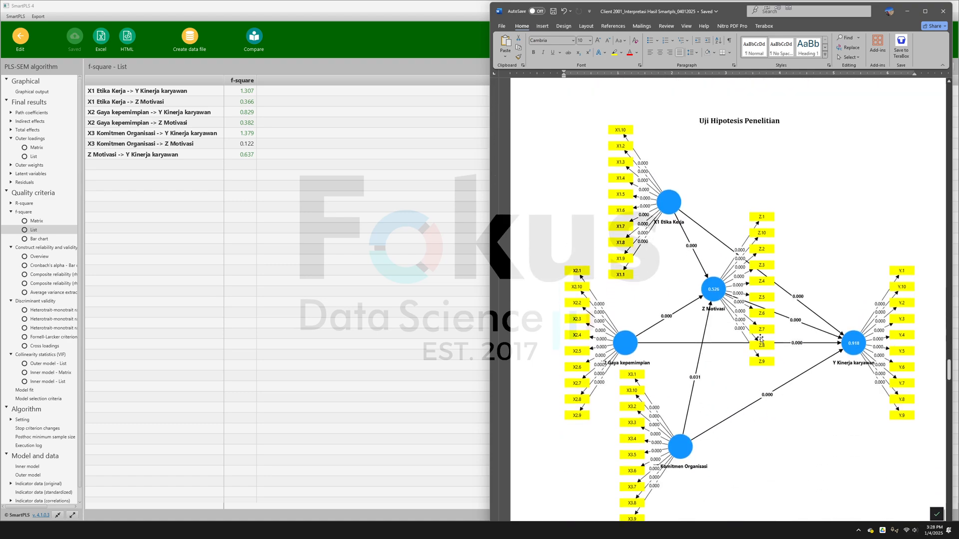
scroll(760, 340, up, 13)
scroll(760, 340, up, 10)
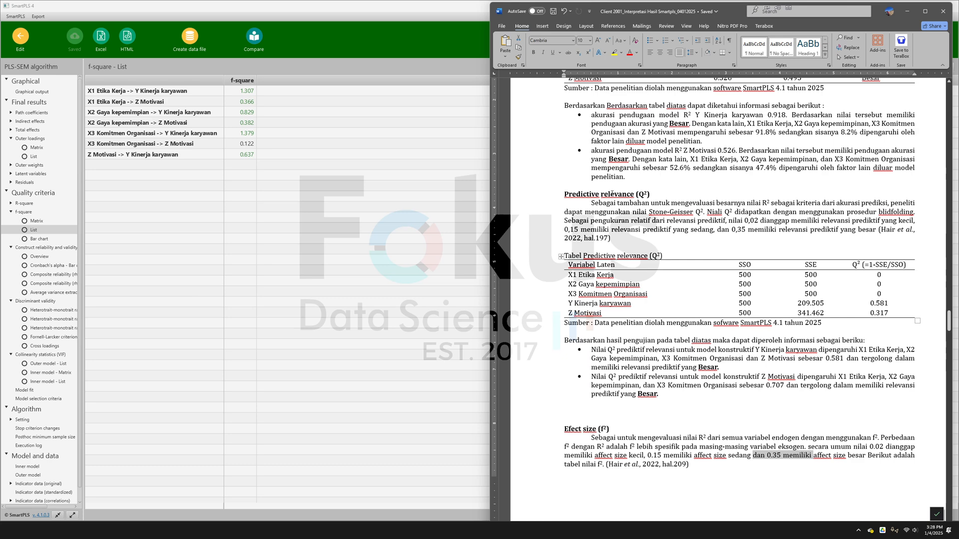
- Switch to SmartPLS, run Blindfolding on the model with an omission distance of 7, and display the construct cross-validated redundancy totals
click(20, 40)
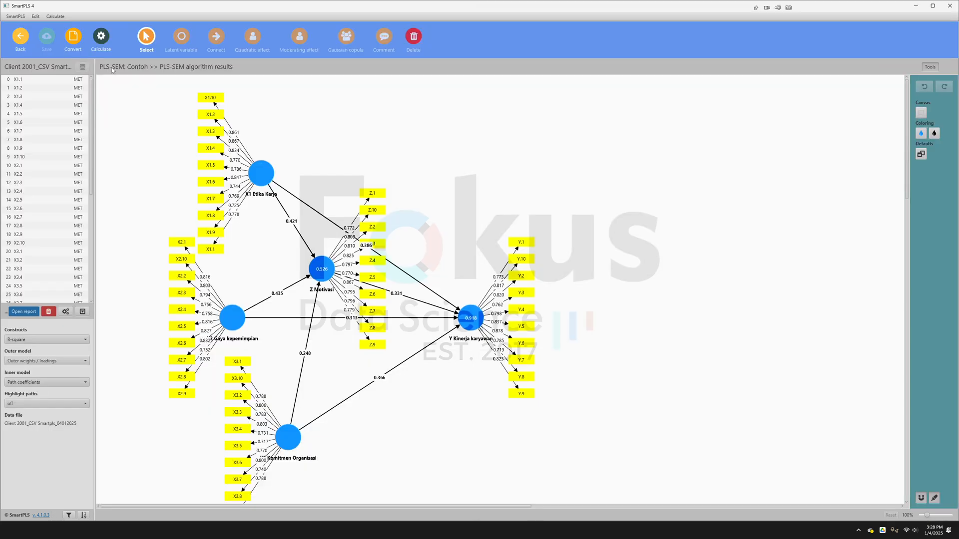
click(100, 38)
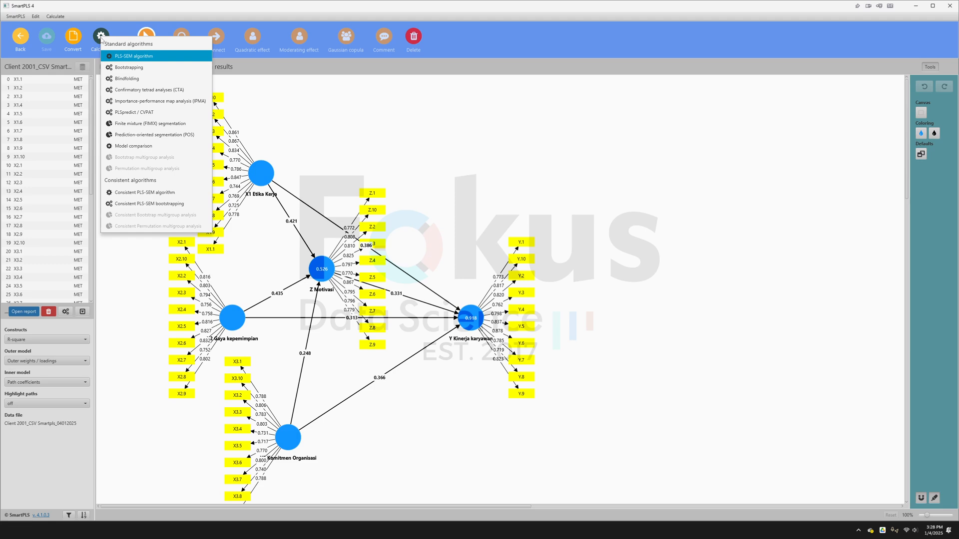
click(517, 201)
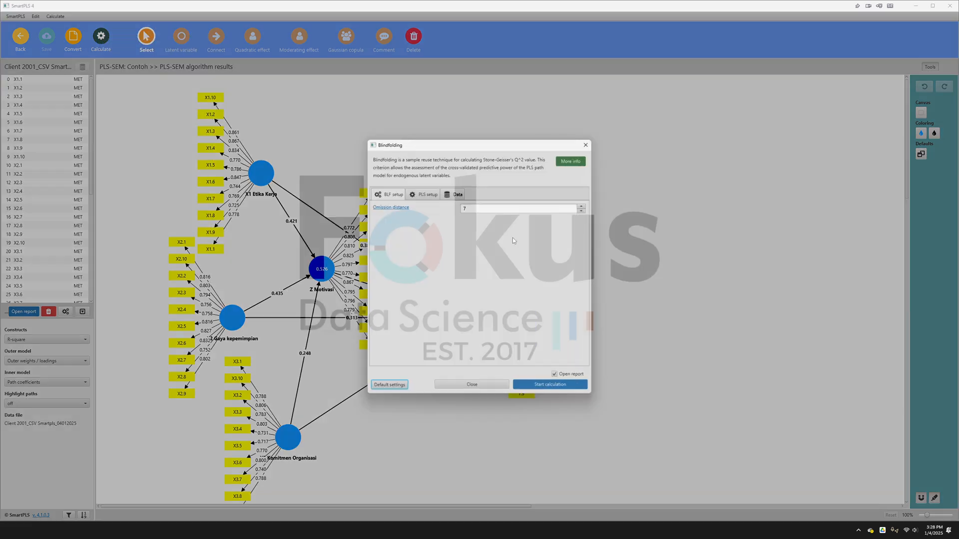
click(567, 388)
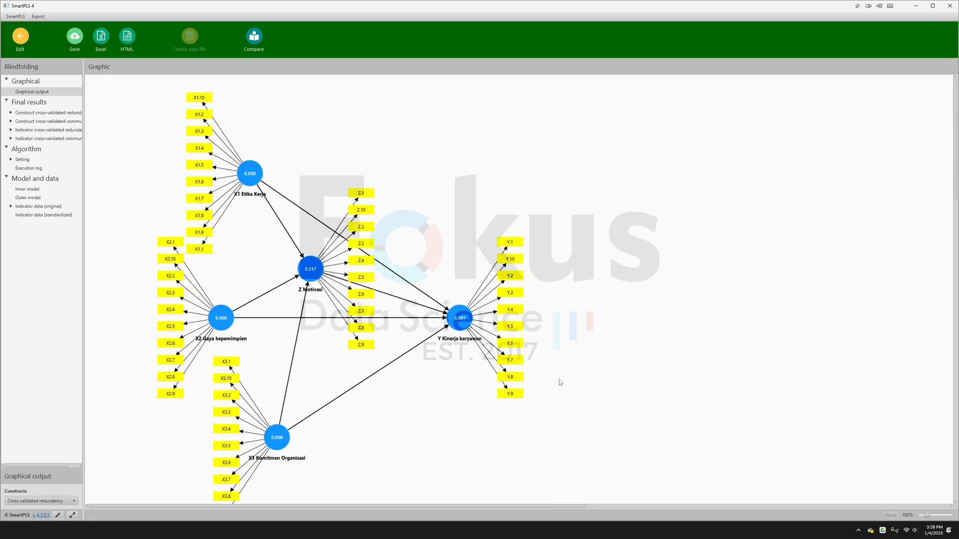
click(36, 115)
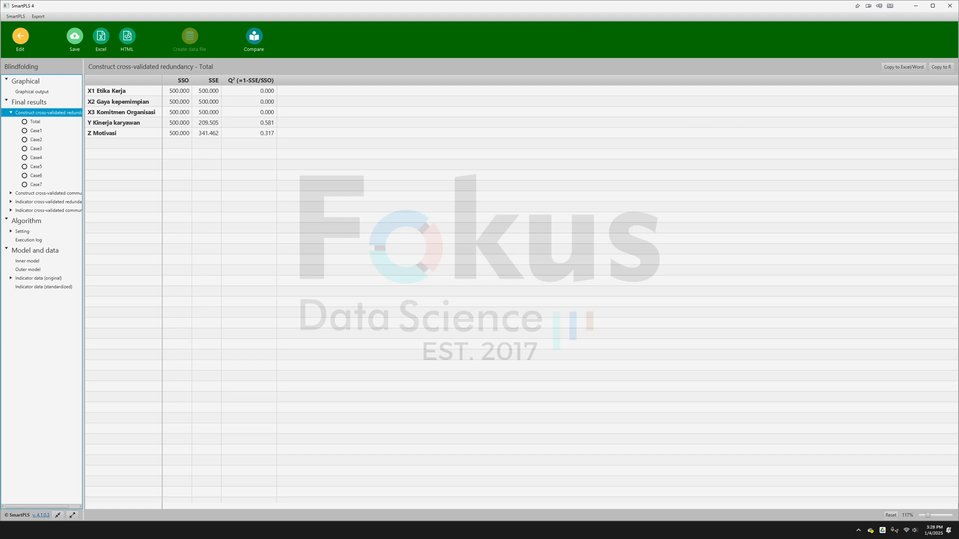
- Switch to the Word document and check its Q² table and conclusions against the blindfolding results, focusing on Y Kinerja karyawan
click(114, 525)
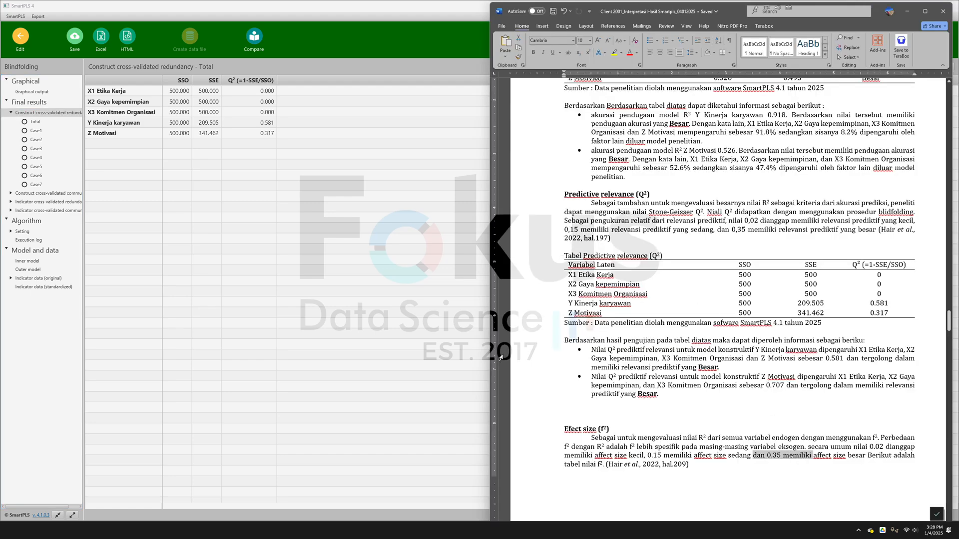
click(717, 367)
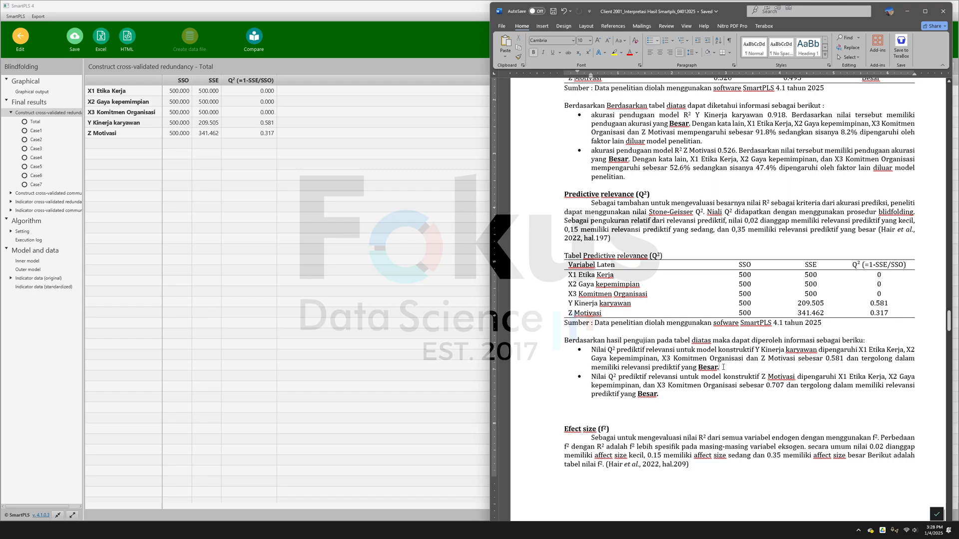
scroll(722, 367, up, 8)
scroll(799, 339, down, 8)
click(567, 304)
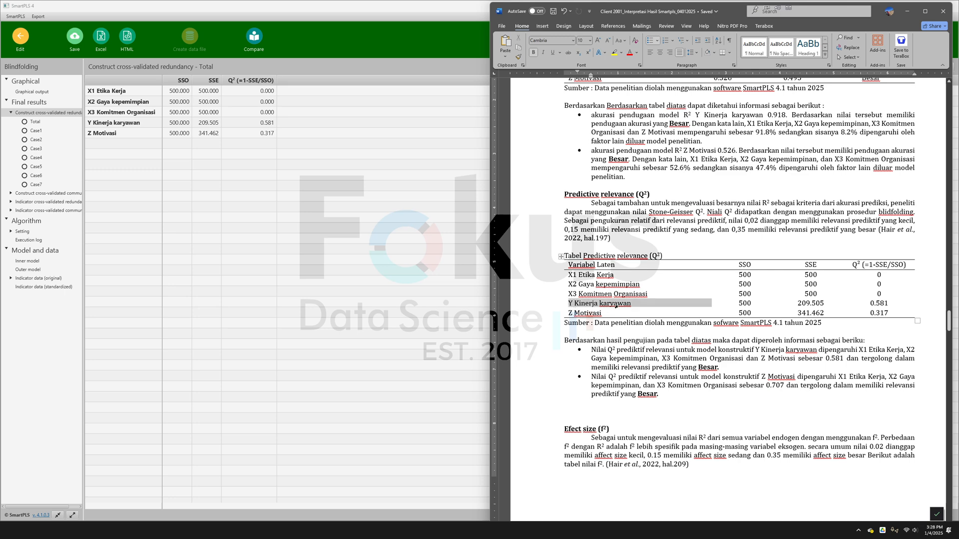
- Compare the Y Kinerja karyawan Q² value and conclusion with the 0.35 criterion, and proceed past the f² section to the Uji Hipotesis Penelitian diagram
click(885, 304)
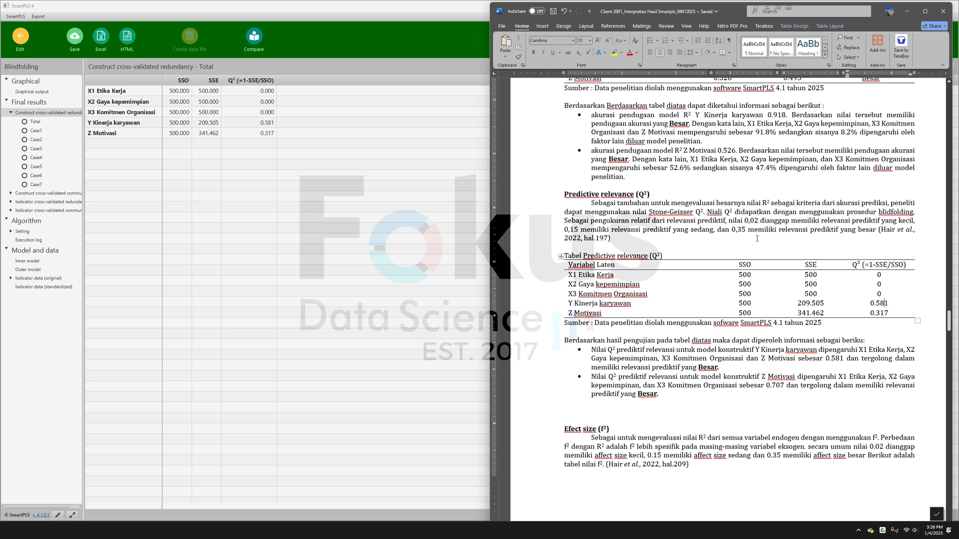
drag(735, 229, 858, 230)
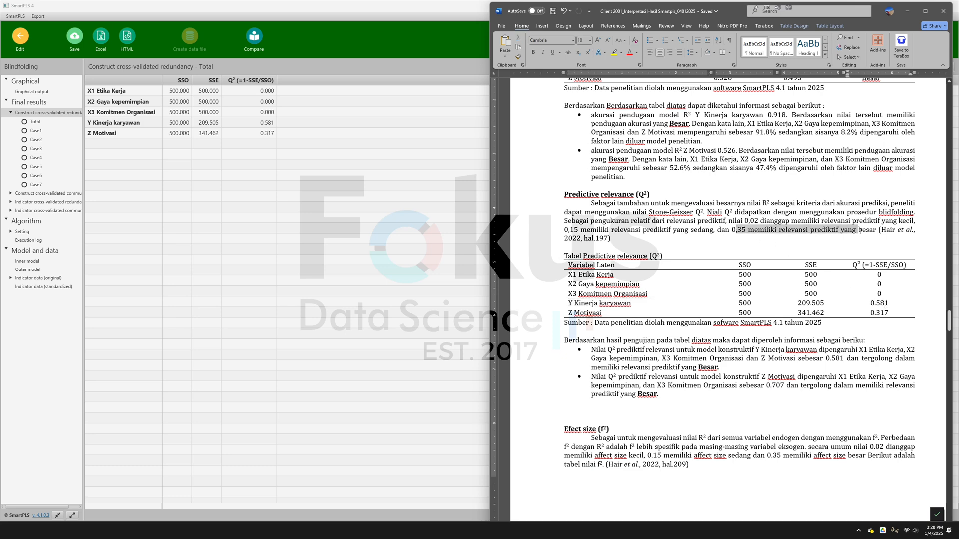
click(674, 230)
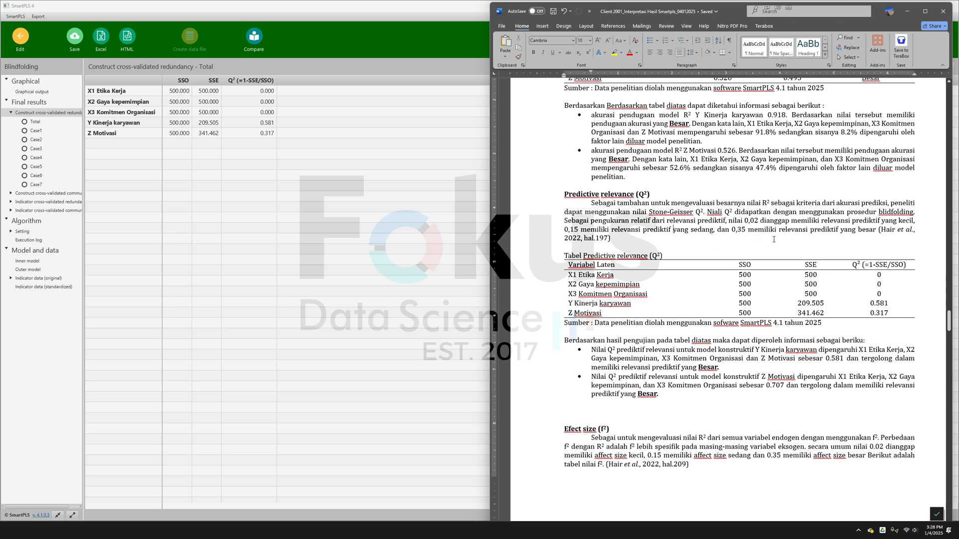
click(746, 364)
click(731, 367)
scroll(699, 252, down, 8)
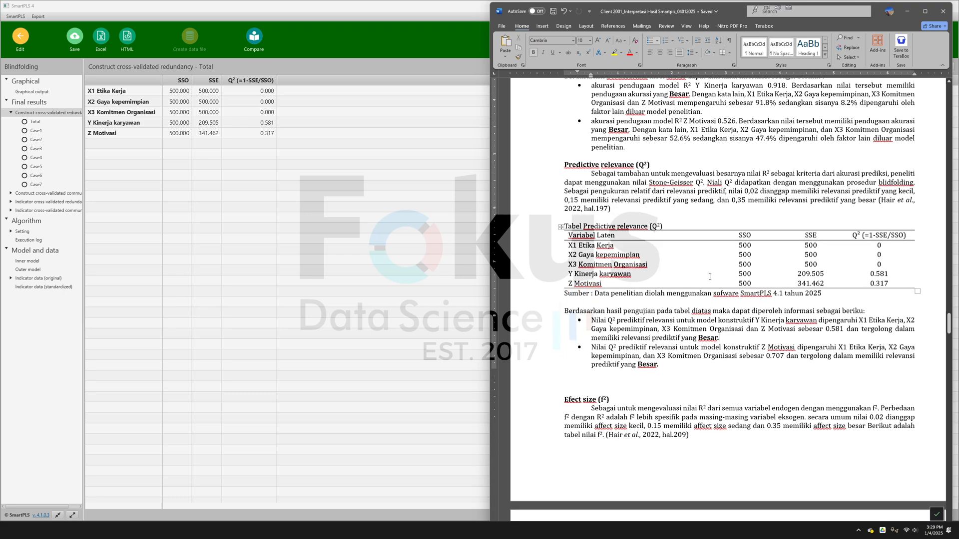
scroll(672, 251, up, 5)
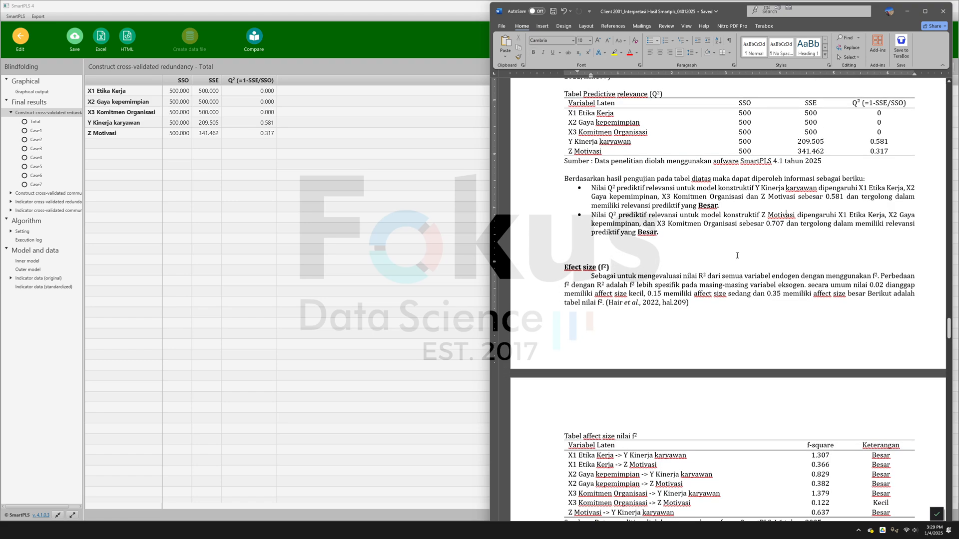
scroll(733, 245, down, 14)
scroll(733, 245, down, 15)
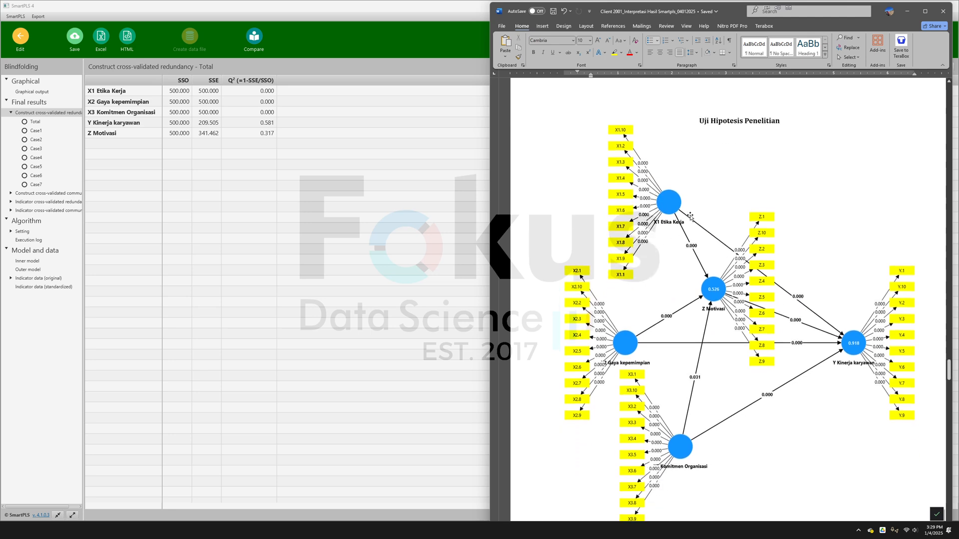
- Switch to SmartPLS, run Bootstrapping with 5000 subsamples, percentile bootstrap and a two-tailed 0.05 test, and display the path coefficients
click(20, 36)
click(101, 38)
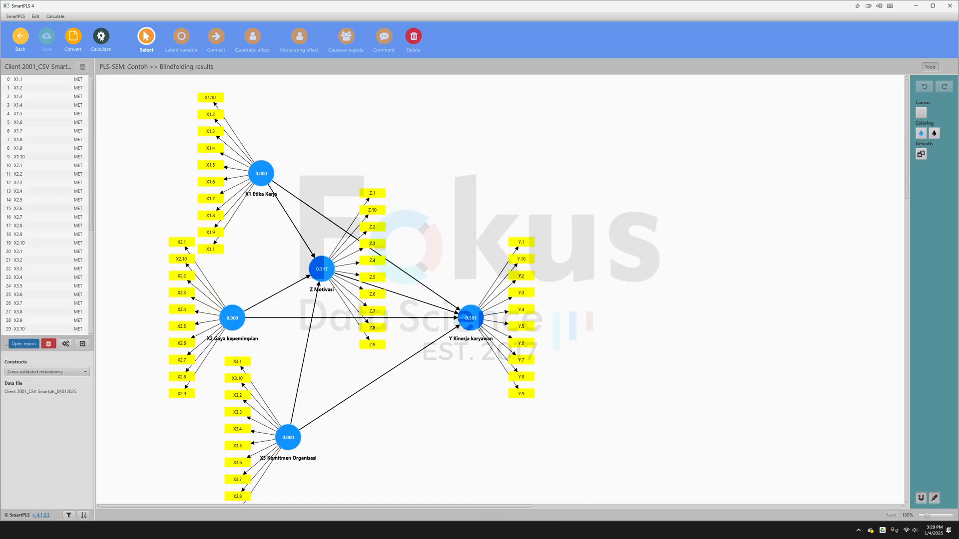
click(152, 68)
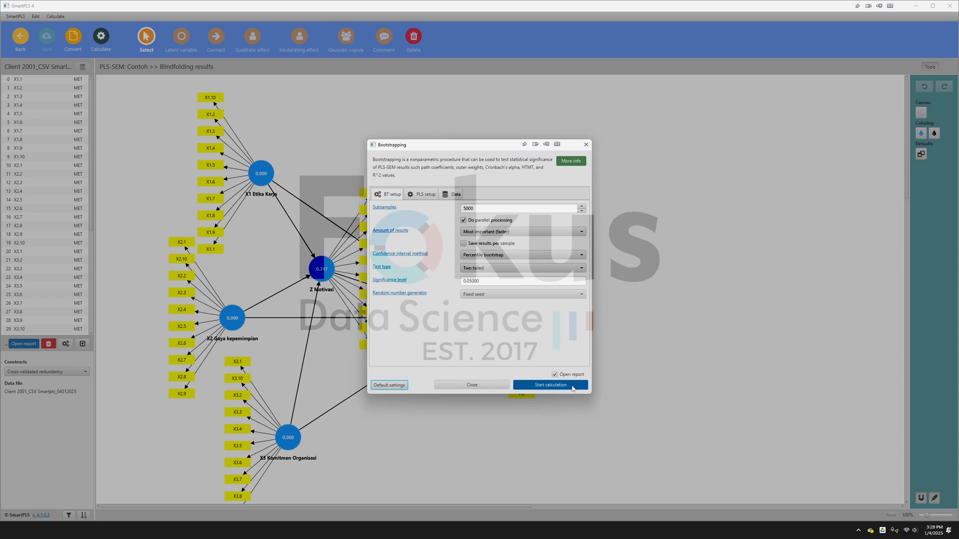
click(572, 387)
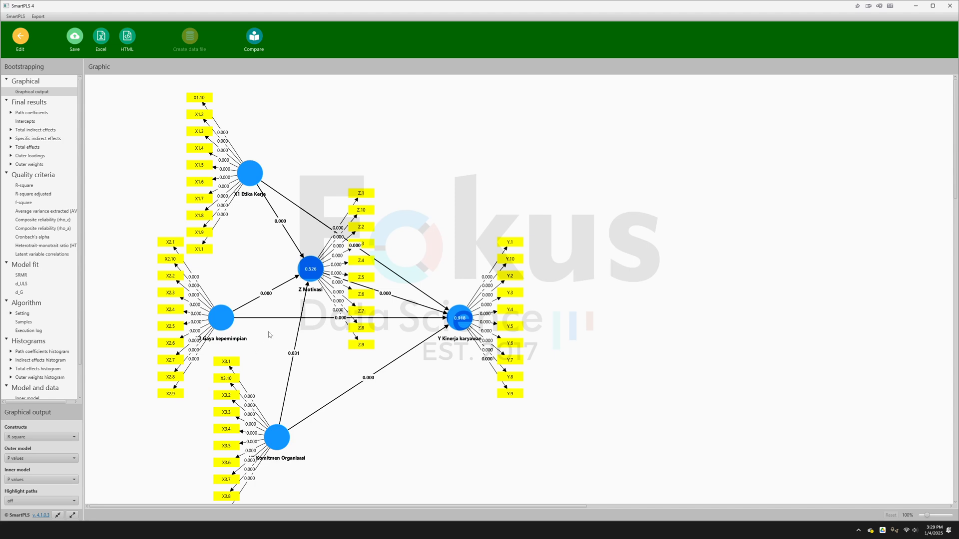
click(20, 114)
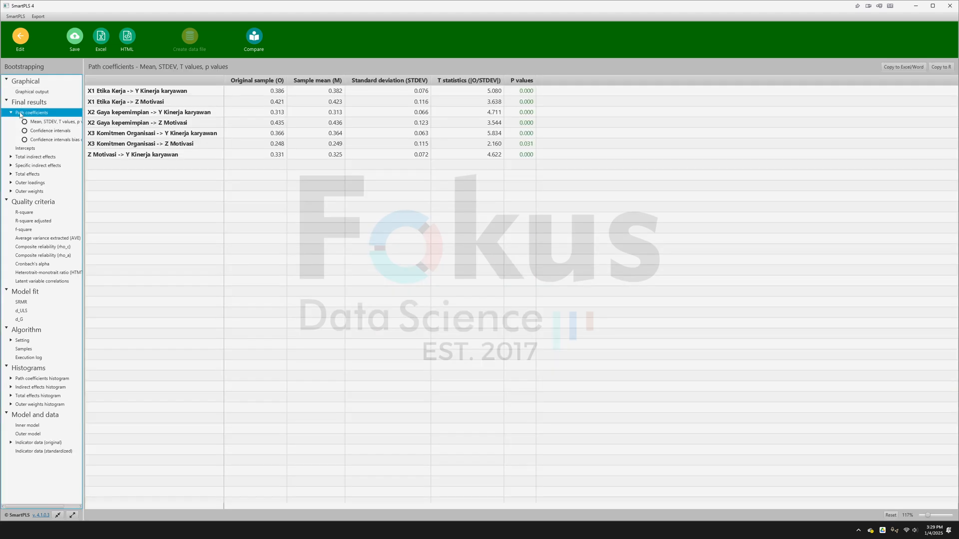
- Switch to the Word document and compare its direct effect hypothesis table with the bootstrapped path coefficients
key(alt+Tab)
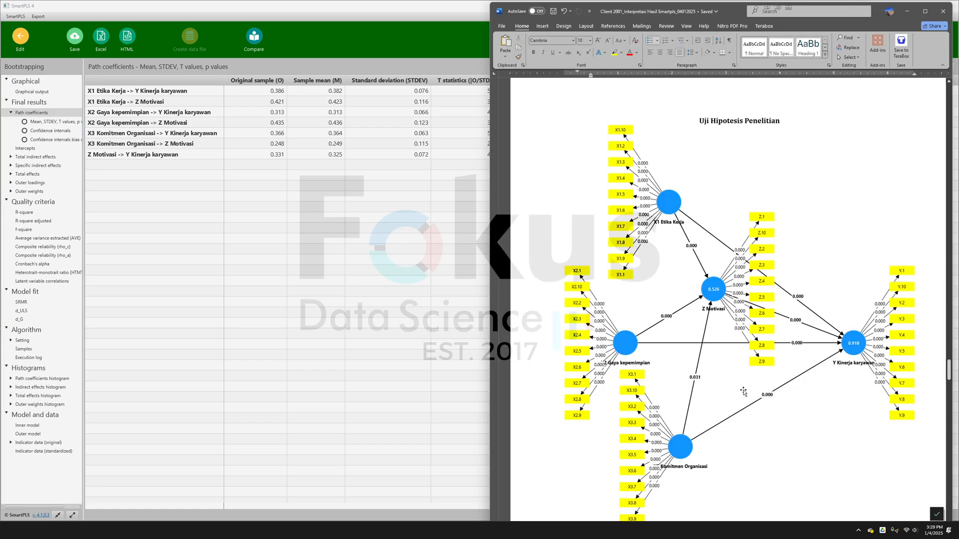
scroll(727, 385, down, 5)
scroll(727, 385, down, 10)
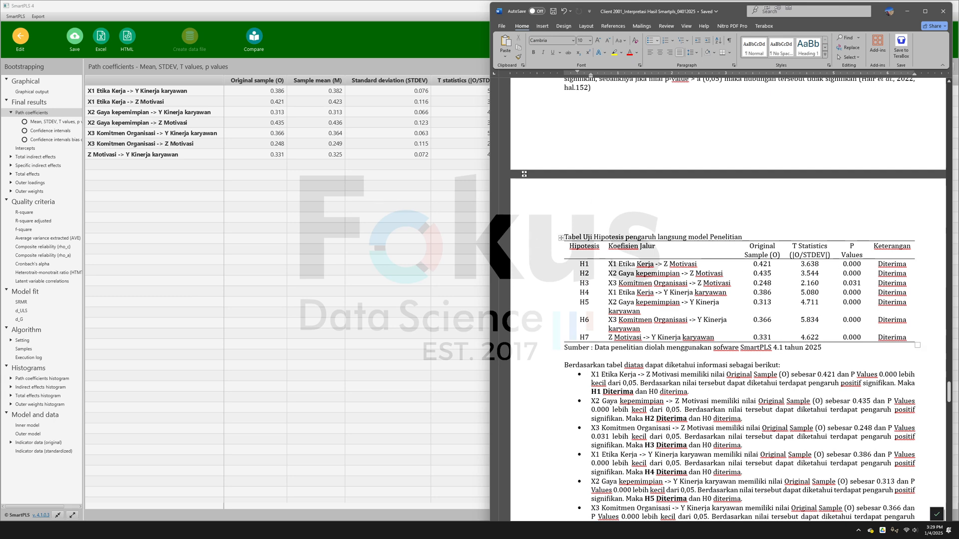
- Switch to SmartPLS, enlarge the path coefficients table, and examine the original sample and P values for both X1 paths and X2 -> Y
click(383, 113)
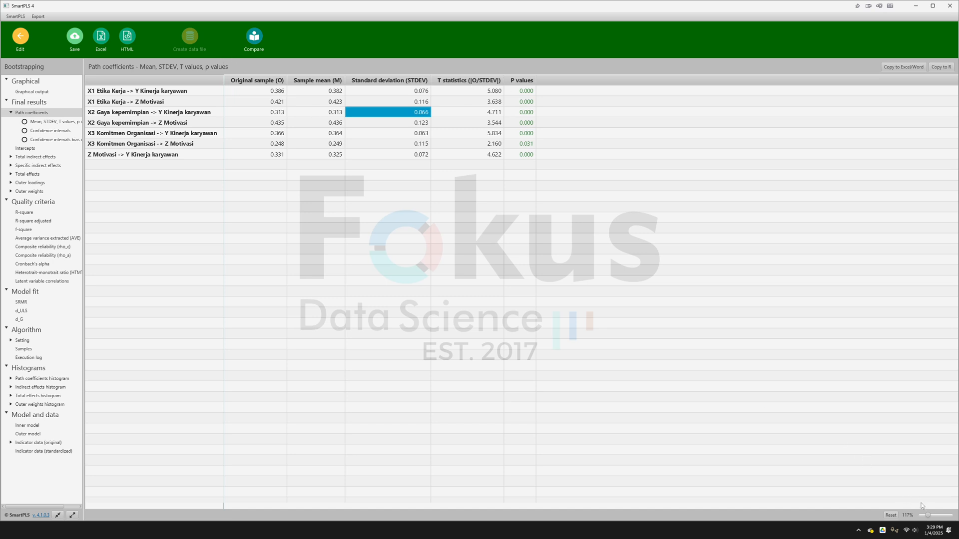
drag(929, 516, 931, 517)
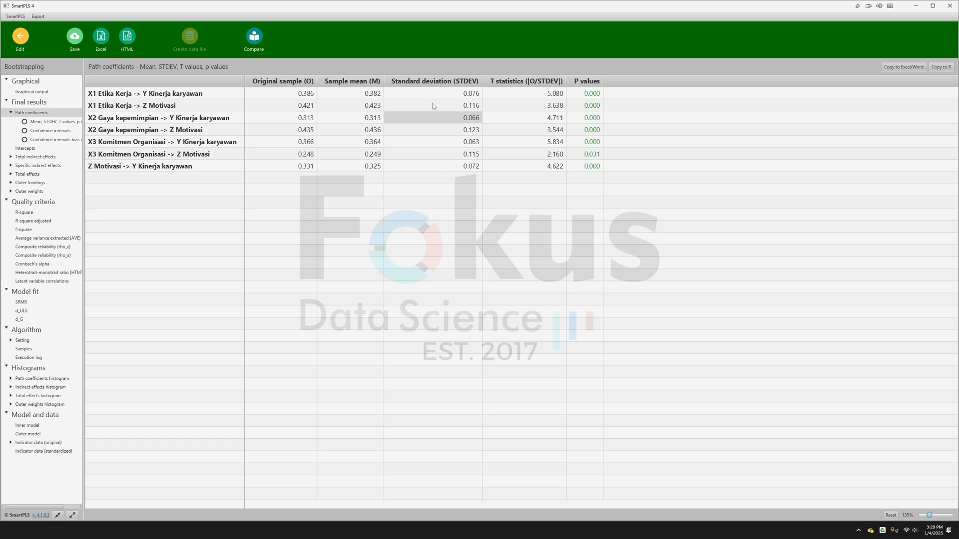
click(106, 94)
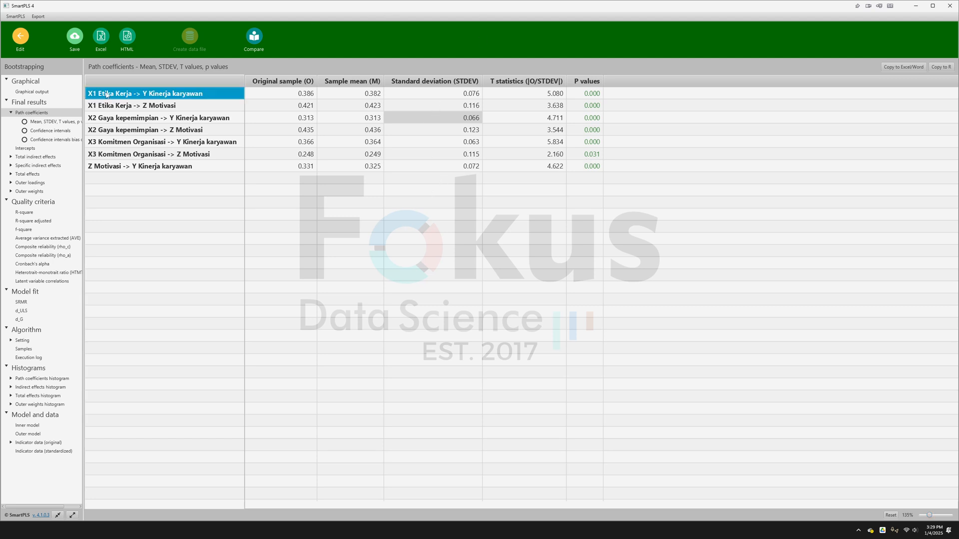
click(287, 95)
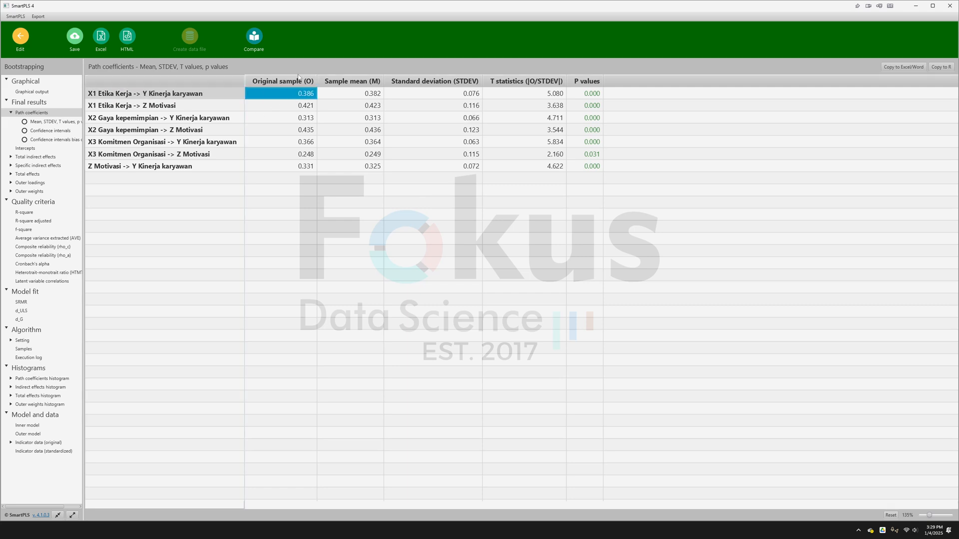
click(600, 93)
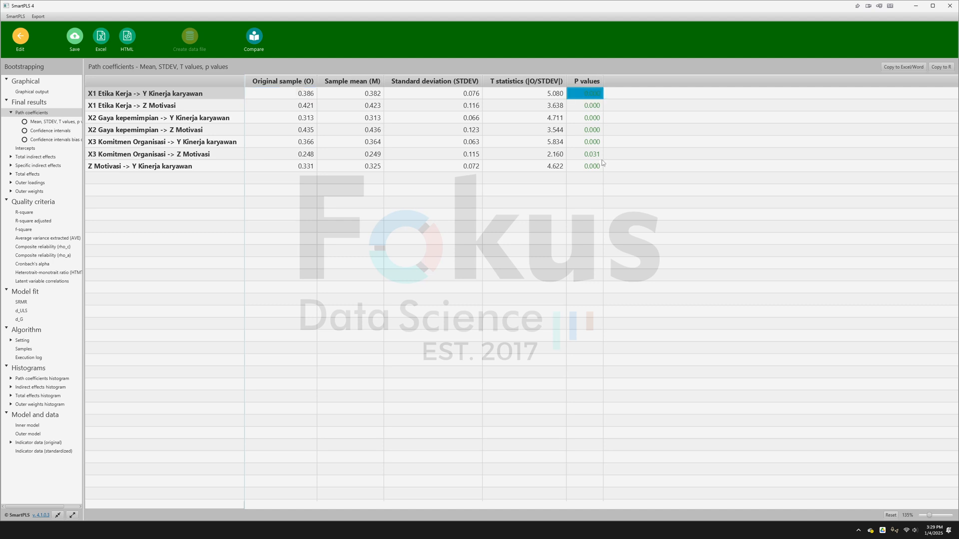
click(155, 109)
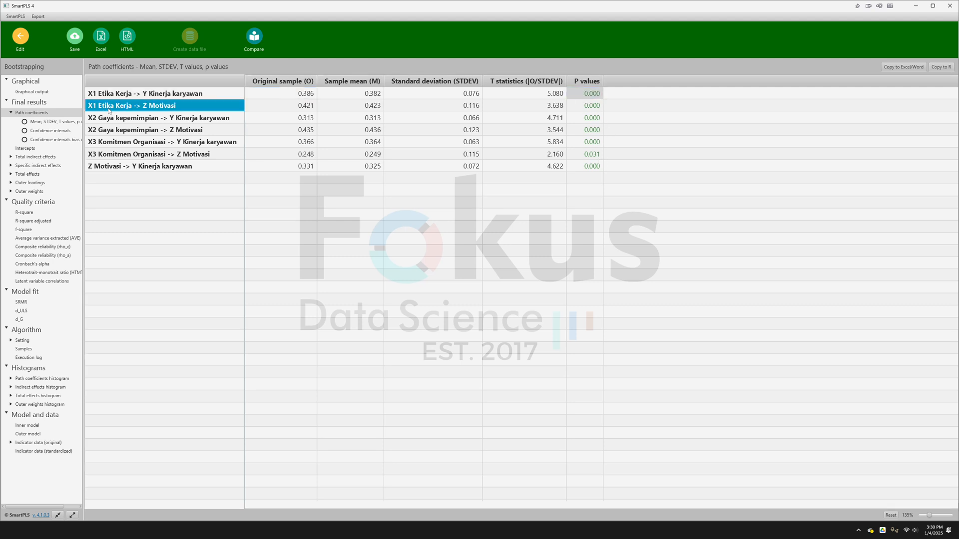
click(292, 110)
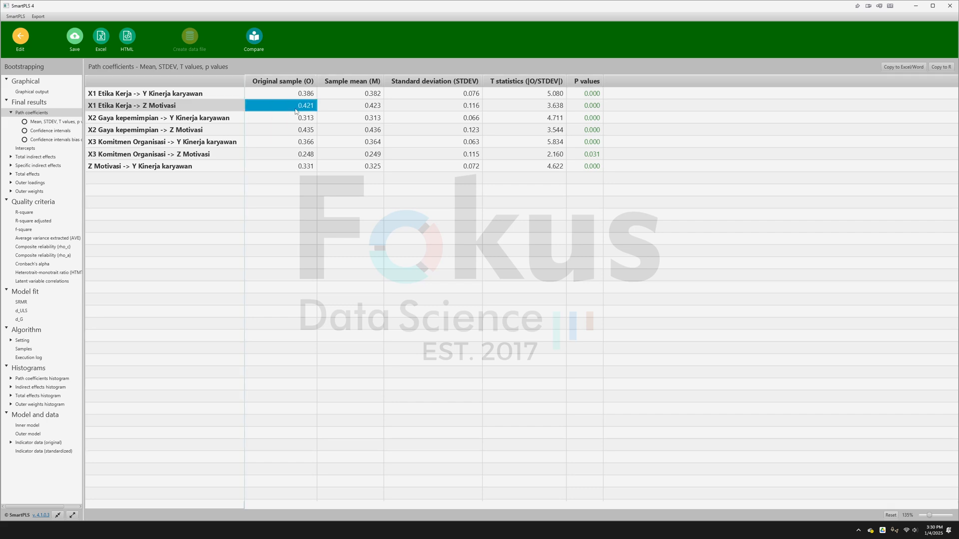
click(587, 109)
click(100, 121)
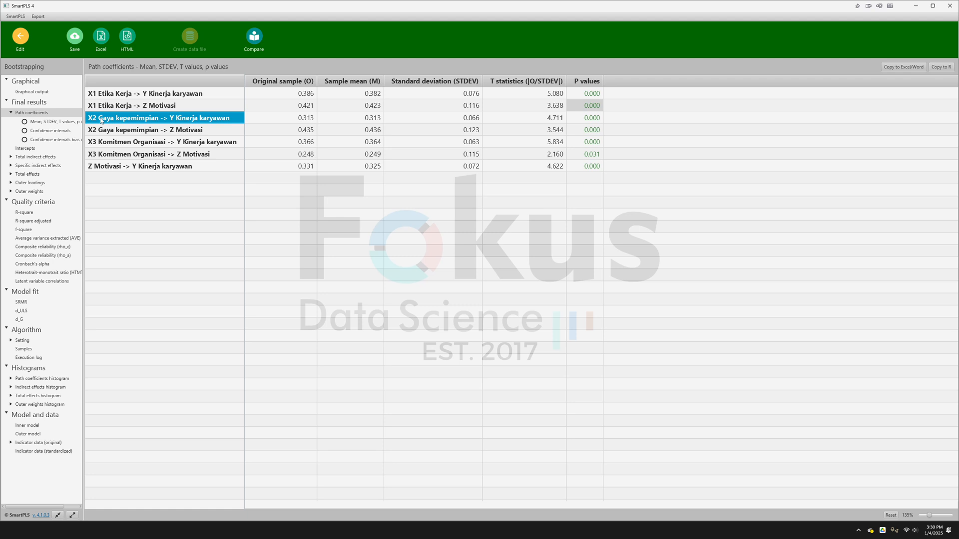
click(289, 120)
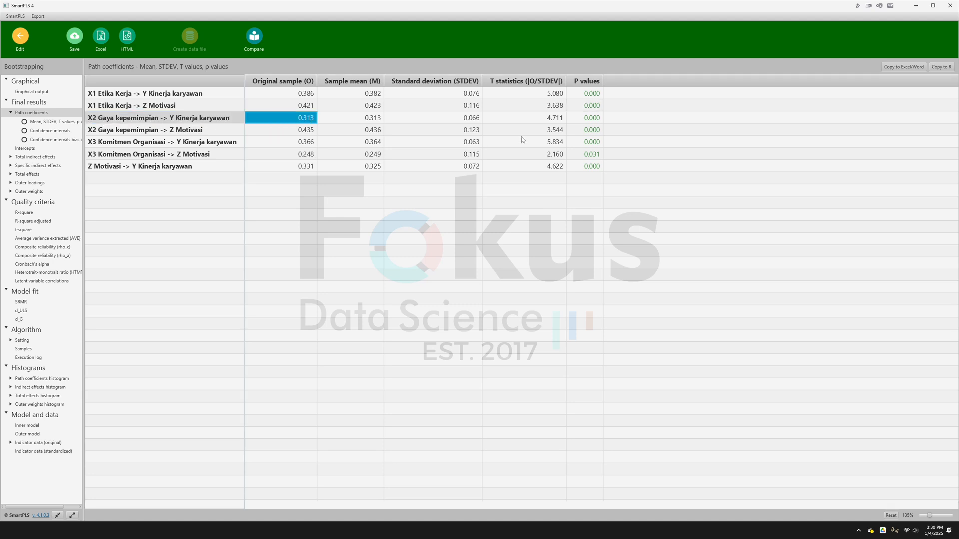
click(588, 120)
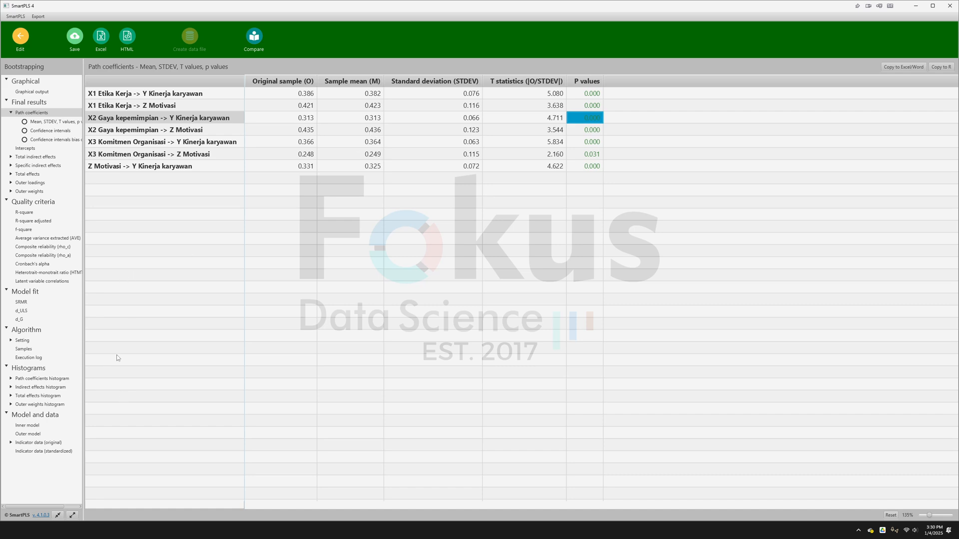
- Display the specific indirect effects and examine the original sample and P values for X3 and X1 through Z Motivasi to Y Kinerja karyawan
click(42, 166)
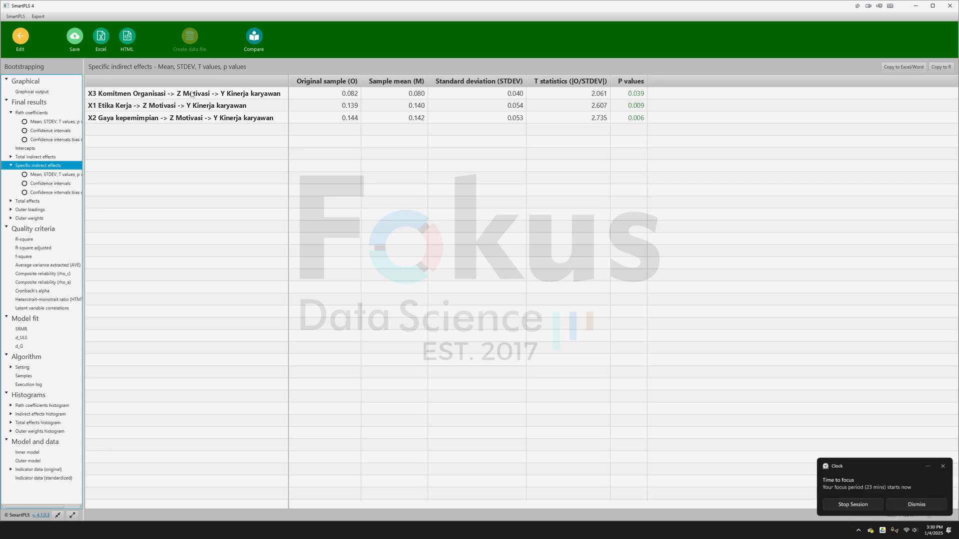
click(346, 98)
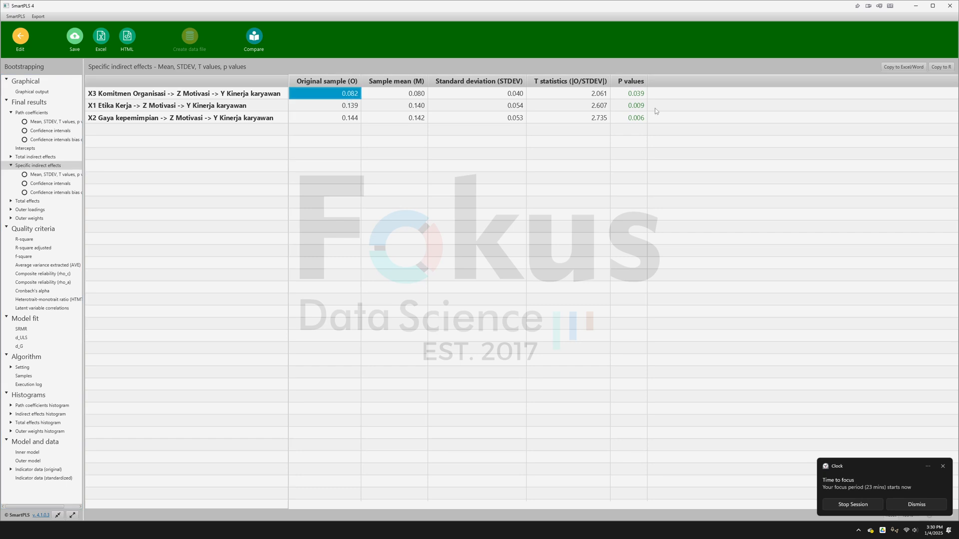
click(205, 96)
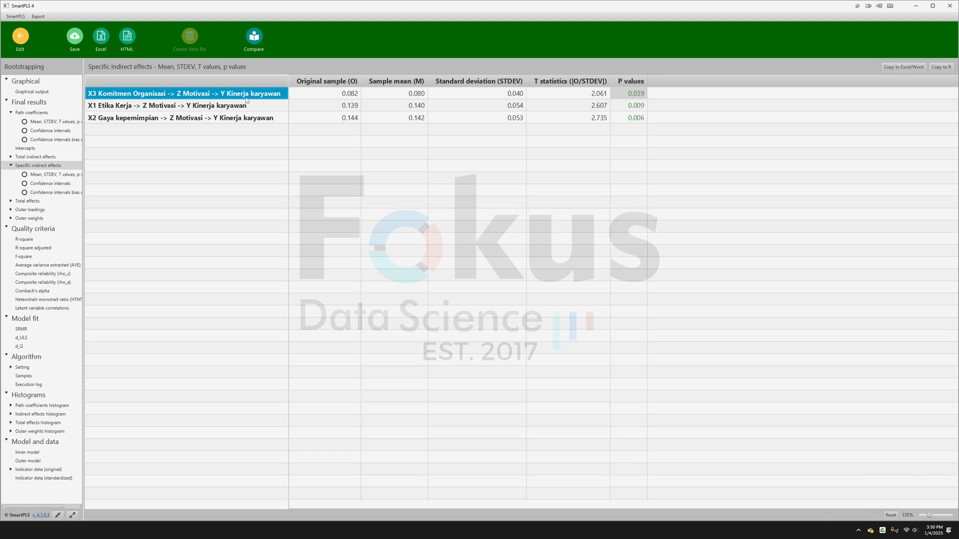
click(161, 107)
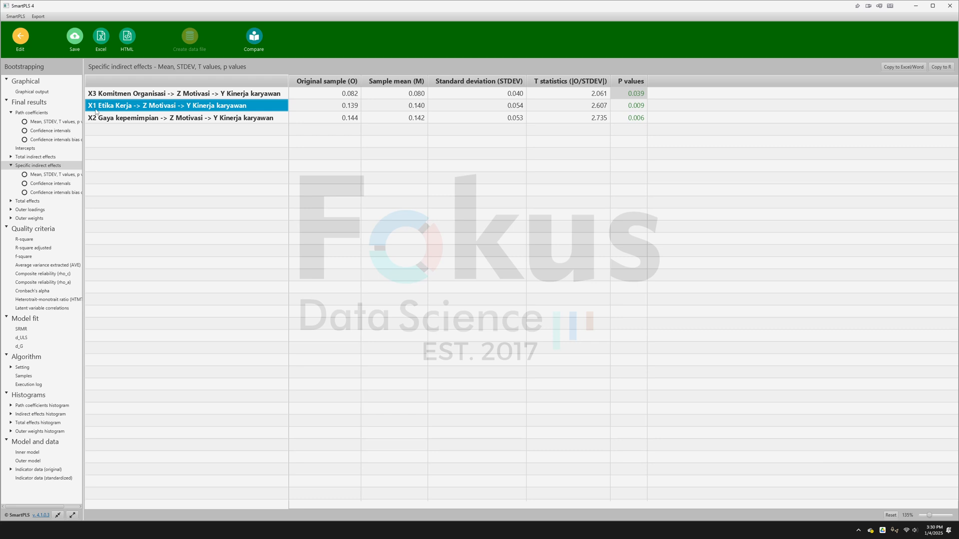
click(353, 106)
click(629, 108)
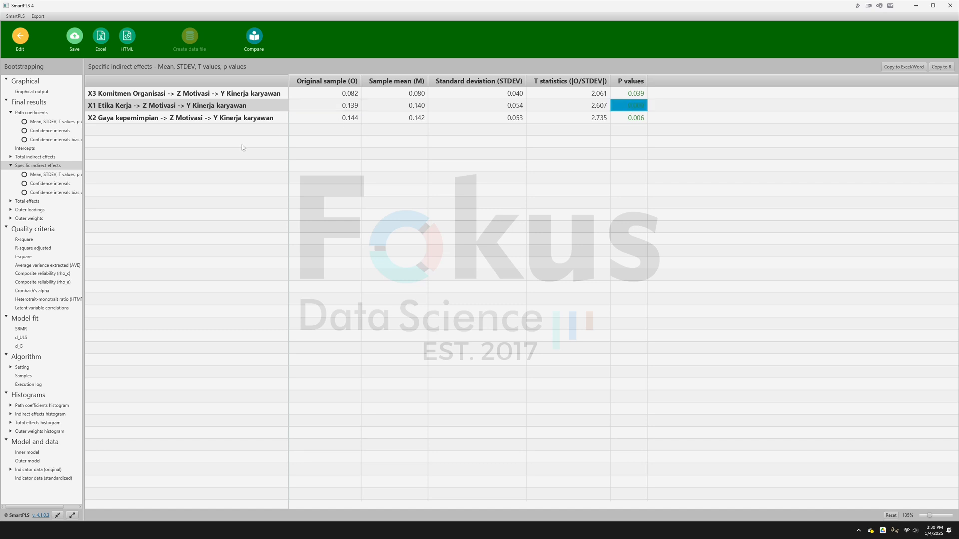
click(153, 110)
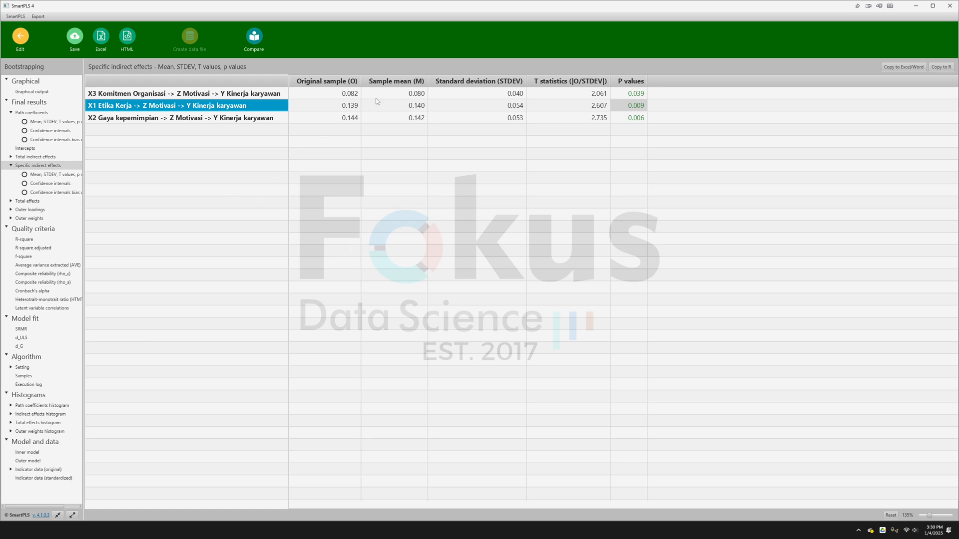
click(270, 530)
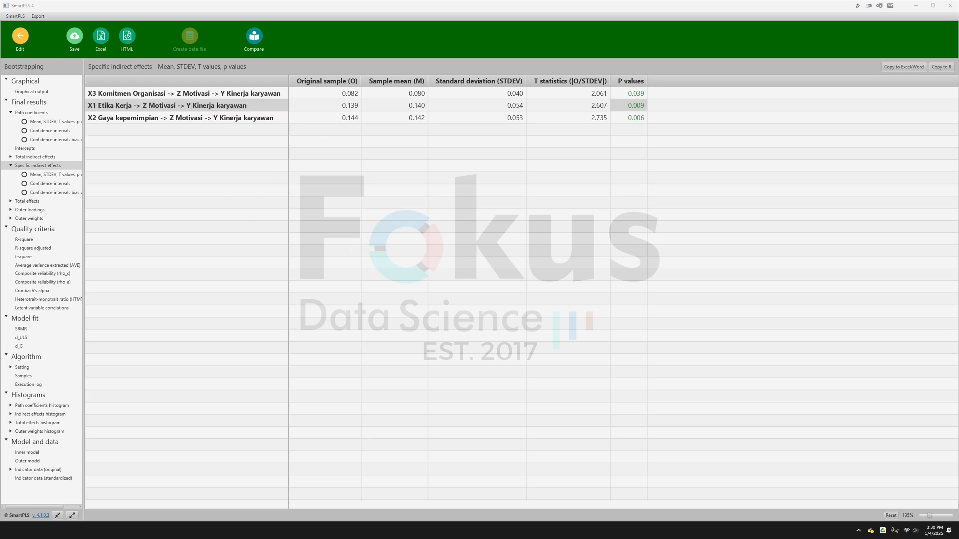